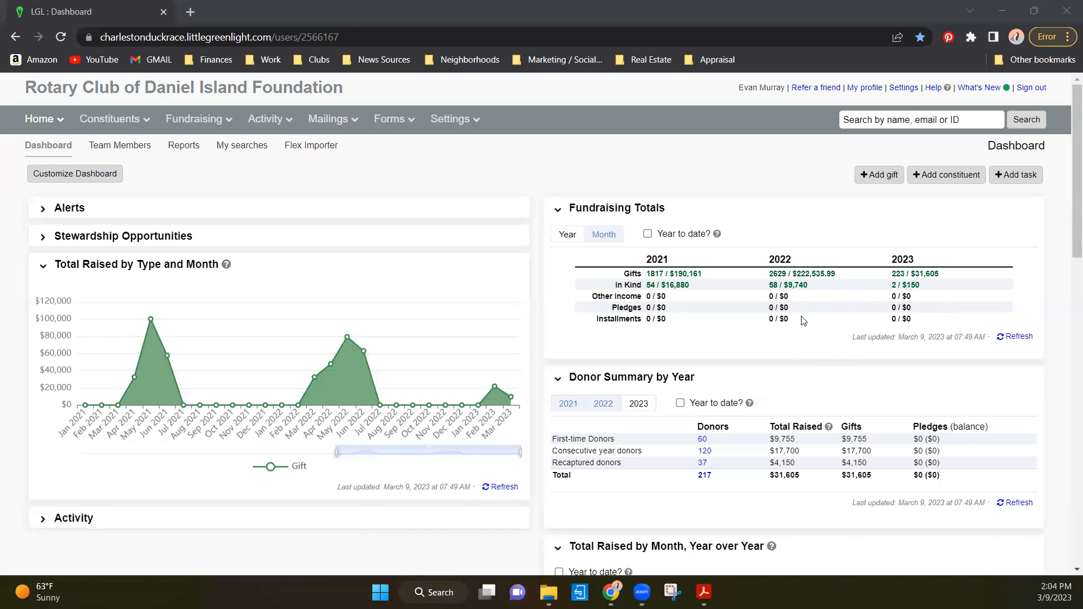
- Examine the dashboard's donor summary, month-by-month totals, giving history, campaigns and appeals, and expand the list of all active funds
scroll(803, 320, down, 3)
scroll(678, 233, down, 2)
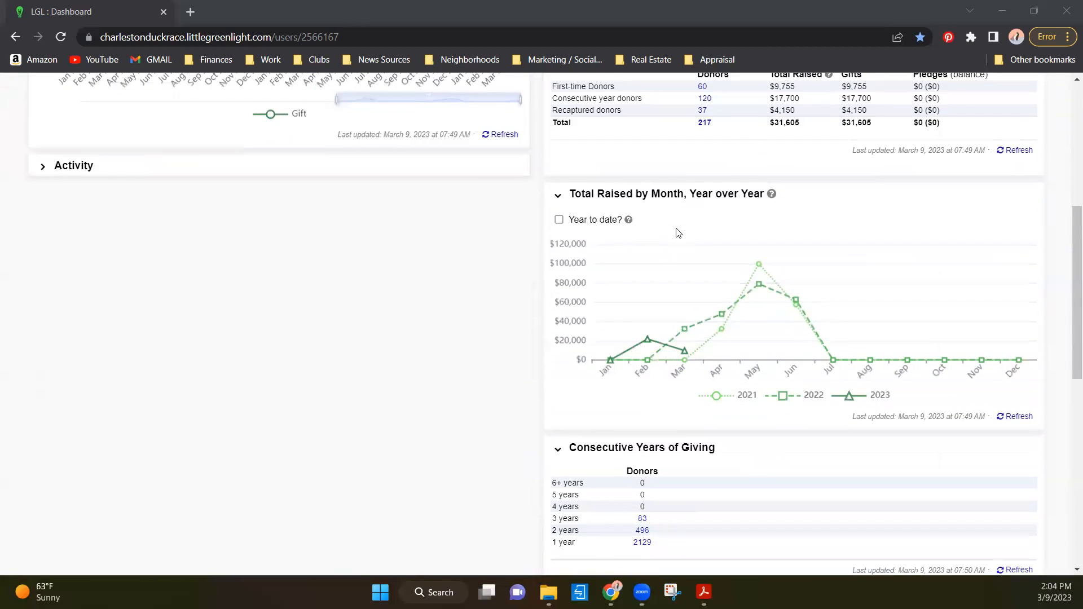
scroll(678, 233, up, 1)
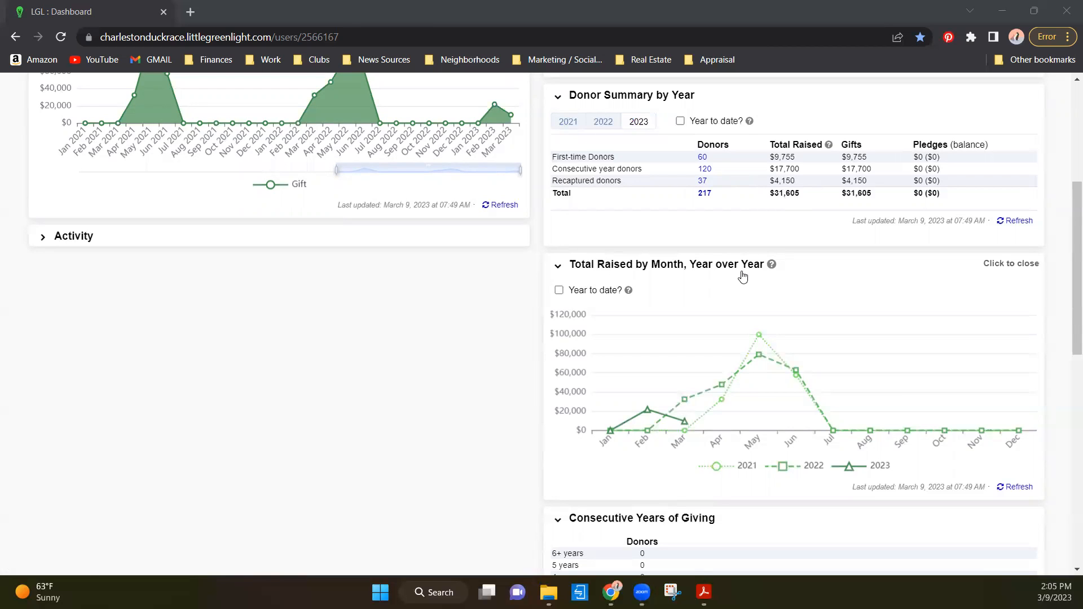
scroll(717, 248, down, 1)
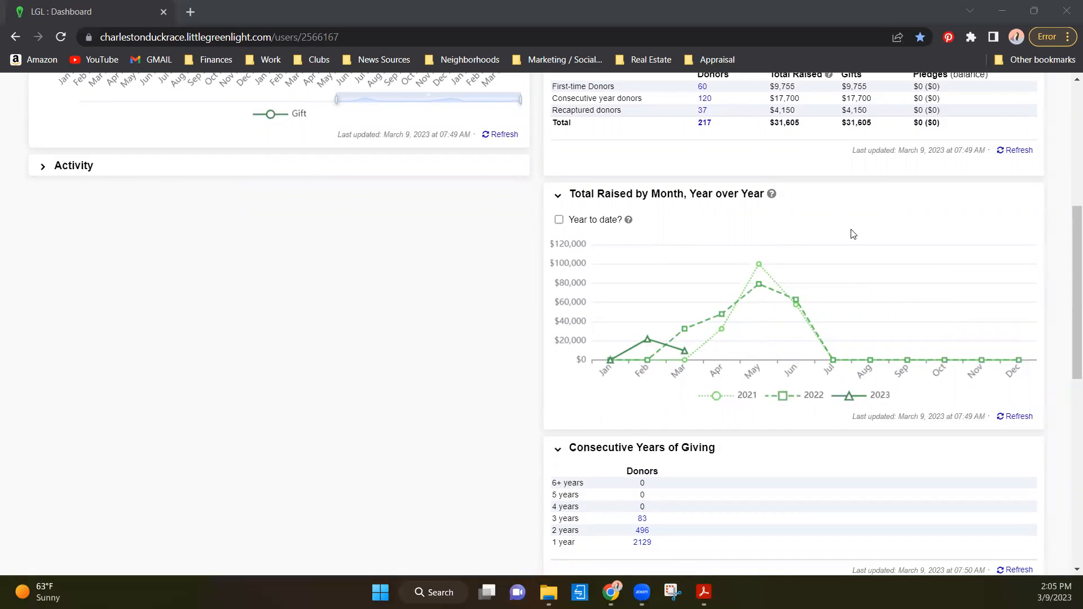
scroll(843, 225, down, 3)
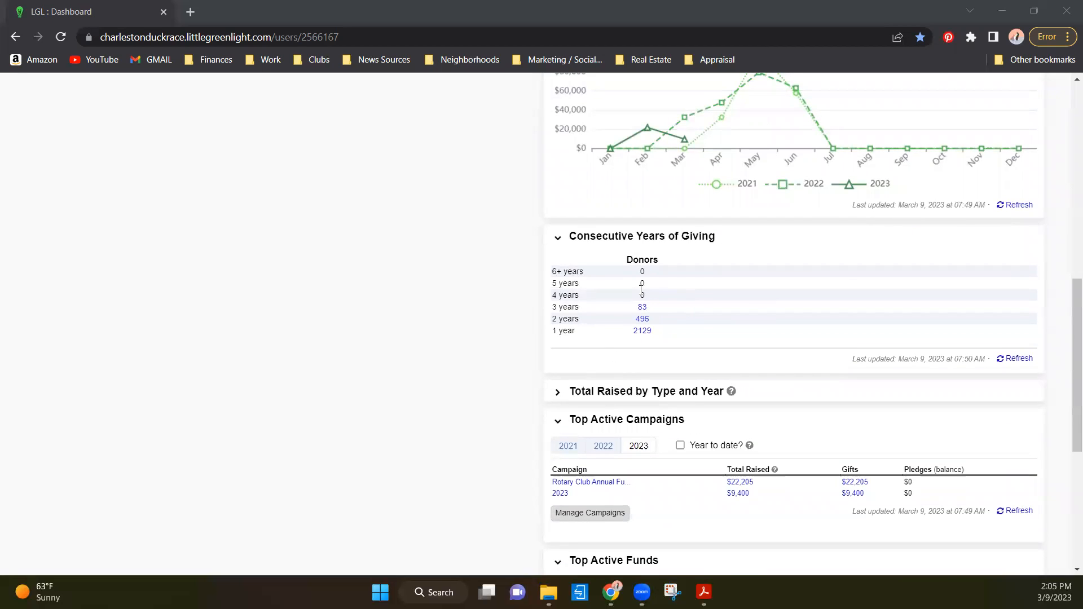
scroll(714, 330, down, 2)
scroll(620, 395, down, 2)
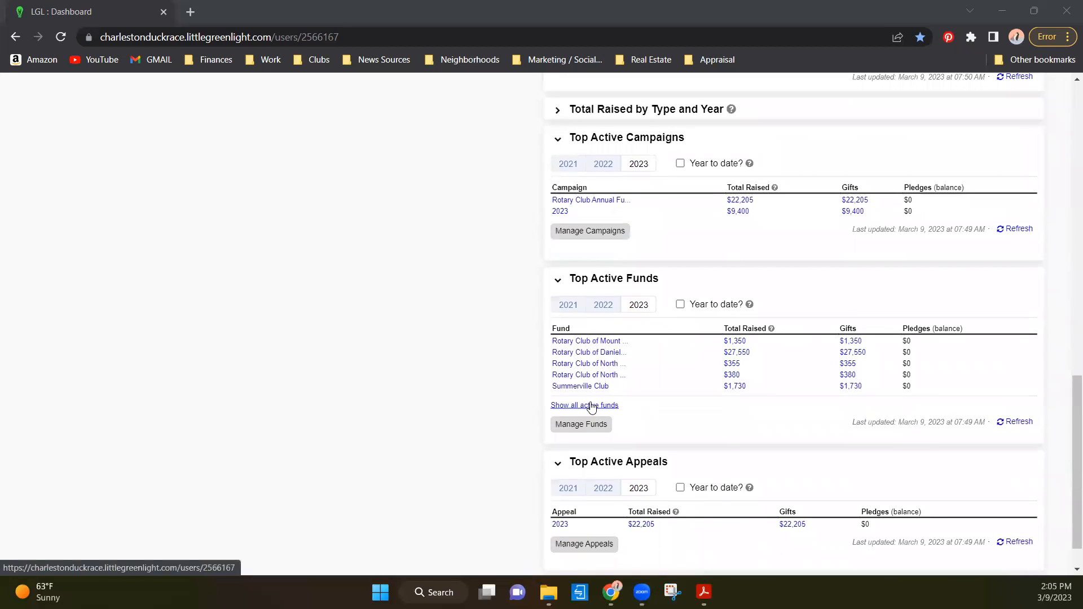
click(596, 407)
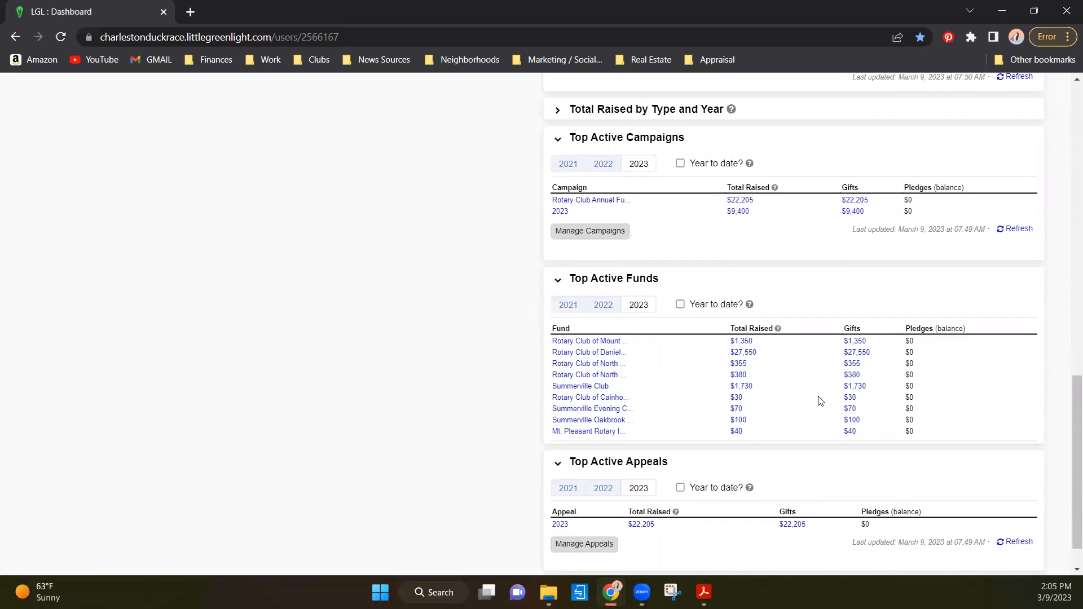
scroll(816, 398, down, 1)
scroll(733, 386, up, 15)
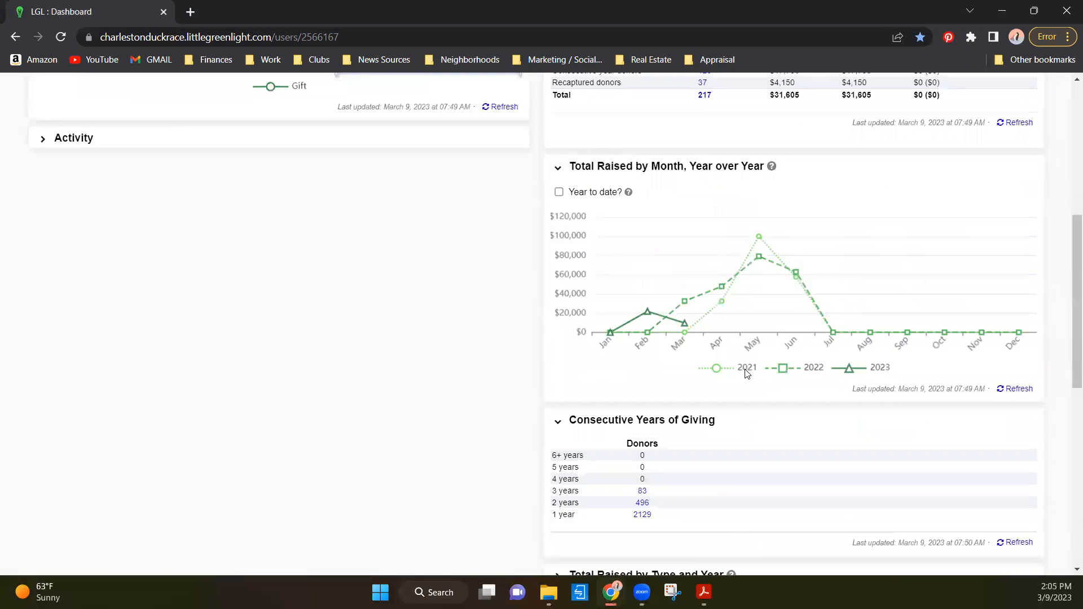
scroll(148, 331, up, 1)
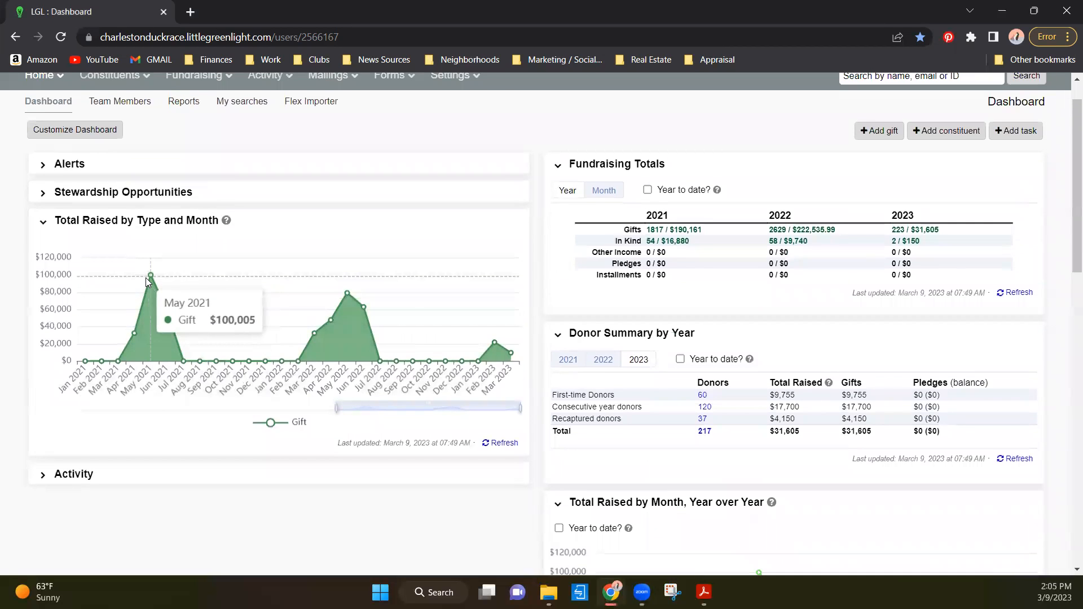
scroll(350, 294, up, 1)
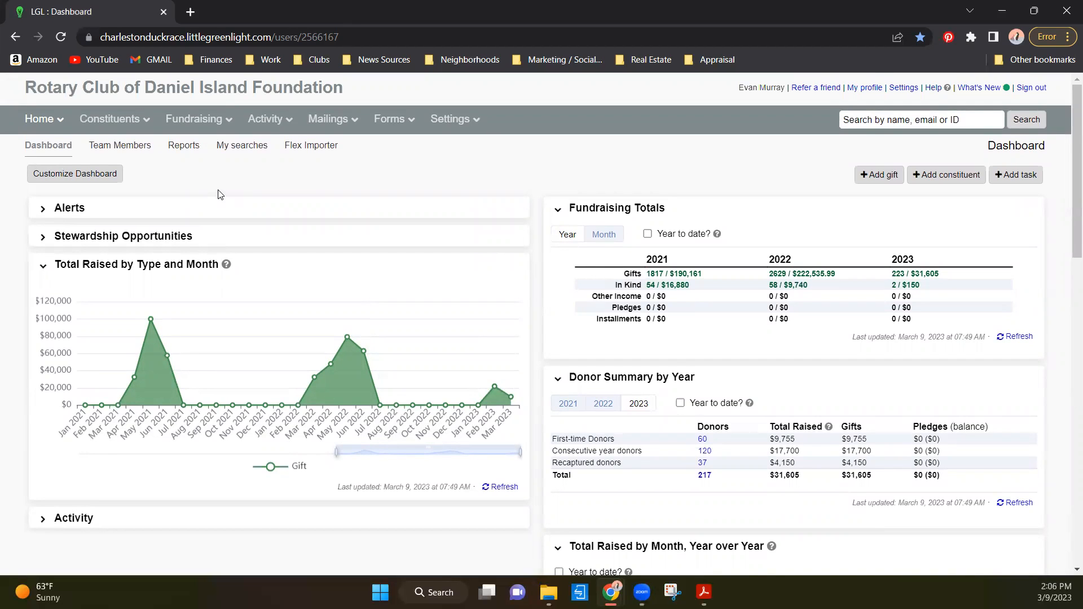
- Start a copy of the "YTD Ducks & Sponsors by Rotarian February 21, 2023 Copy Copy Copy" gift export and review its fields
click(180, 156)
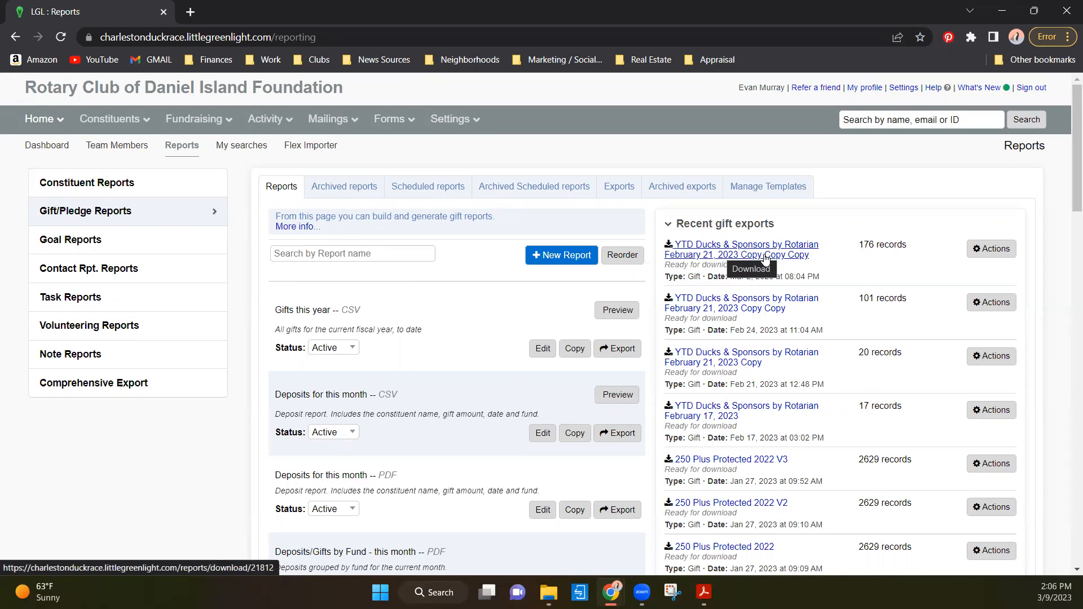
click(991, 254)
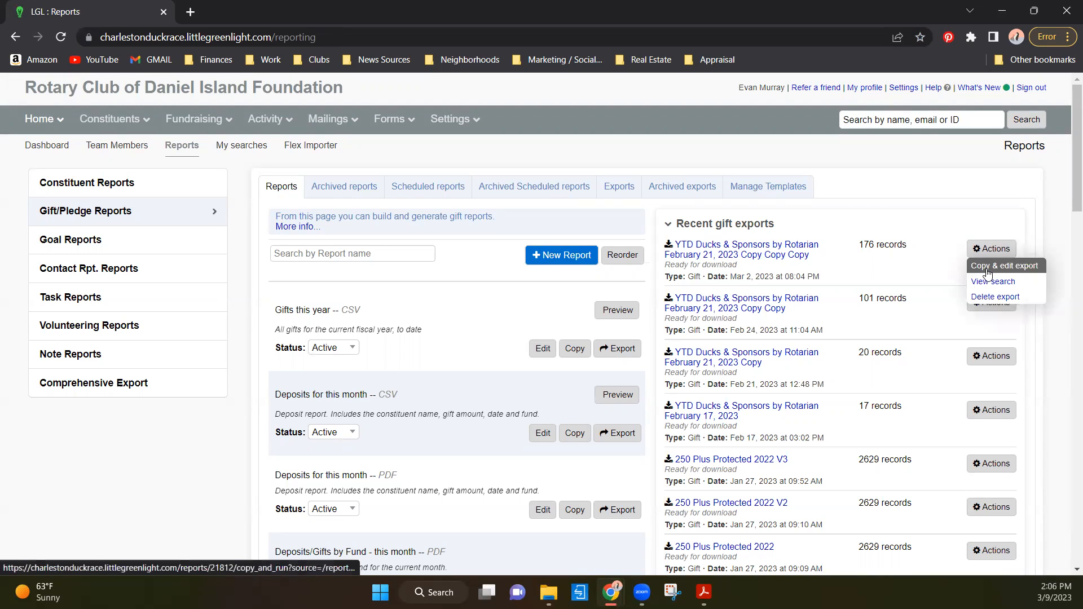
click(987, 273)
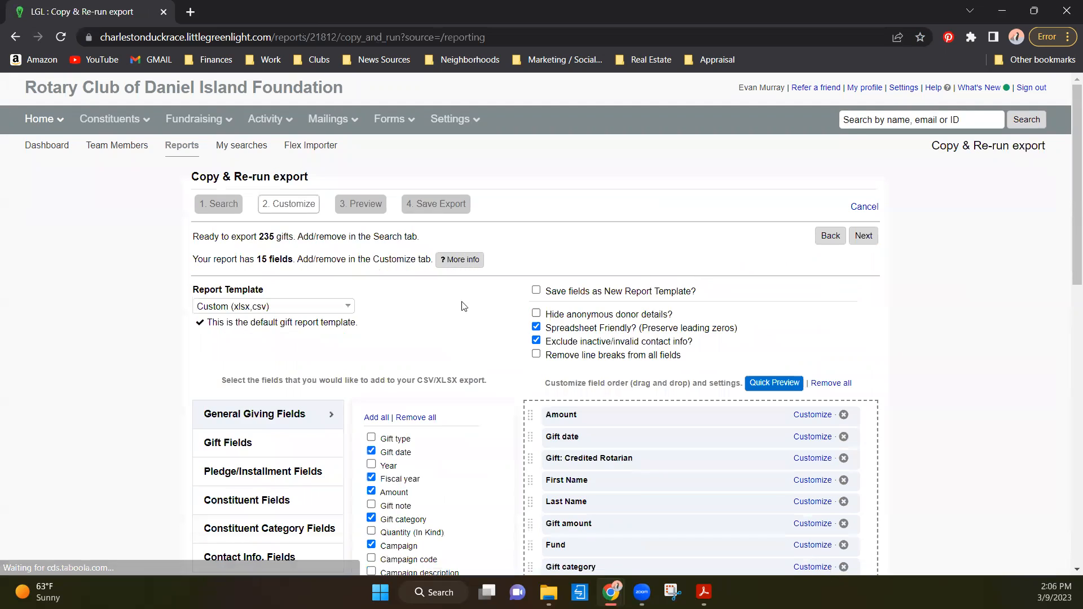
scroll(464, 306, down, 5)
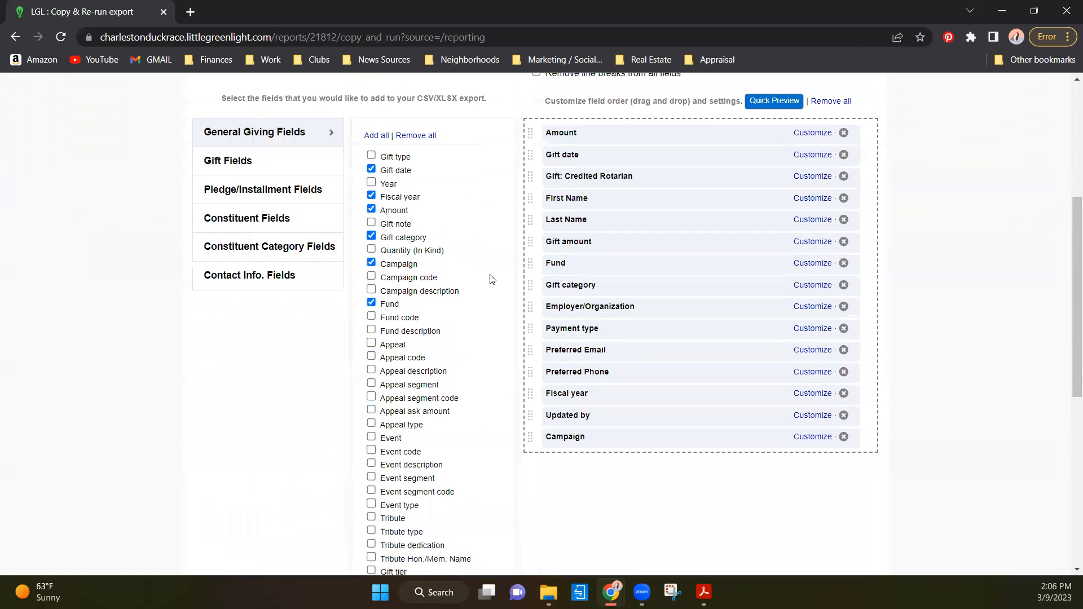
scroll(459, 282, up, 3)
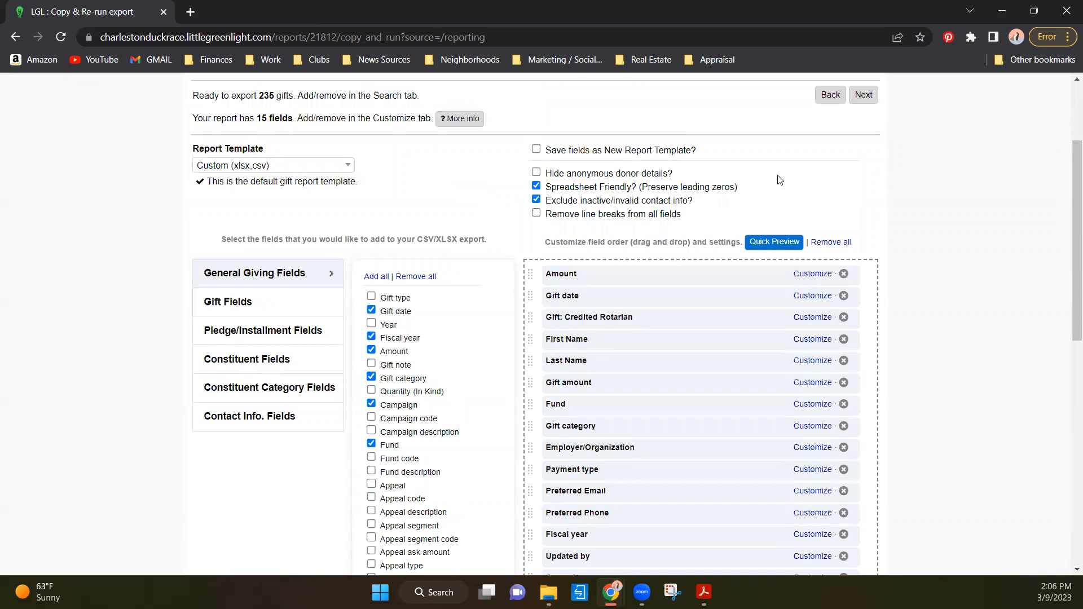
scroll(845, 178, up, 3)
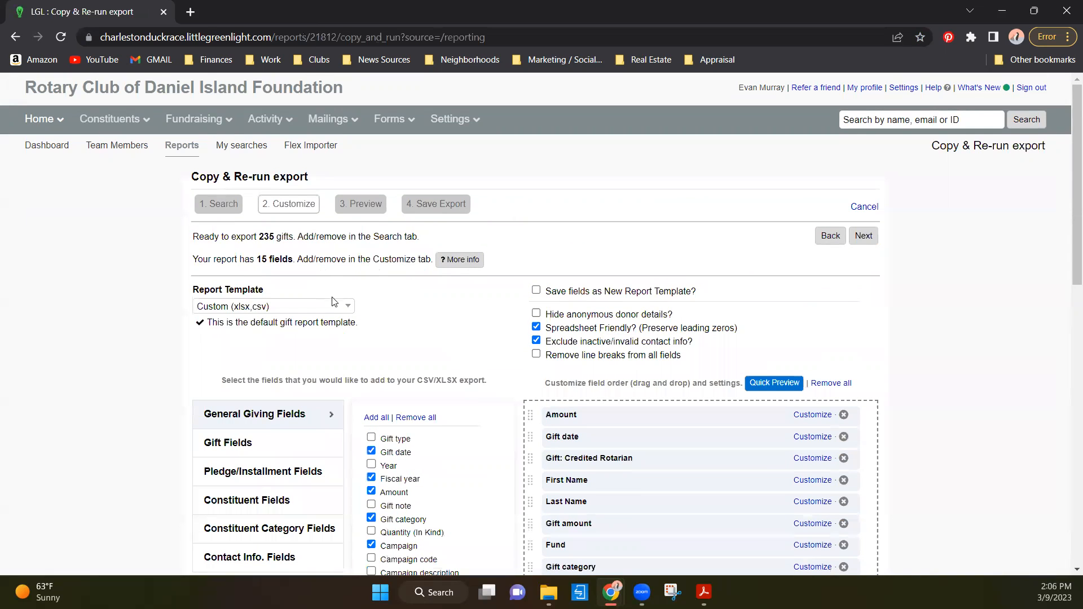
- Preview the copied export's rows, proceed to its save settings, and cancel without saving it
click(863, 235)
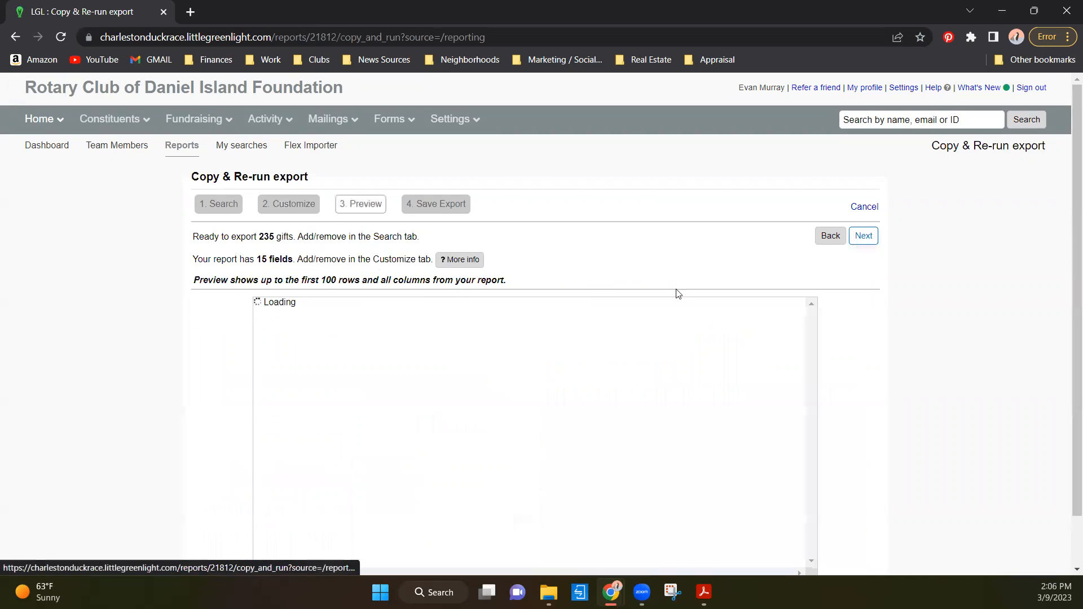
scroll(409, 268, down, 1)
scroll(408, 269, up, 1)
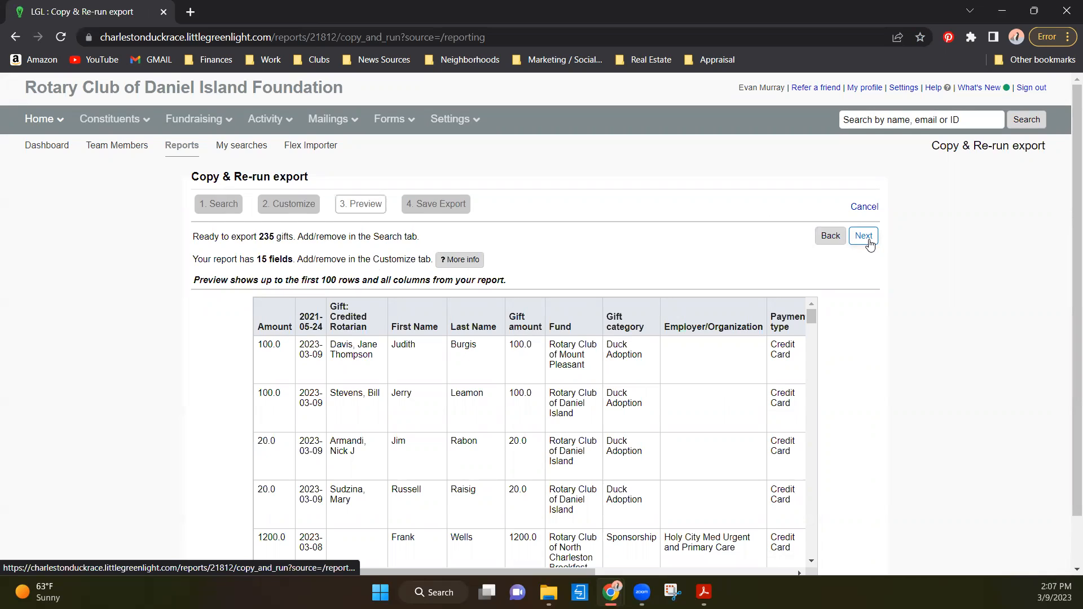
click(869, 243)
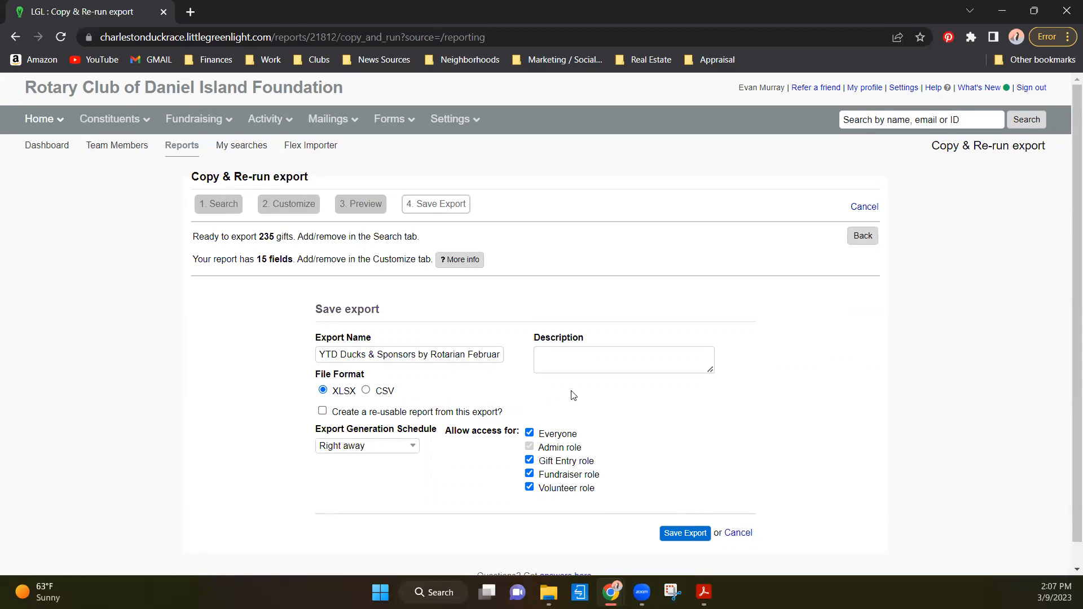
click(741, 534)
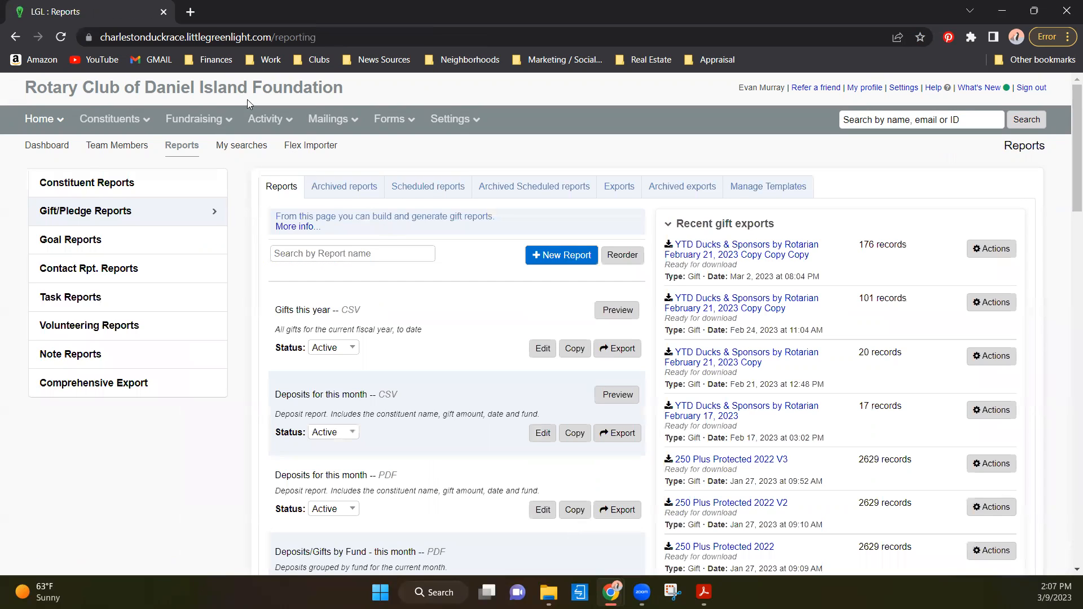
- View the team members page from the dashboard, and return to the dashboard
click(48, 137)
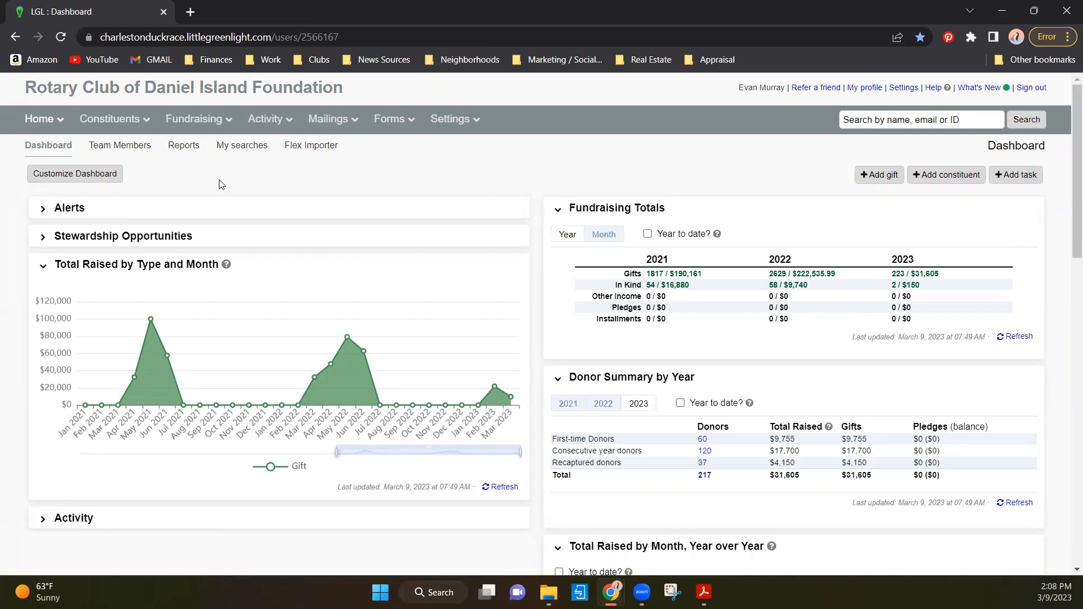
click(121, 149)
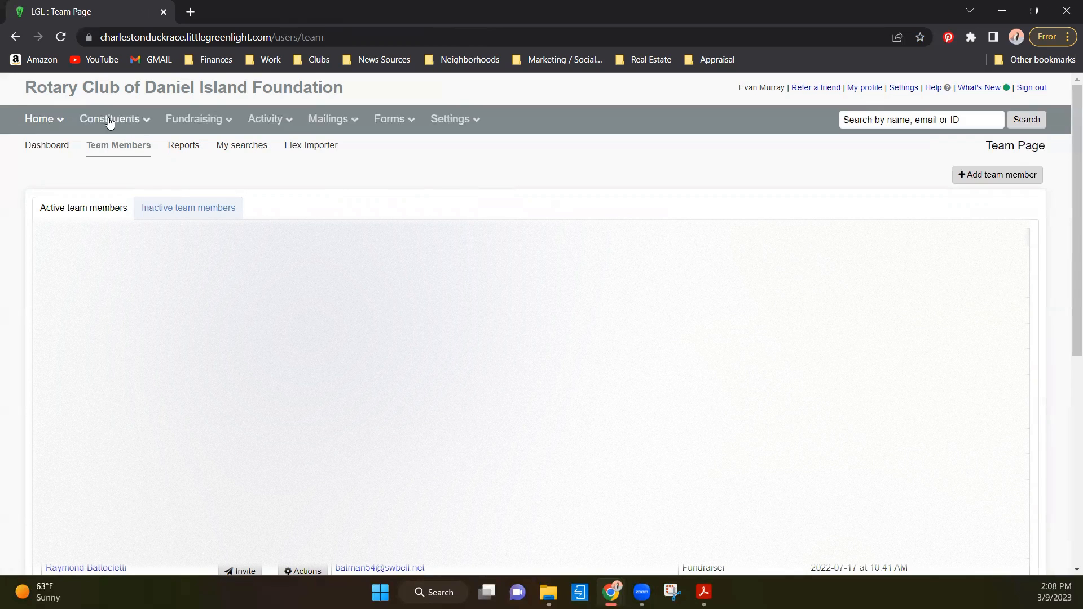
mouse_move(40, 119)
click(54, 136)
mouse_move(322, 134)
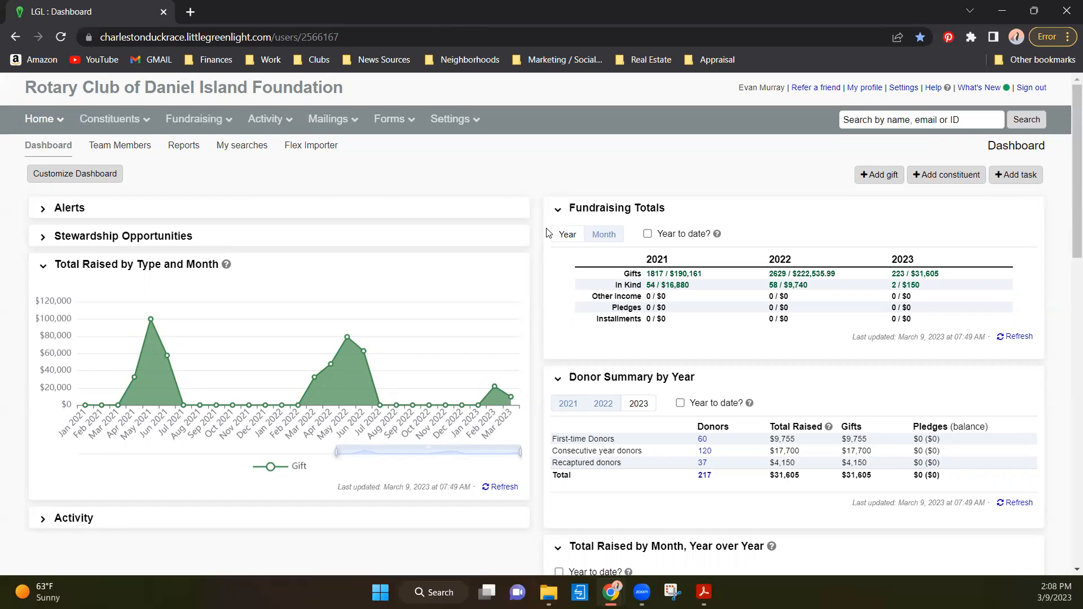
- Switch to the "LGL How To Video Example 1 (Adoption).pdf" form in Adobe Acrobat and fit the whole page in view
mouse_move(703, 592)
click(475, 520)
click(456, 506)
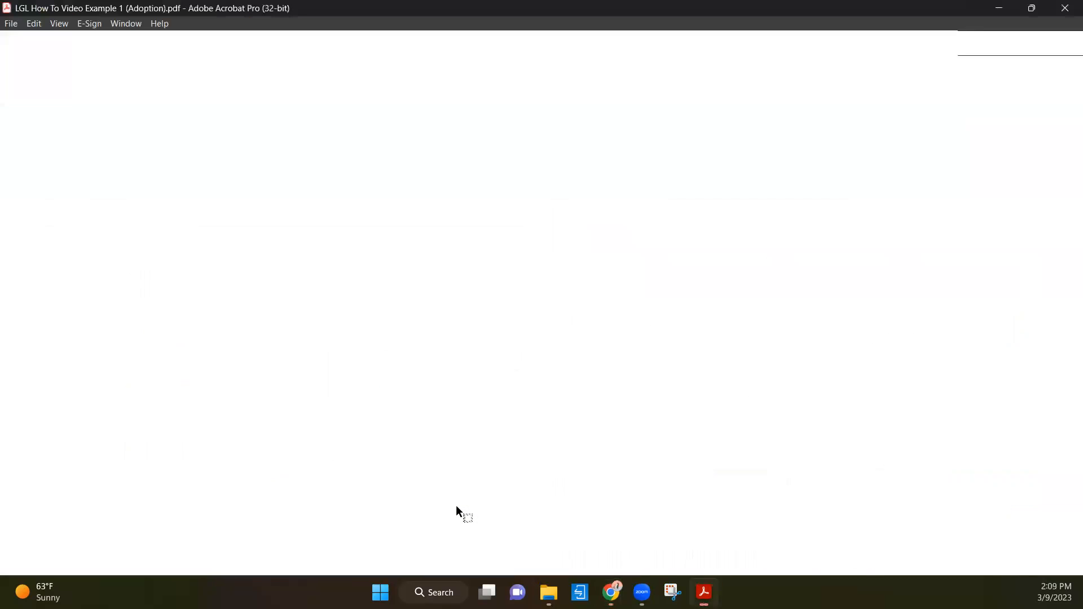
scroll(293, 255, up, 3)
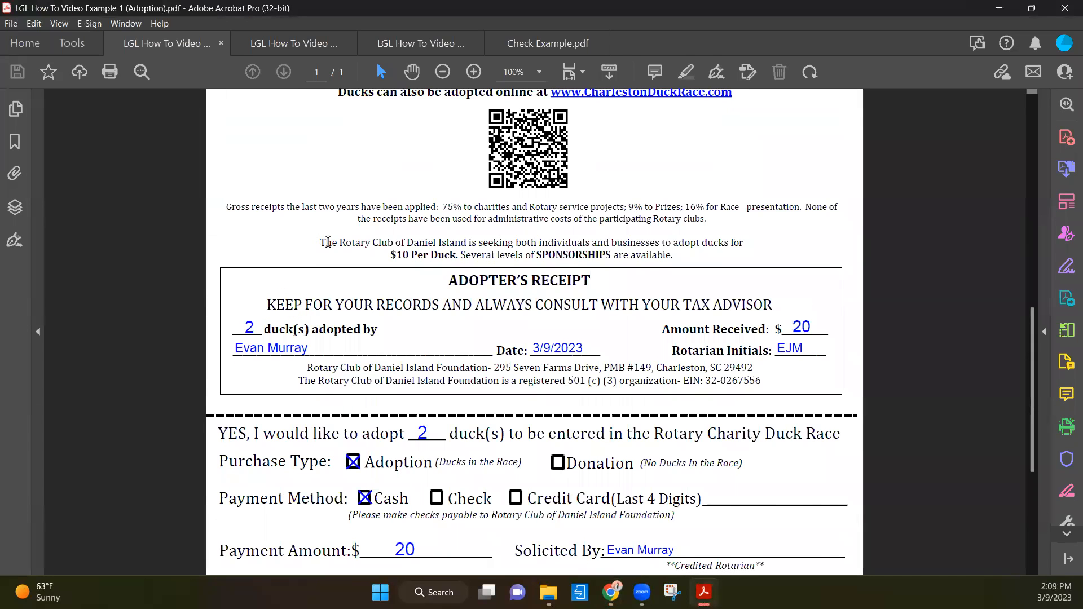
scroll(328, 247, down, 1)
key(ctrl+0)
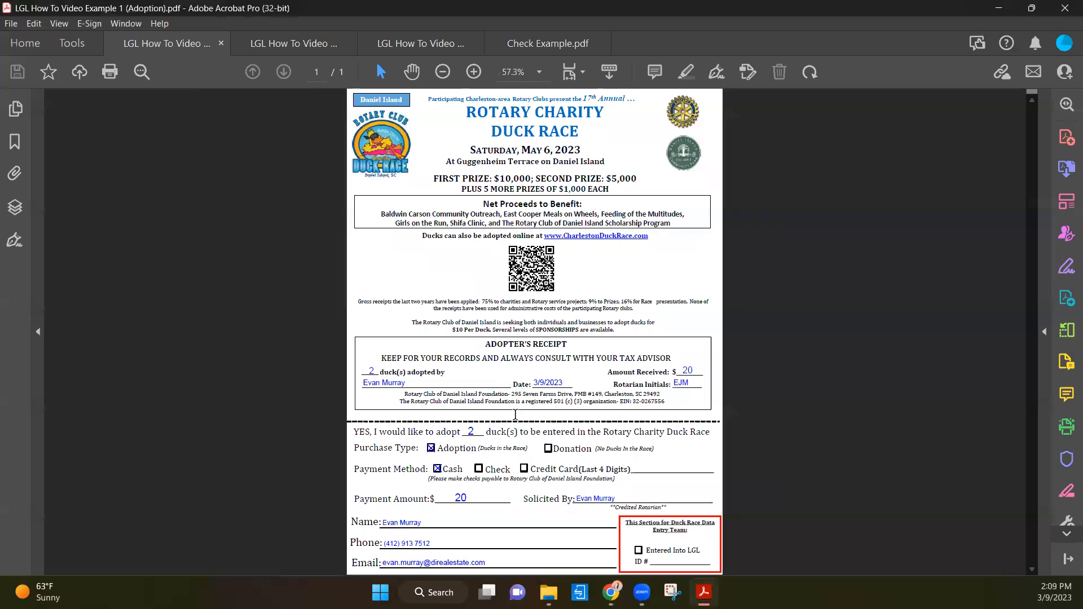
- Examine the form's duck count, purchase type, payment method and amount, credited Rotarian and adopter contact details at a readable size
drag(567, 401, 625, 403)
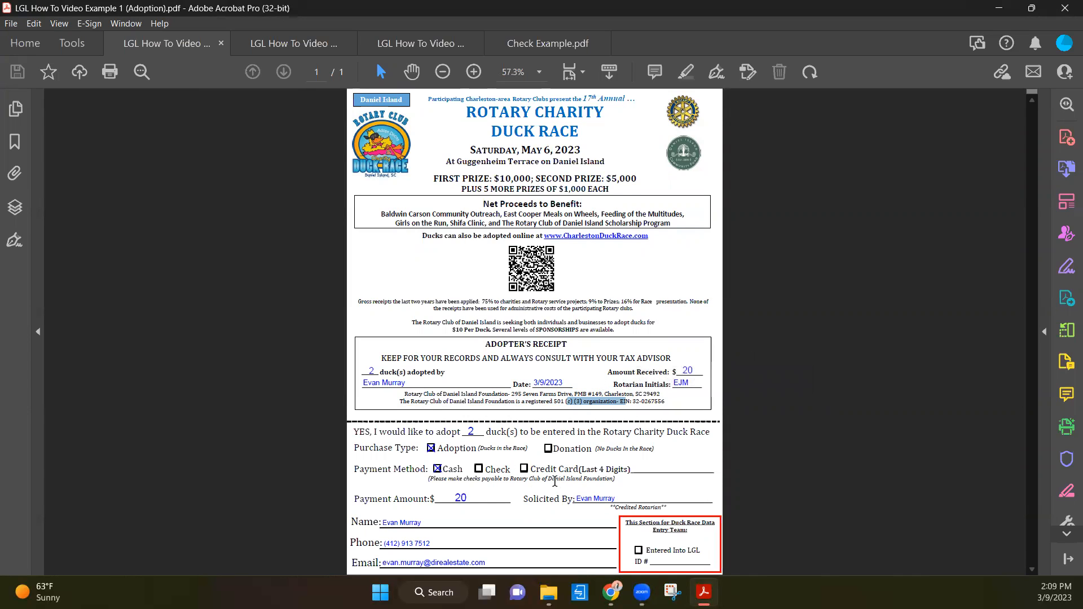
scroll(550, 468, up, 1)
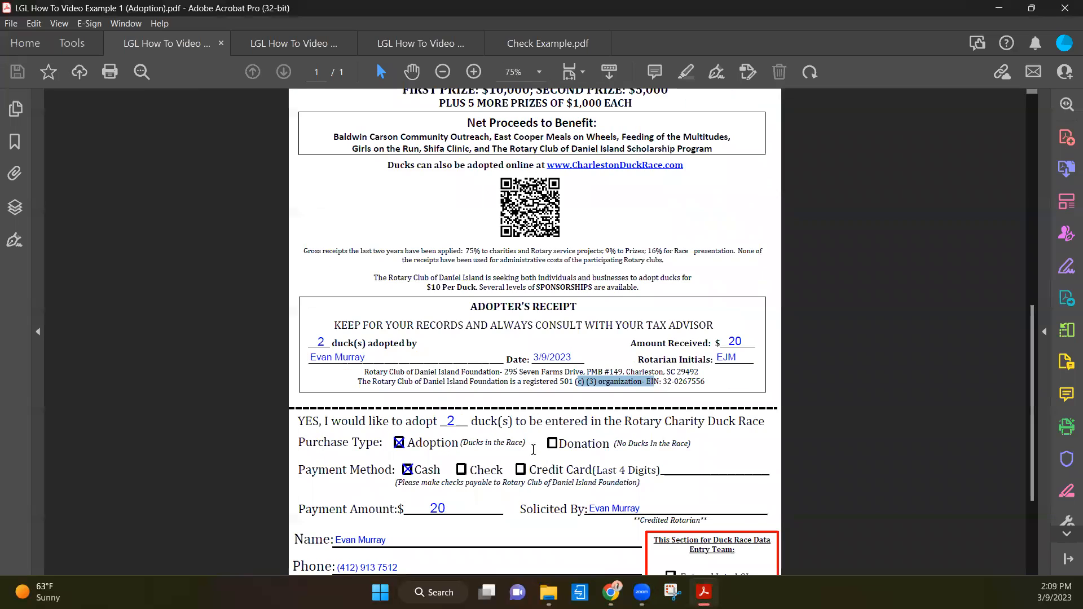
scroll(550, 464, up, 2)
scroll(313, 442, up, 1)
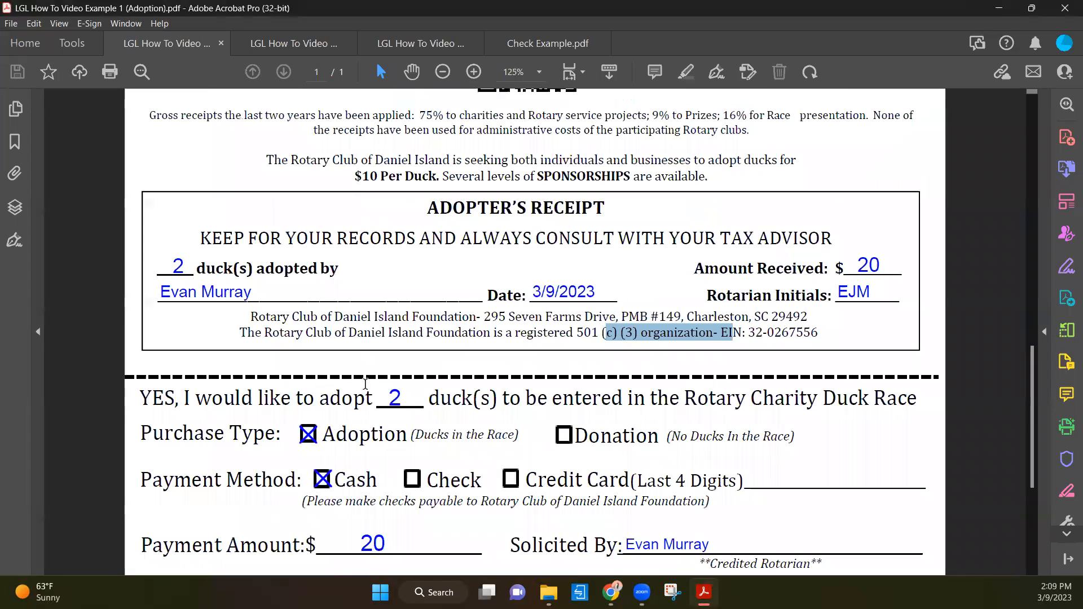
scroll(486, 283, up, 1)
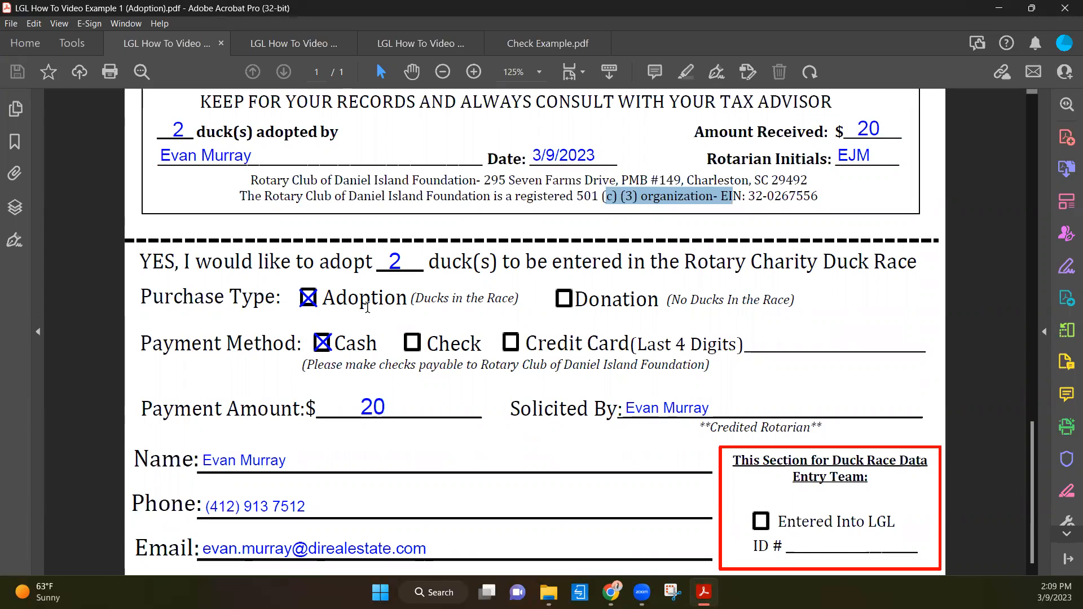
click(393, 265)
triple_click(393, 265)
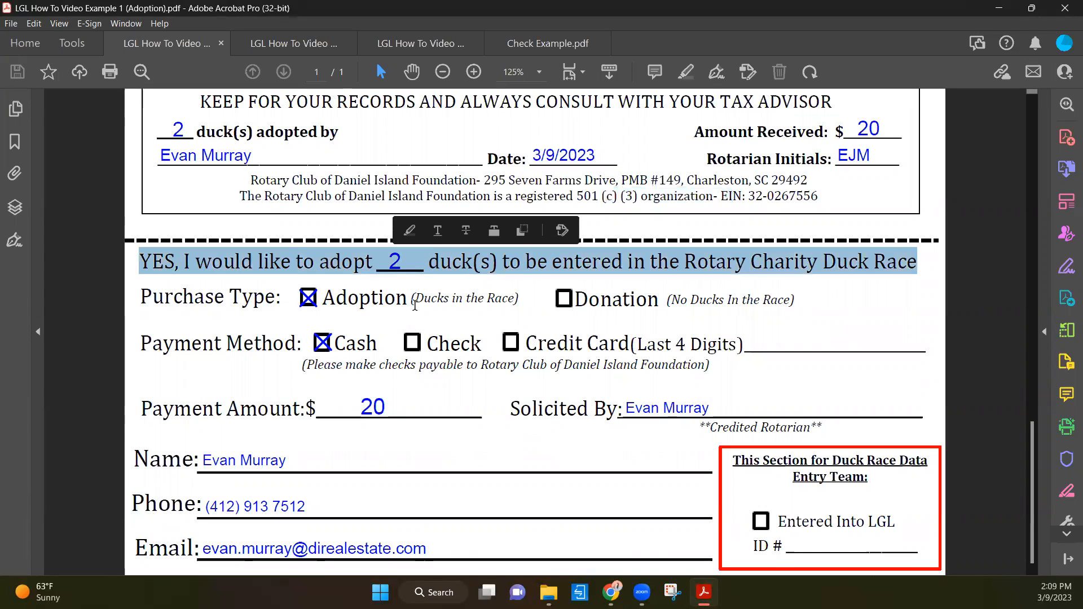
click(424, 278)
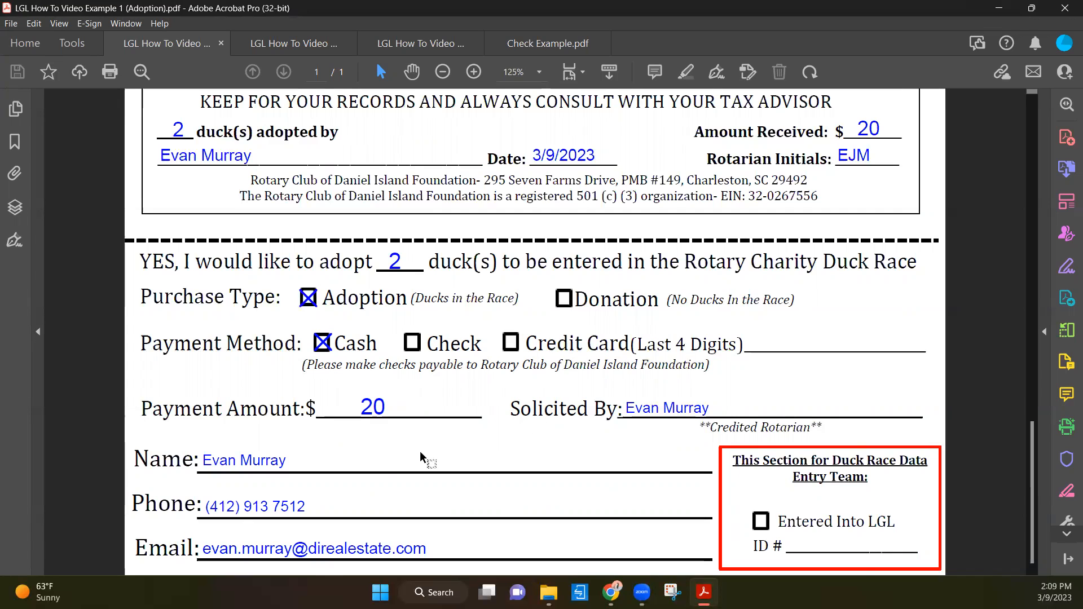
click(682, 402)
drag(205, 460, 350, 473)
click(457, 441)
- Switch to the Little Green Light dashboard in Chrome and start a new gift entry
click(612, 592)
click(685, 522)
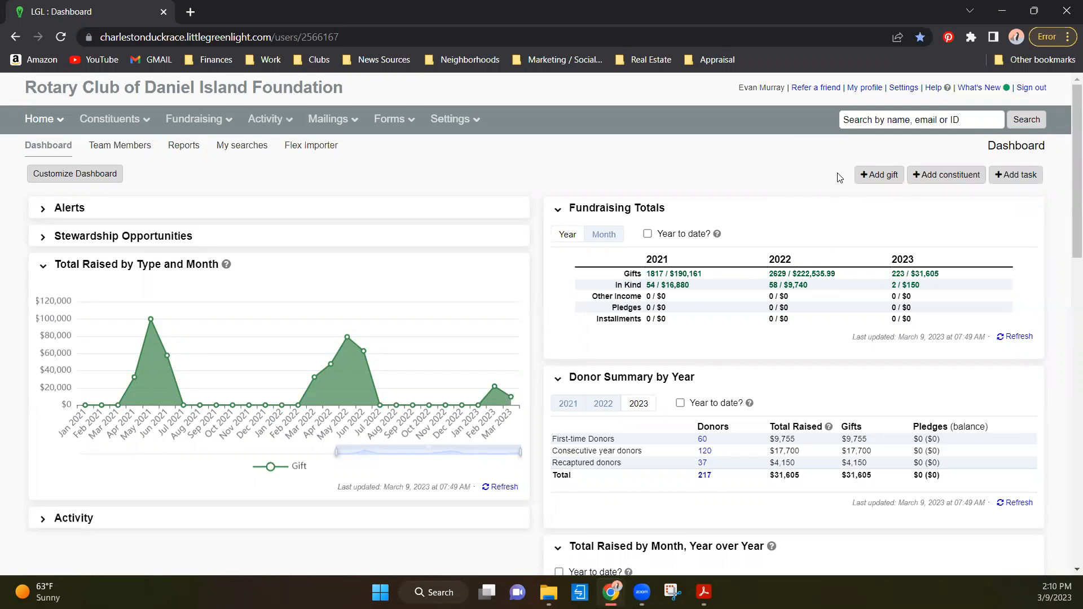
click(876, 177)
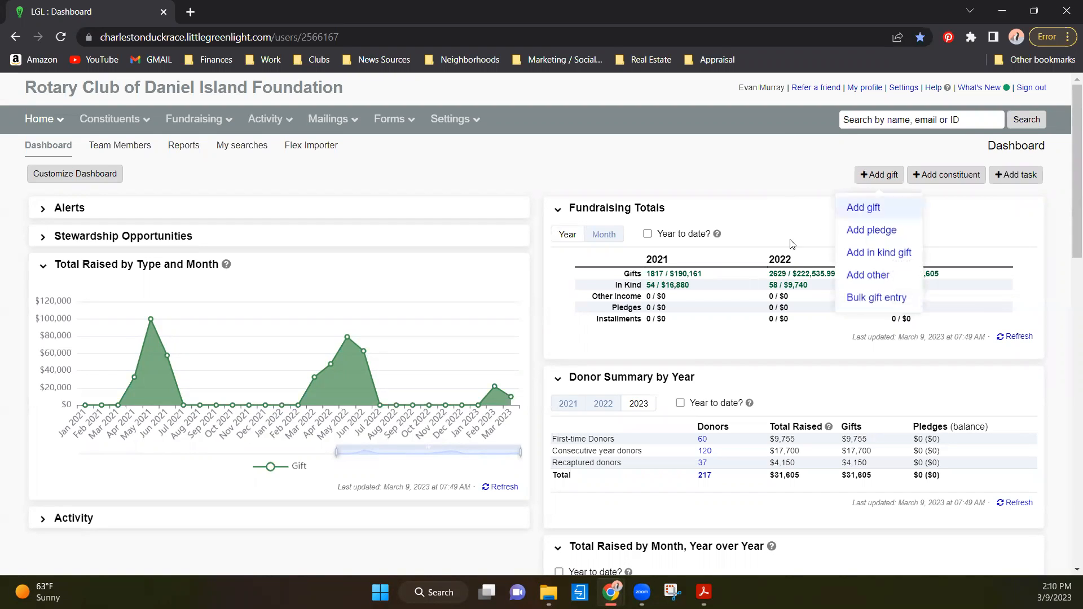
click(849, 208)
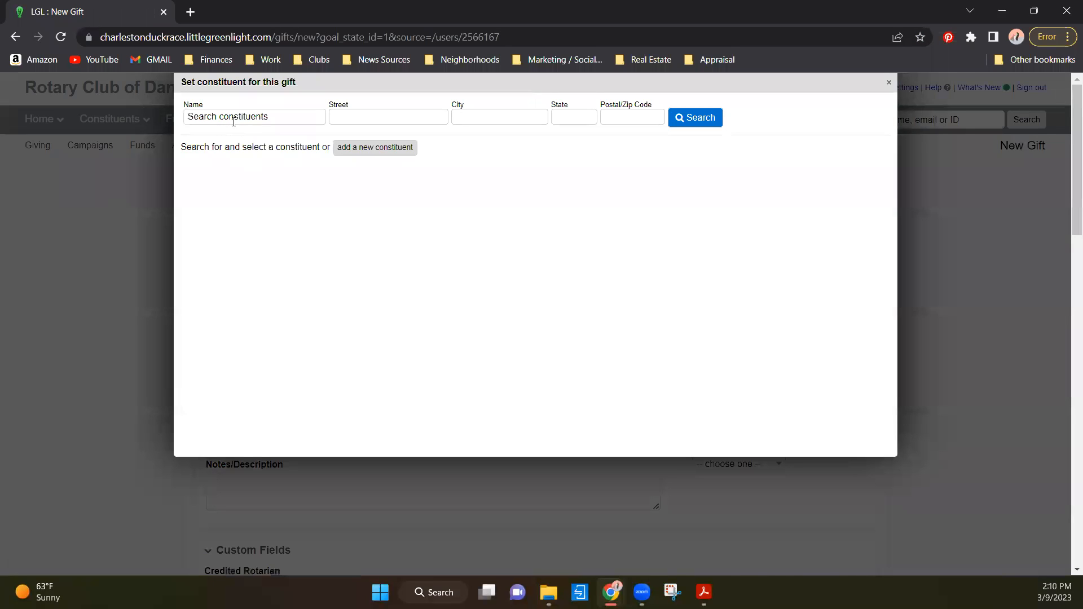
- Search for the adopter by full name and select the matching record as the gift's constituent
click(229, 115)
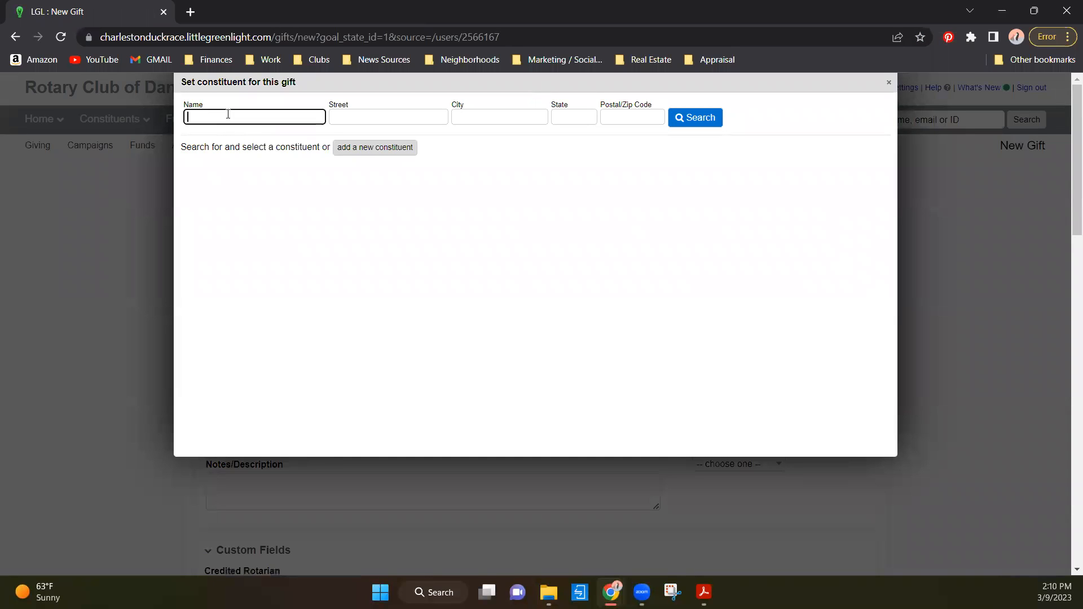
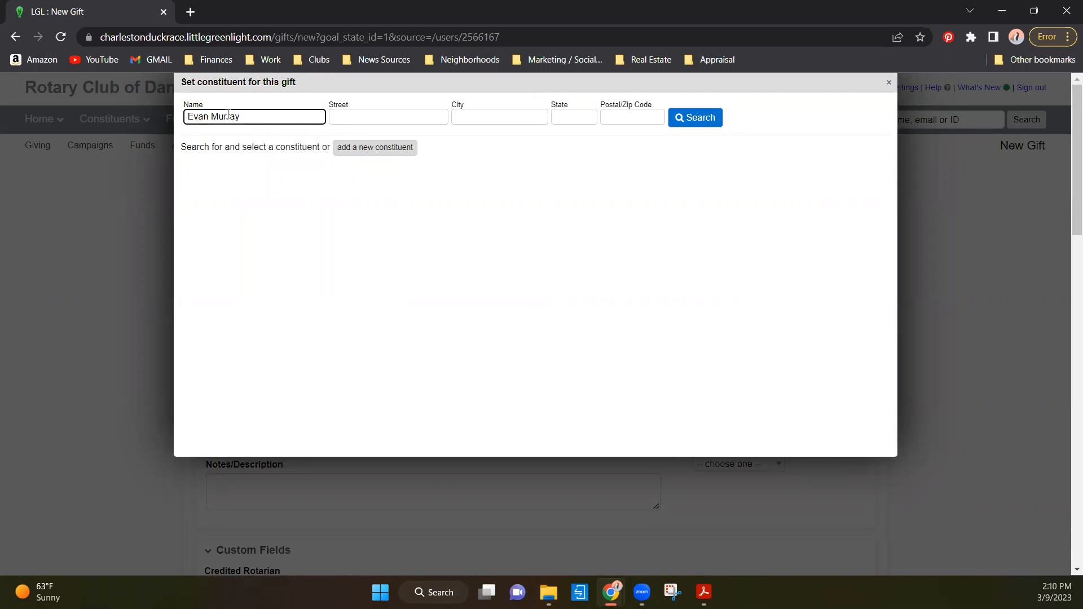
click(675, 122)
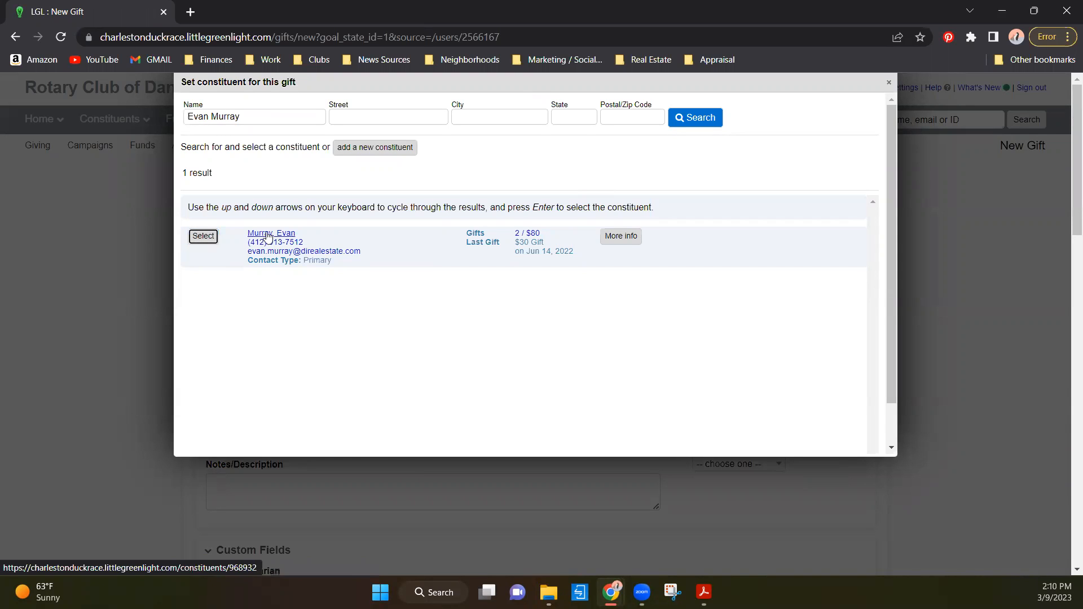
click(202, 237)
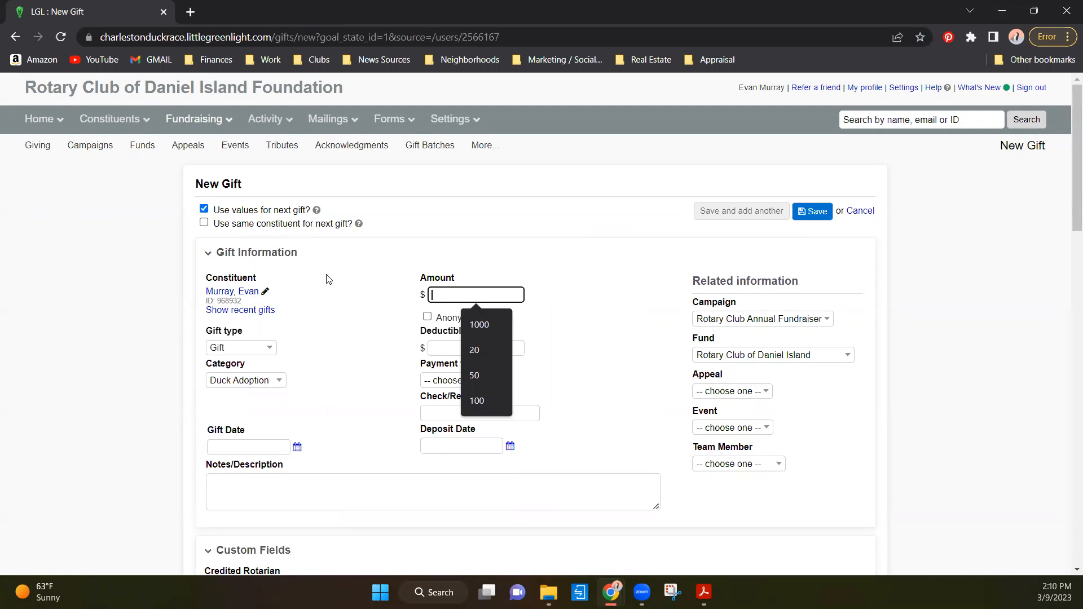
- Check the payment amount on the Example 1 adoption form in Adobe Acrobat, and set the gift amount to 20 in Chrome
click(330, 278)
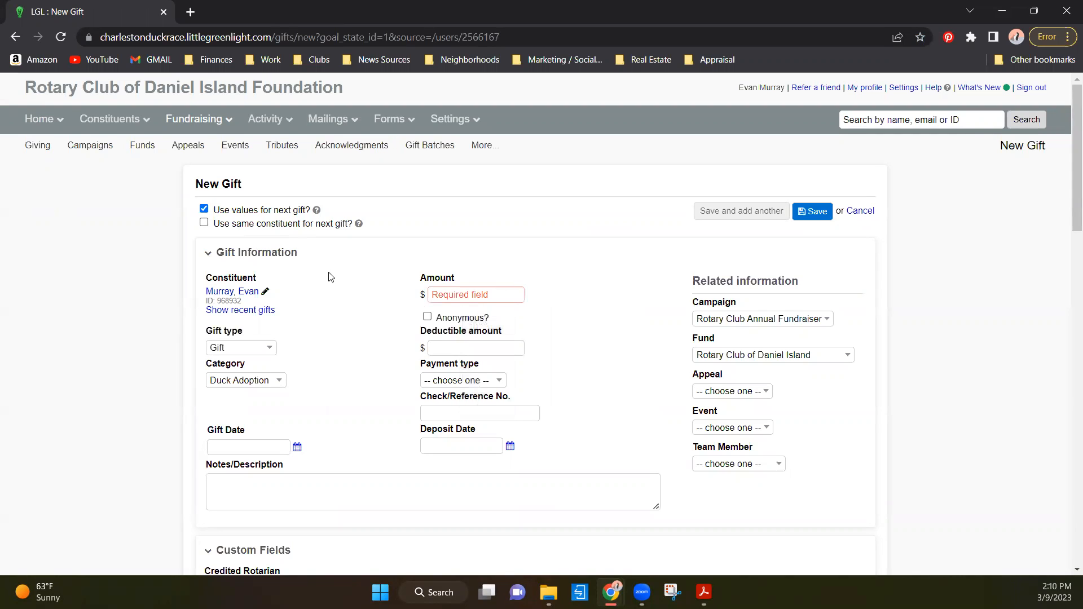
click(436, 294)
click(384, 298)
click(446, 295)
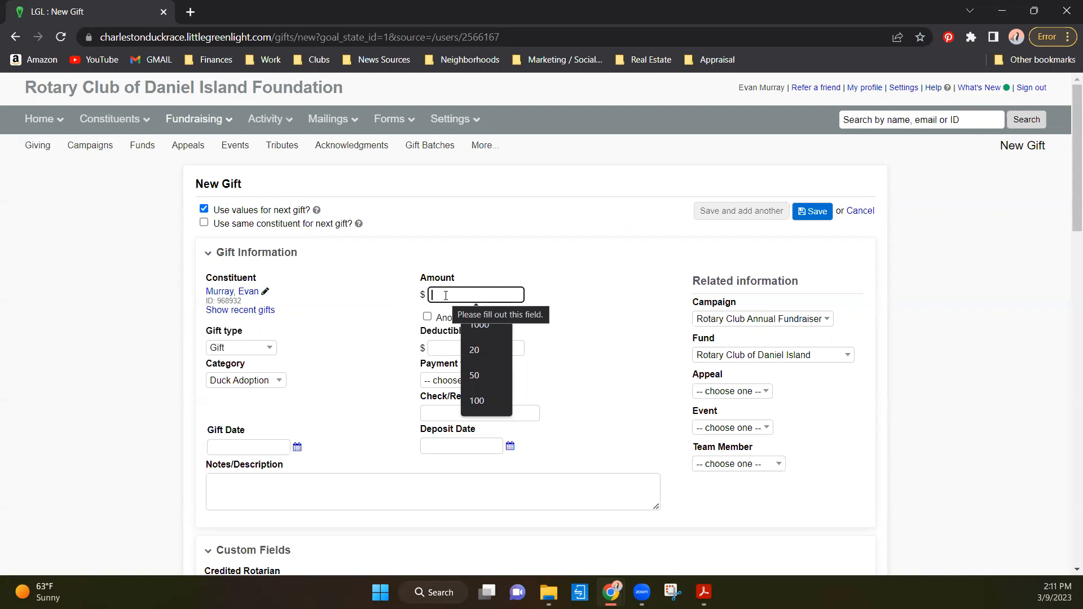
click(704, 592)
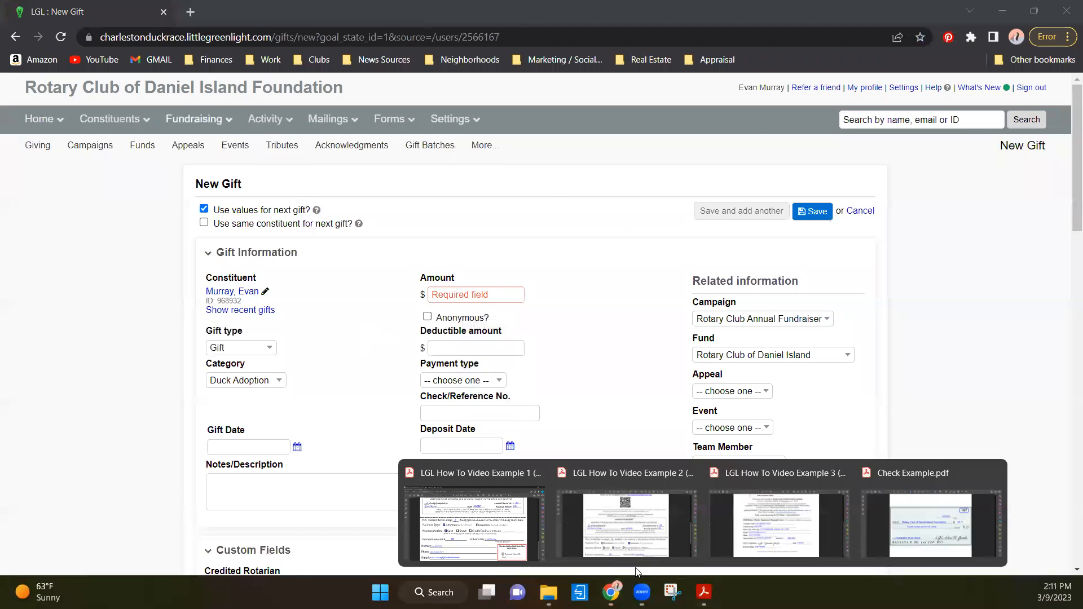
click(450, 517)
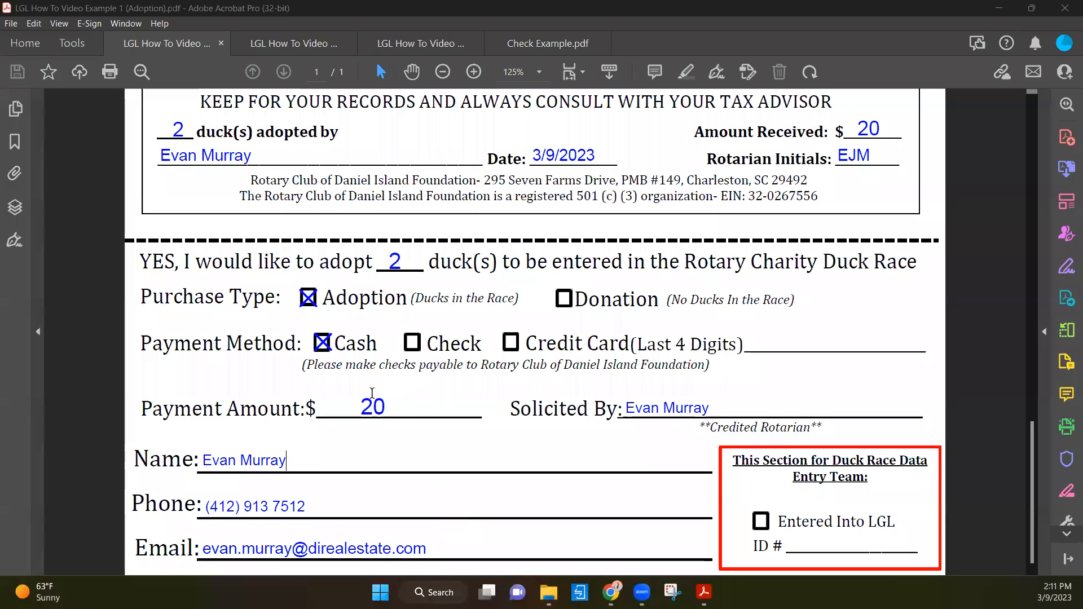
click(1000, 6)
text(20)
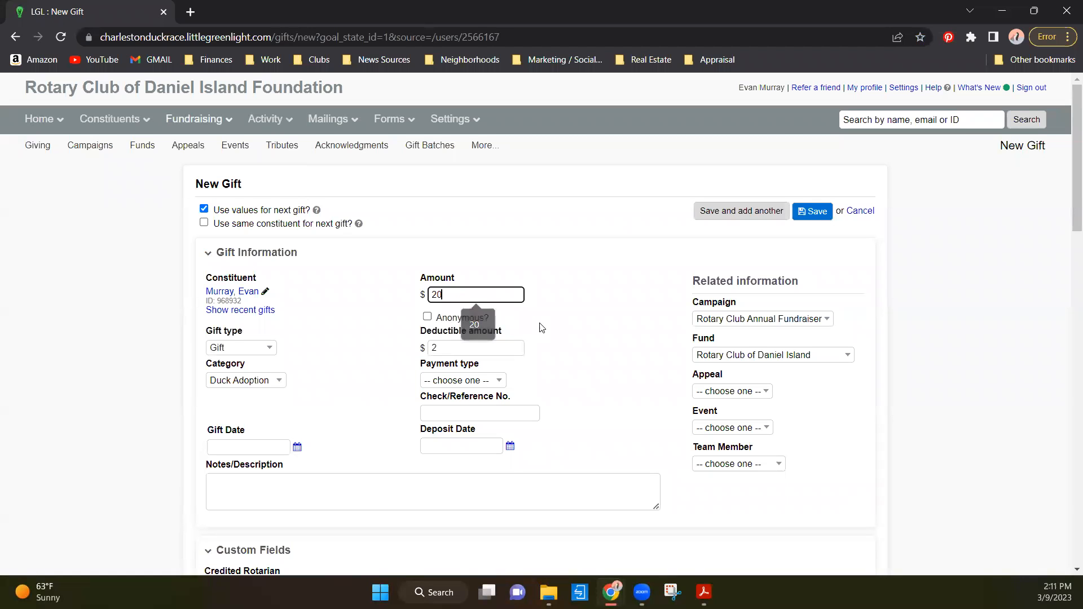
click(576, 317)
- Set the gift date to 2023-03-09
click(239, 447)
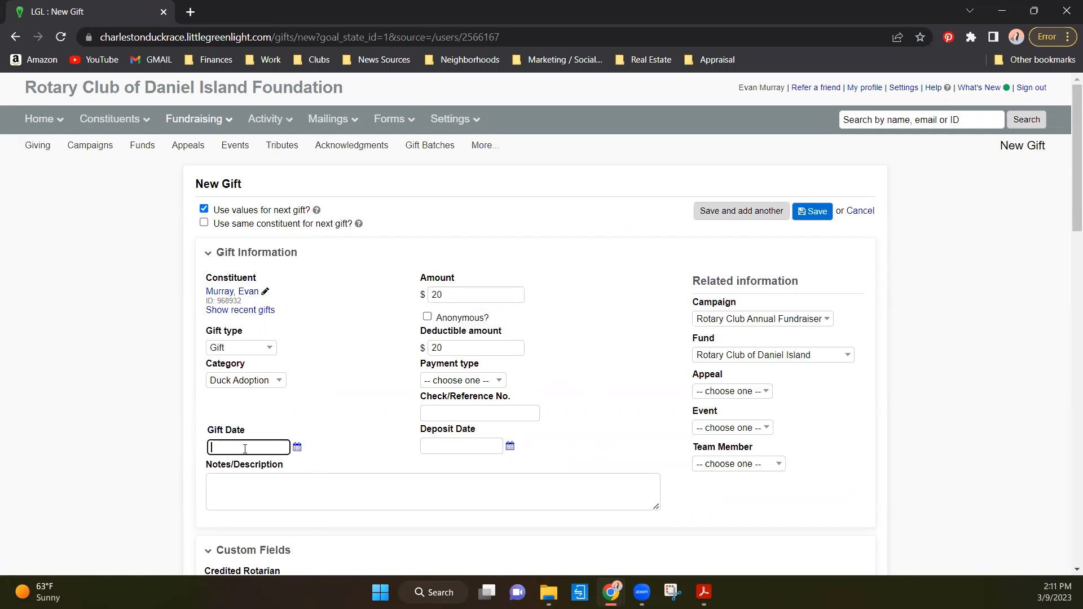
click(297, 446)
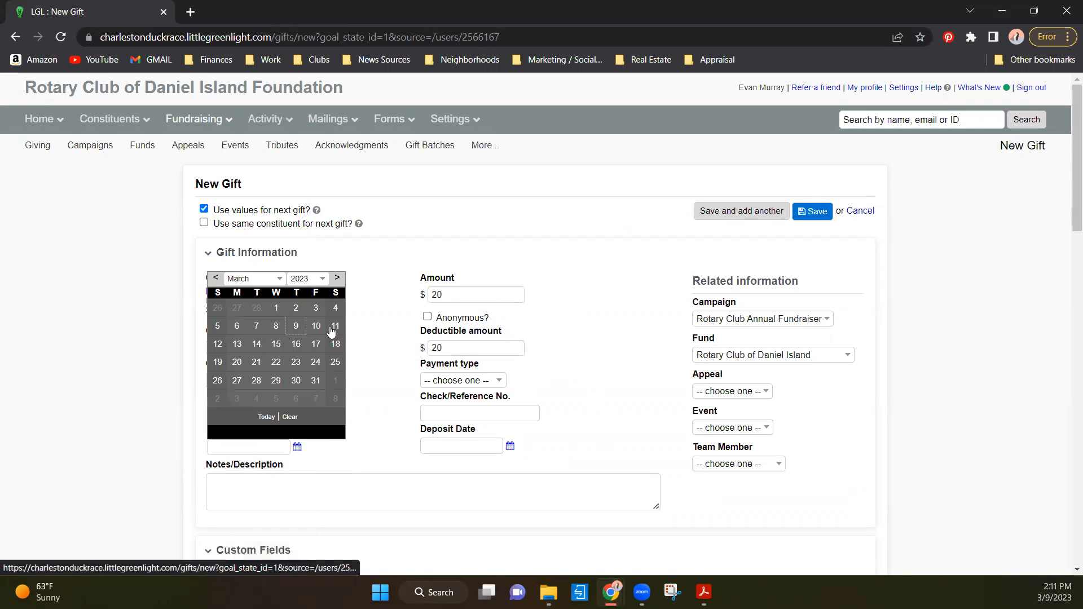
click(297, 327)
click(327, 367)
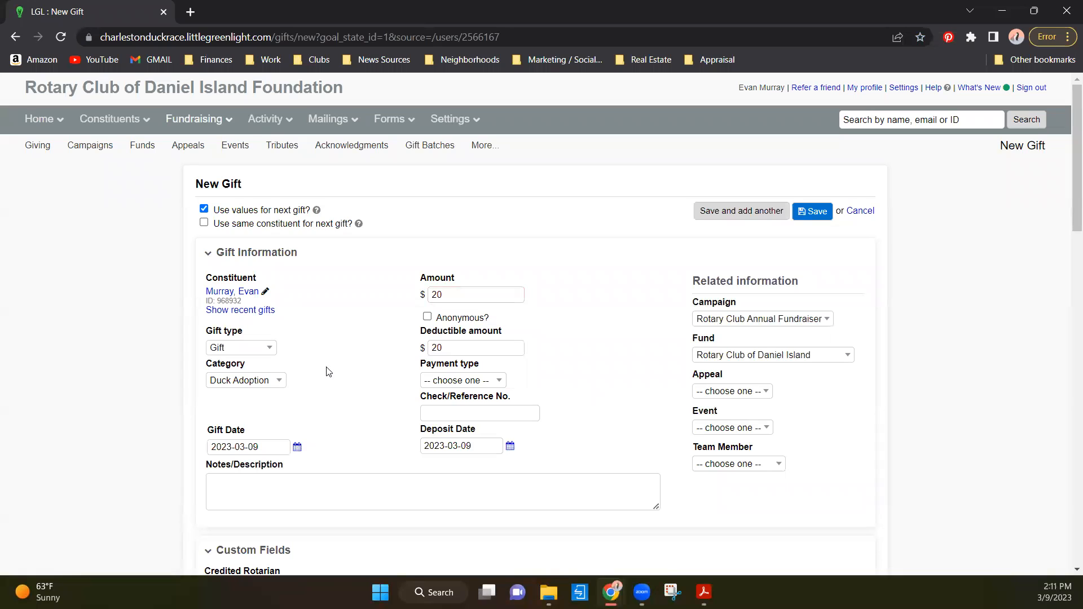
- Choose Gift as the gift type and keep the Duck Adoption category, checking the purchase type on the adoption form in Adobe Acrobat
click(248, 348)
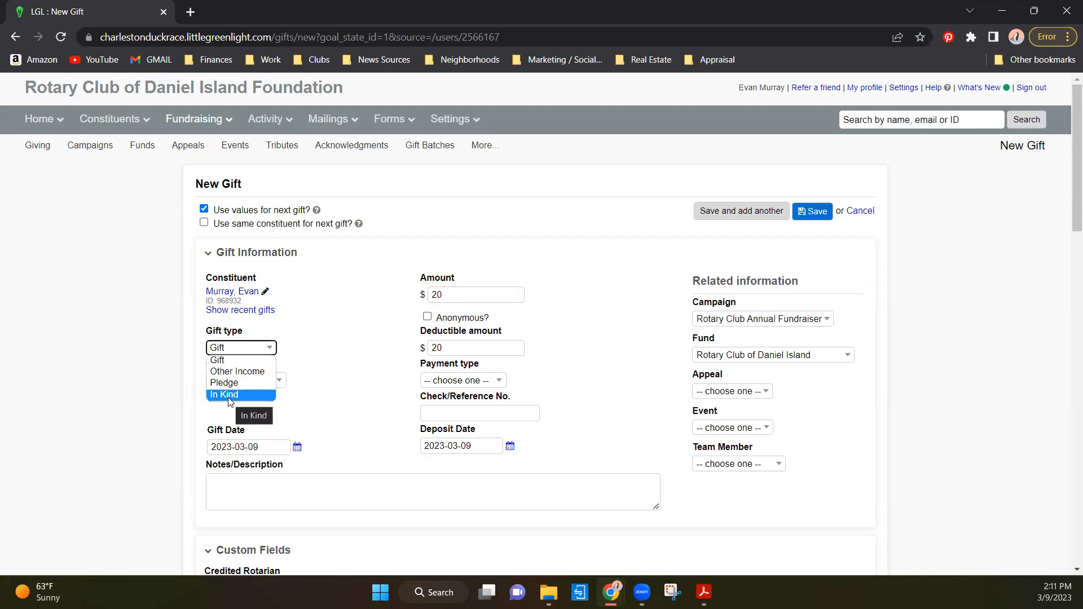
click(235, 360)
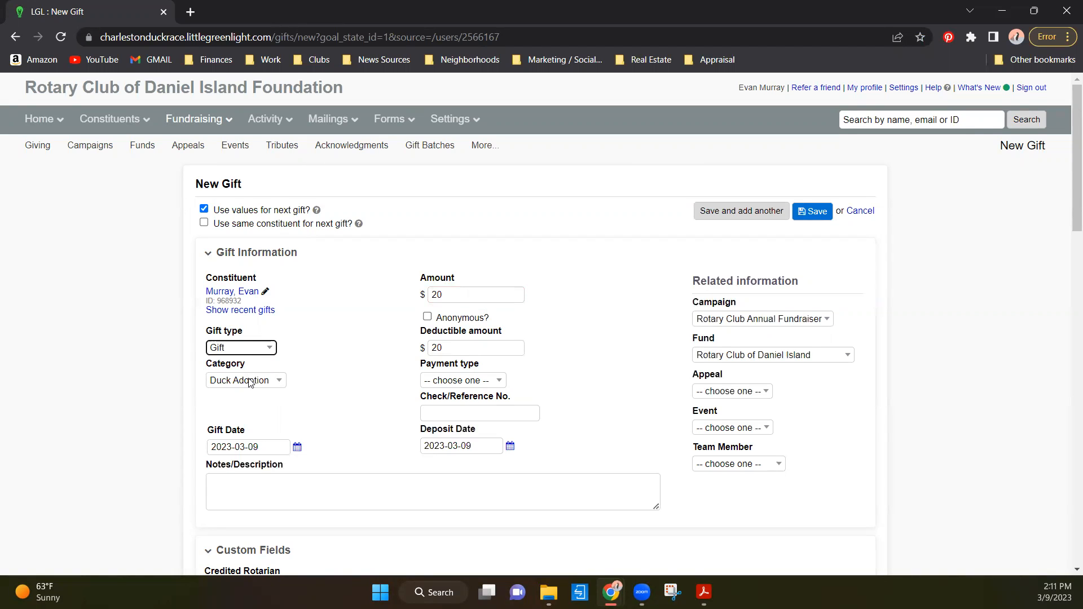
click(250, 381)
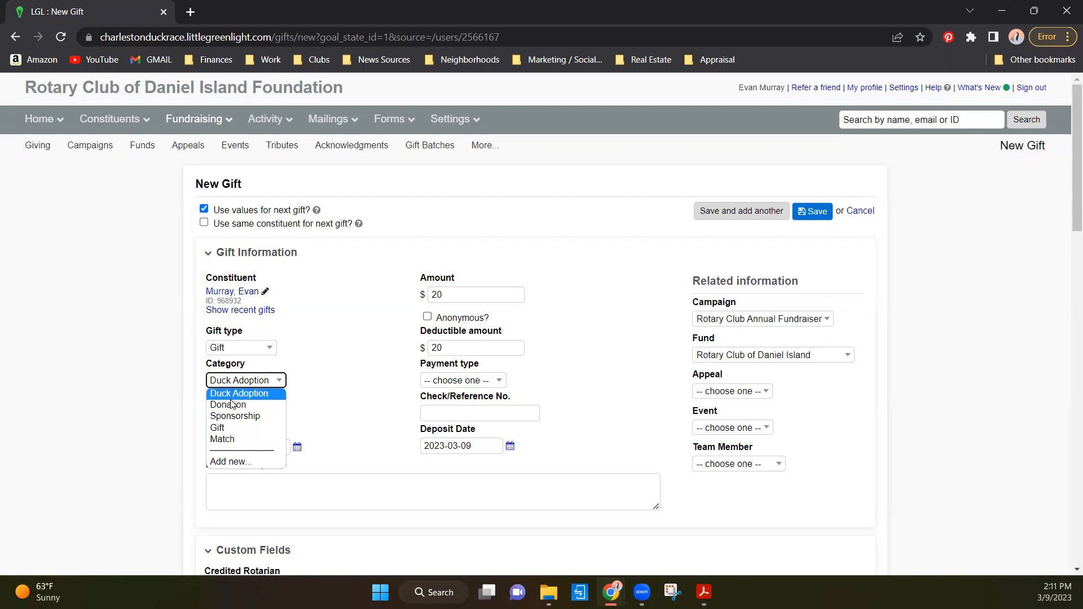
click(703, 591)
click(489, 517)
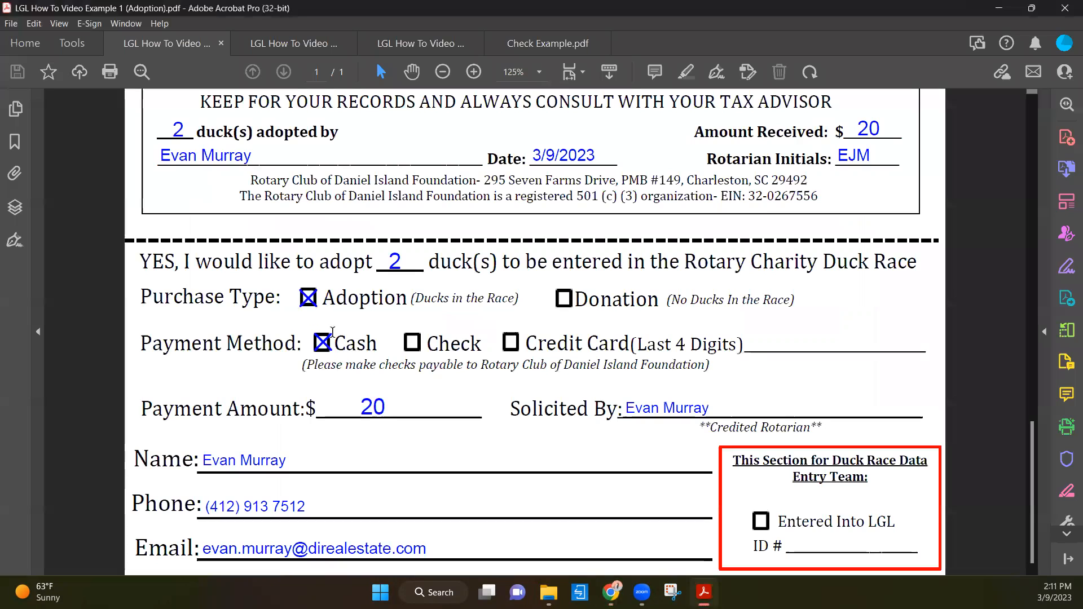
click(1003, 7)
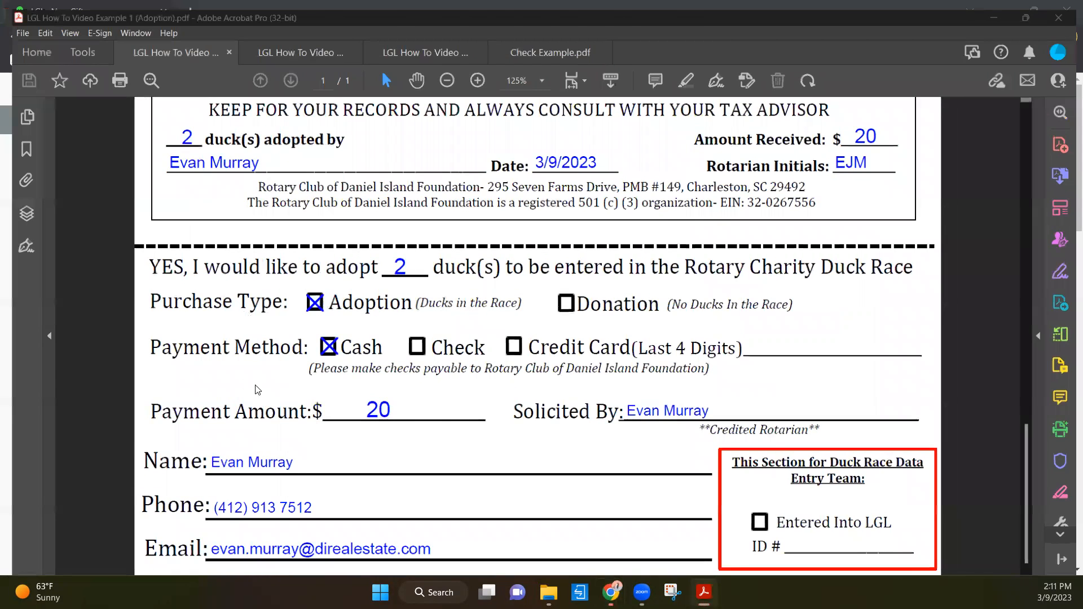
click(409, 334)
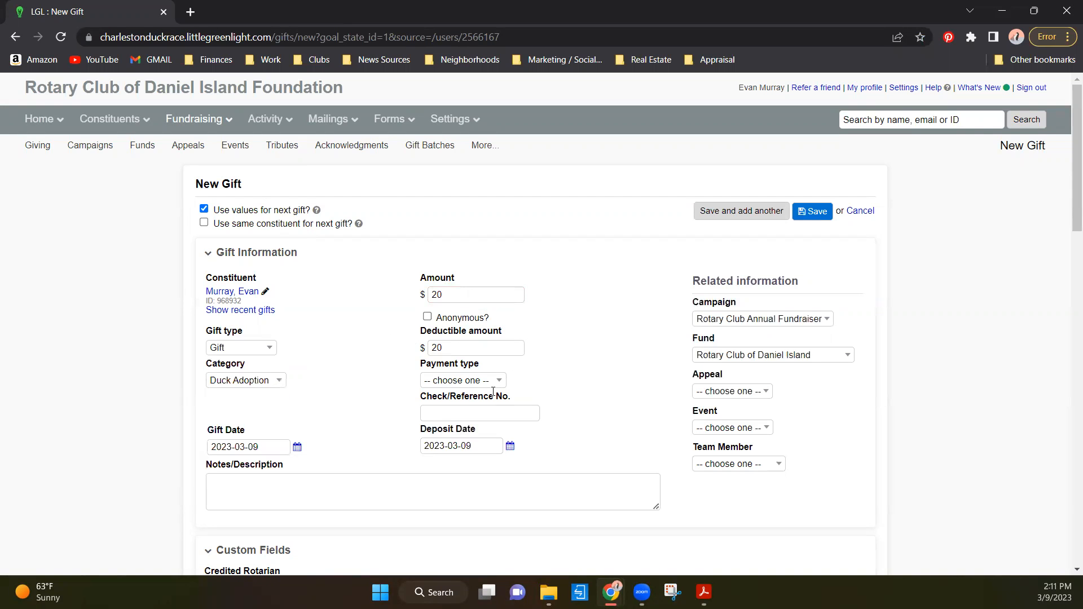
- Set the payment type to Cash and leave the check/reference number empty
click(452, 380)
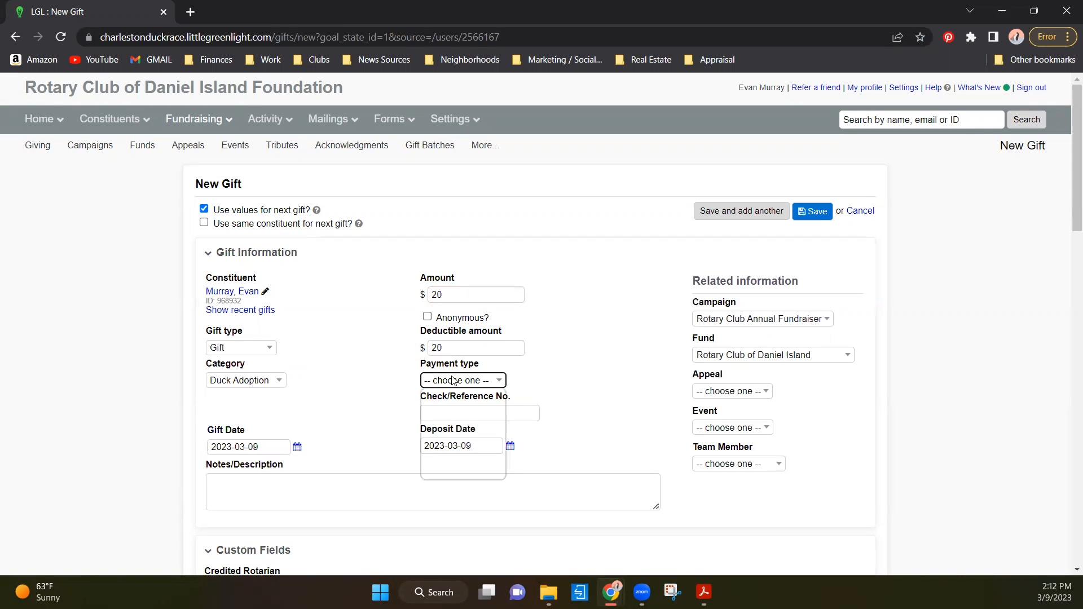
click(456, 427)
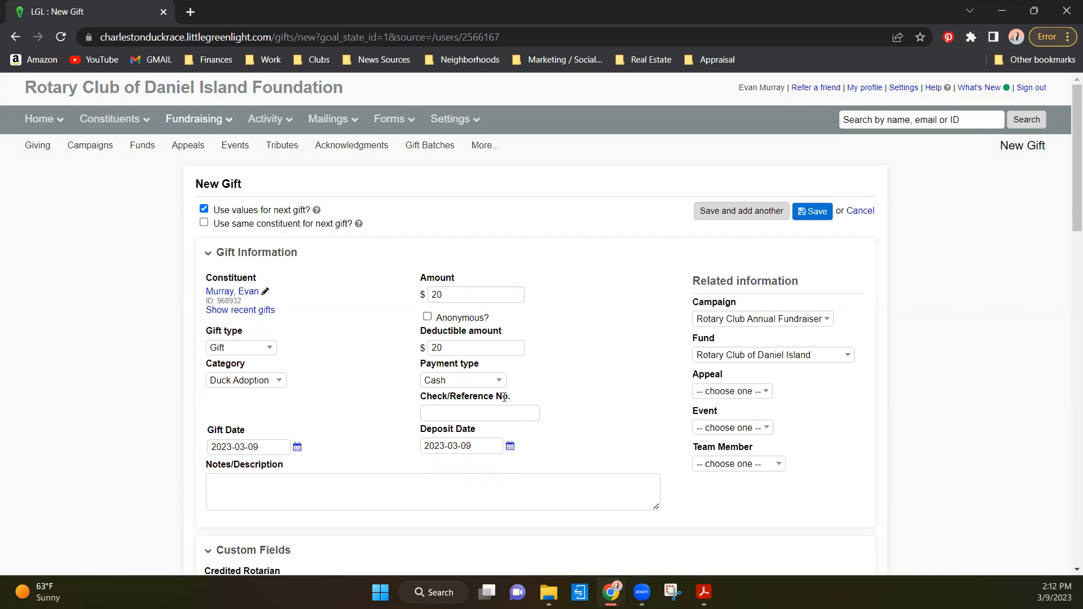
click(457, 411)
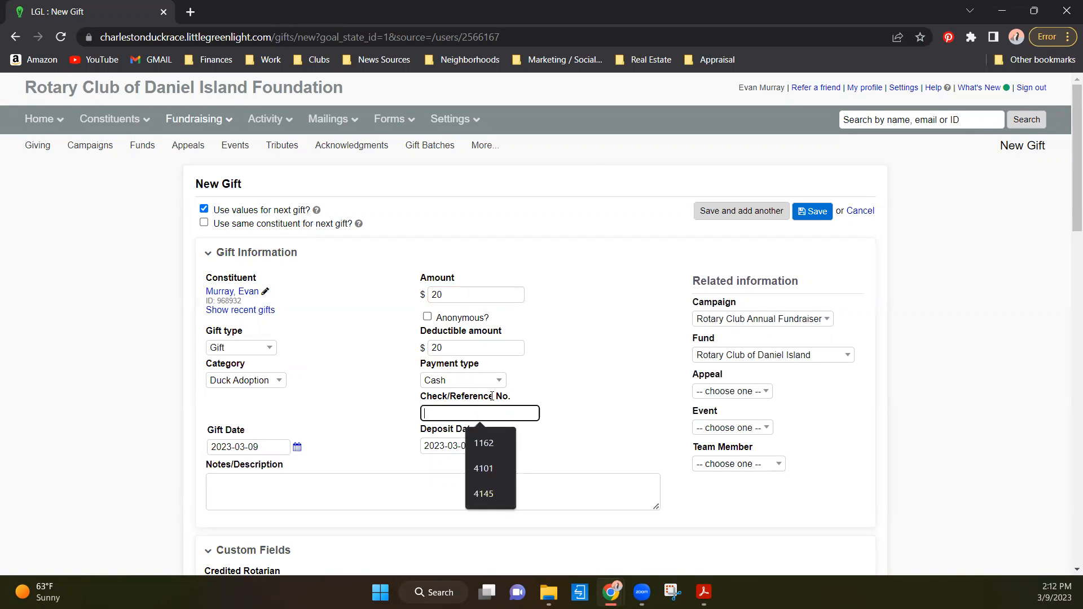
click(613, 350)
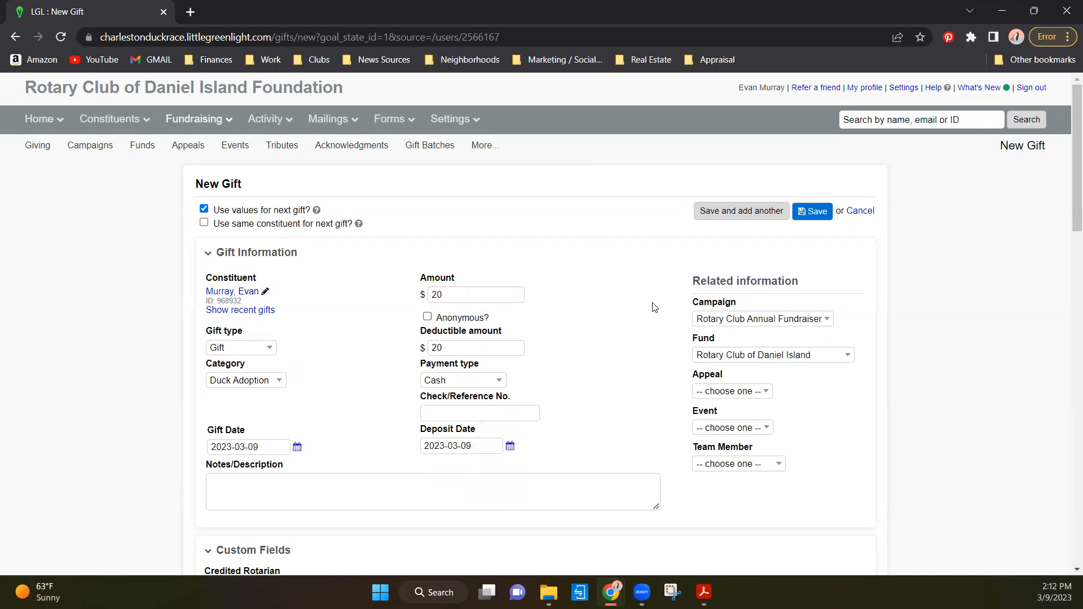
- Set the appeal to 2023, leave the event unselected, and choose the credited Rotarian as the team member
click(736, 393)
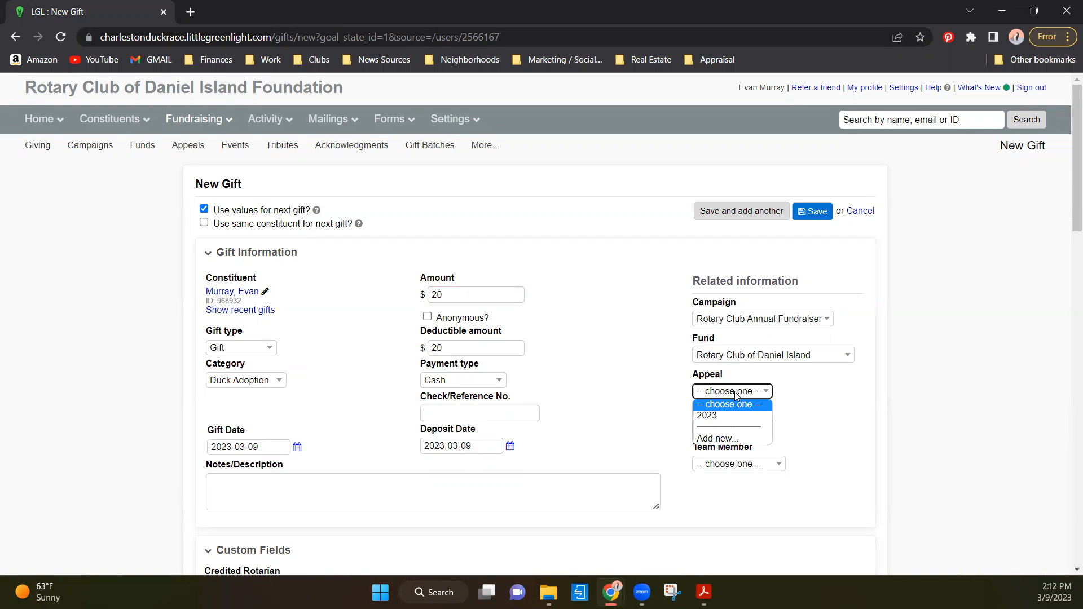
click(717, 415)
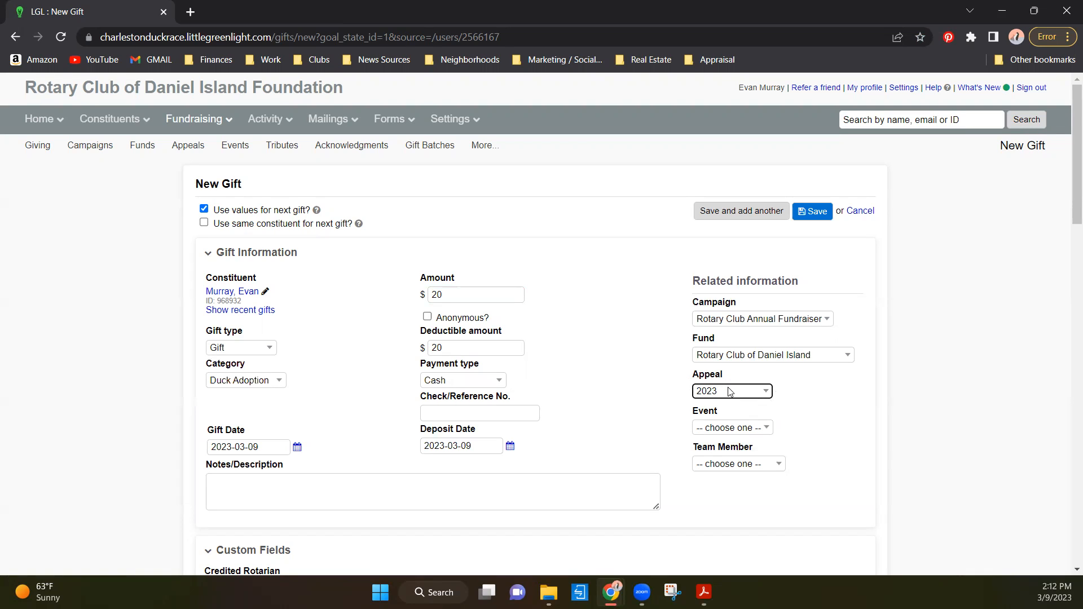
click(730, 427)
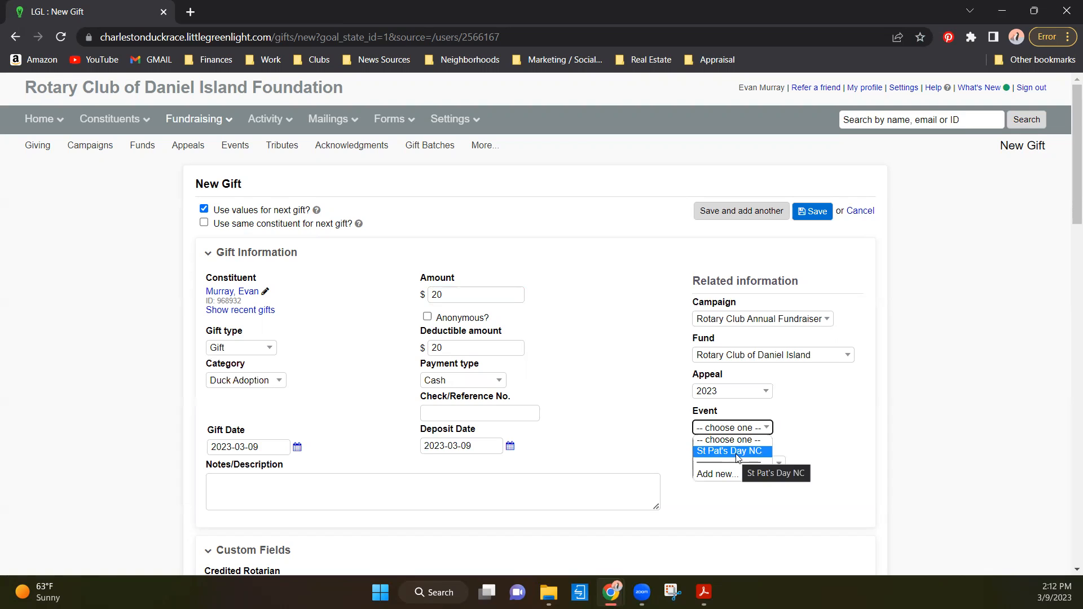
click(658, 430)
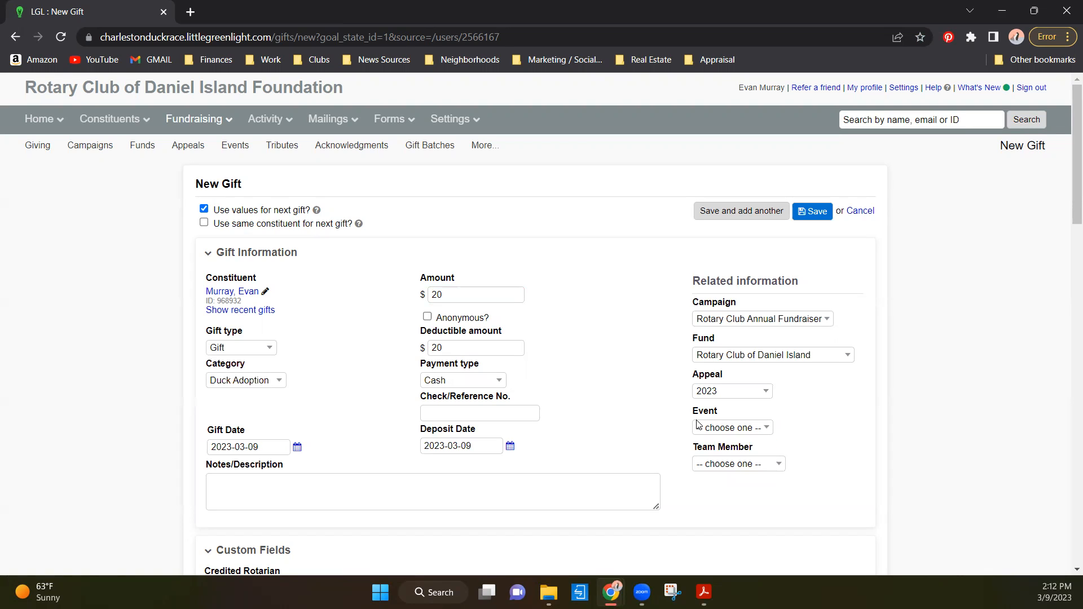
click(767, 465)
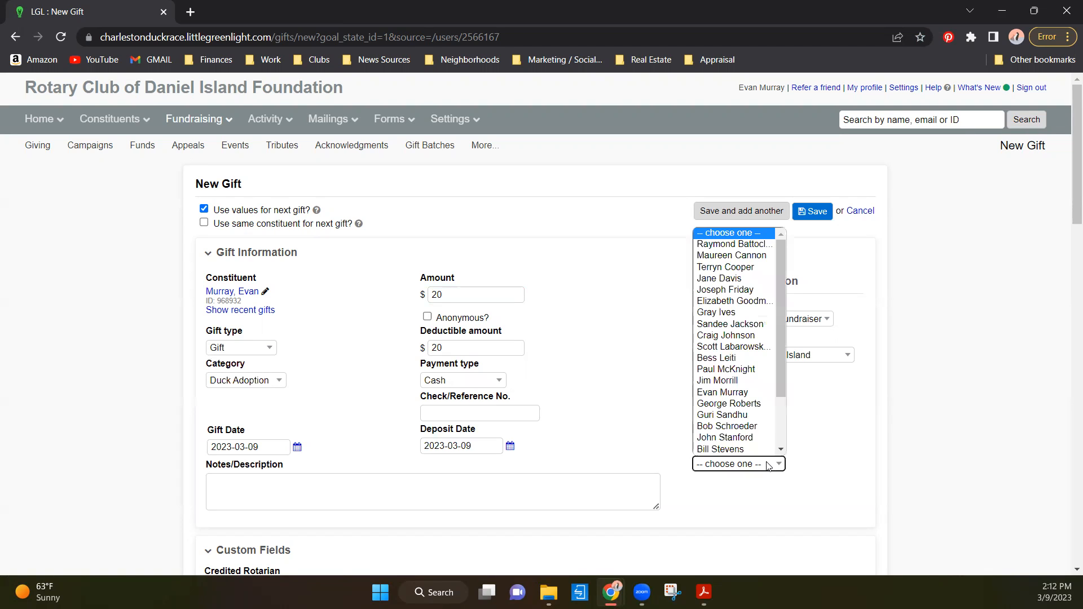
click(739, 392)
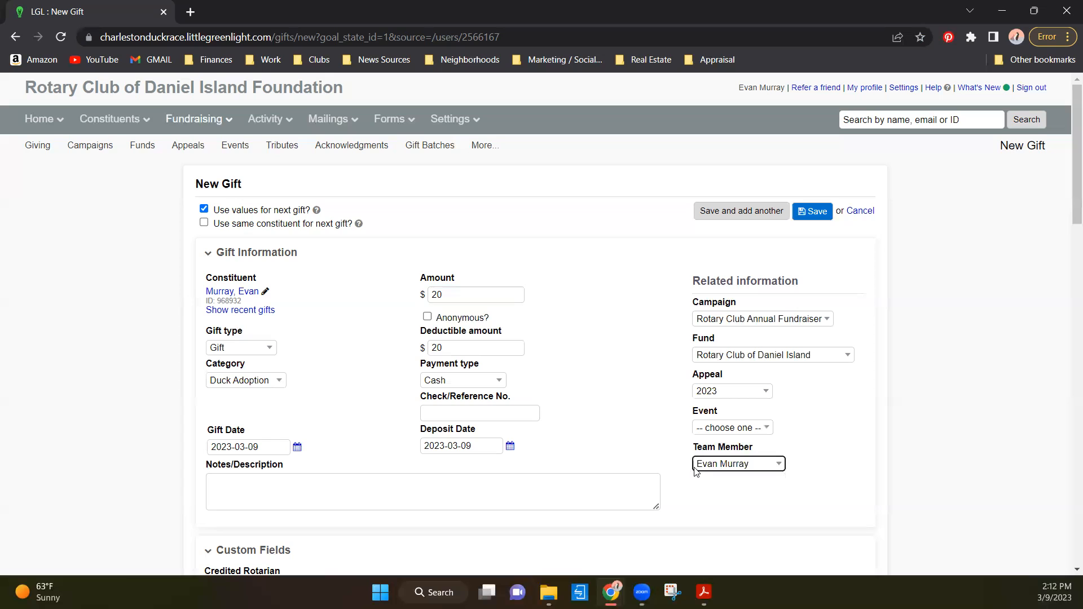
- Leave the notes empty and check the 2023-03-09 deposit date in its calendar without changing it
click(293, 488)
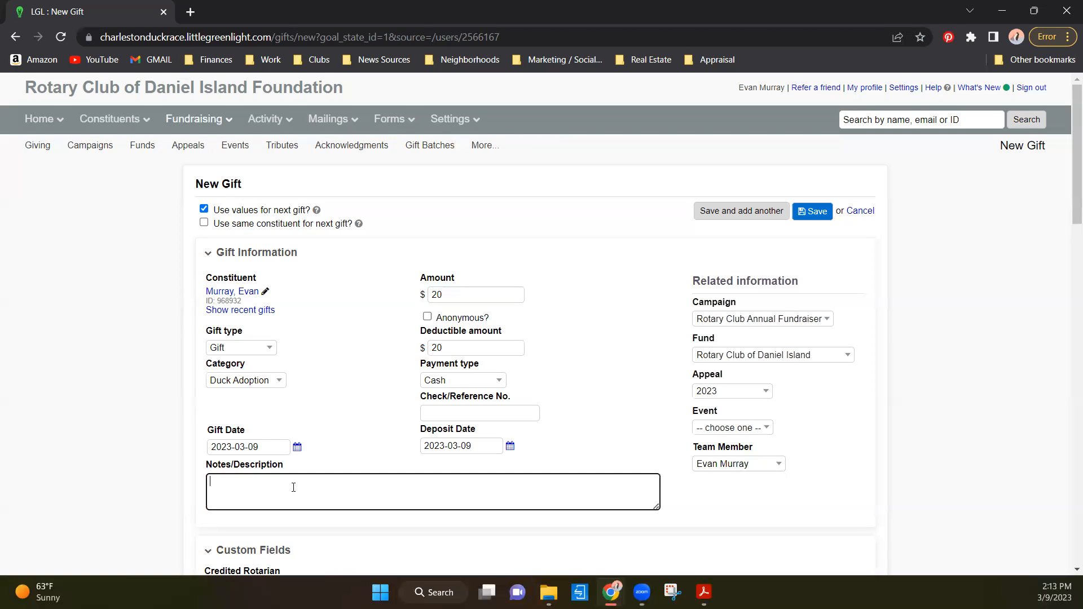
click(473, 446)
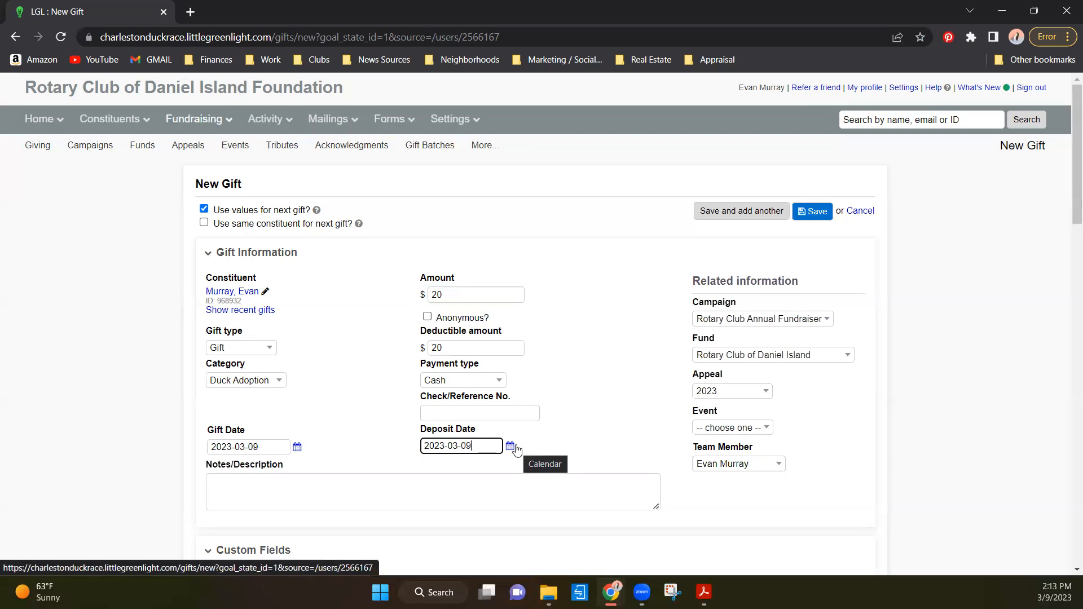
click(511, 446)
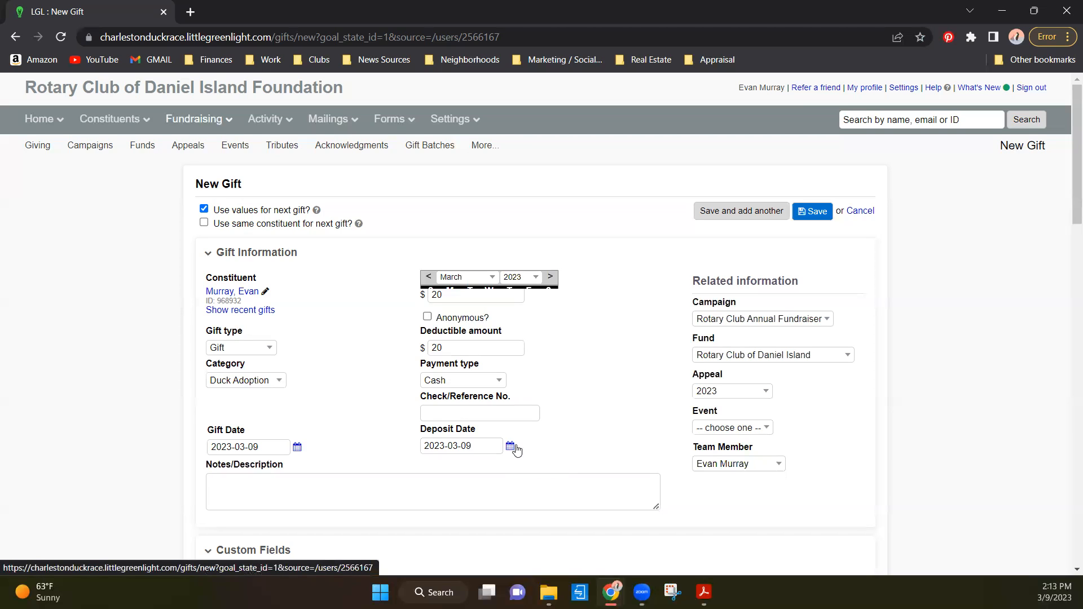
click(601, 431)
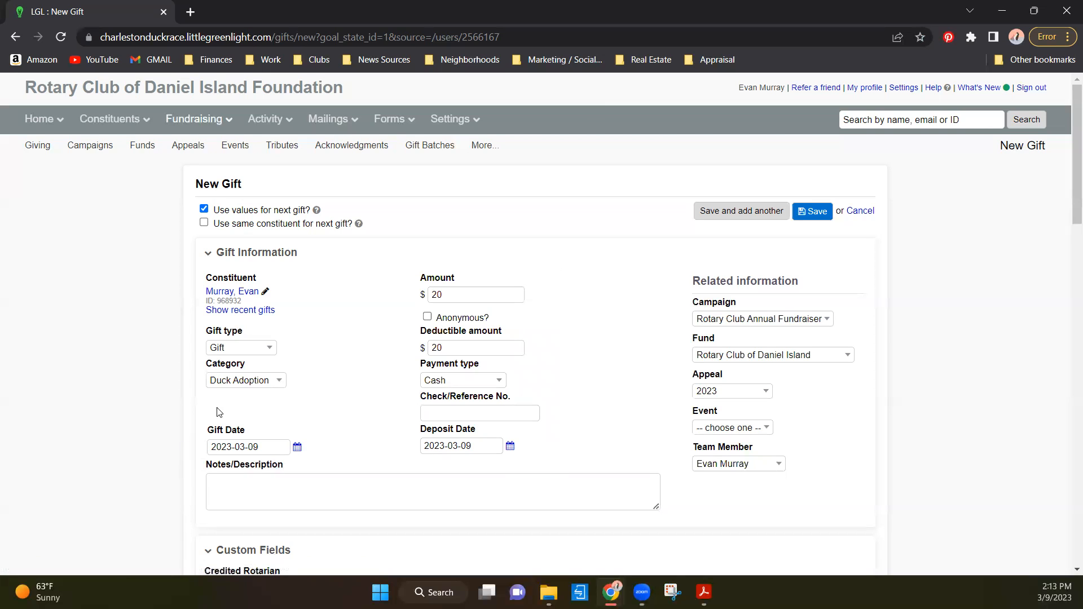
- Select the soliciting member's name as the Credited Rotarian in the custom fields, leaving the create-new entry empty
scroll(219, 410, down, 5)
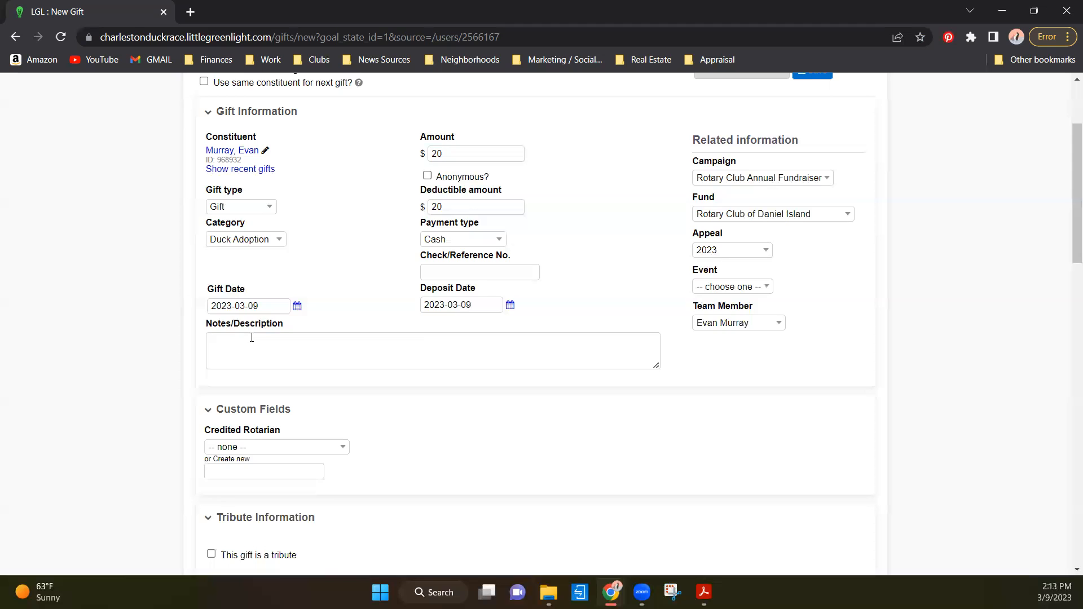
click(285, 308)
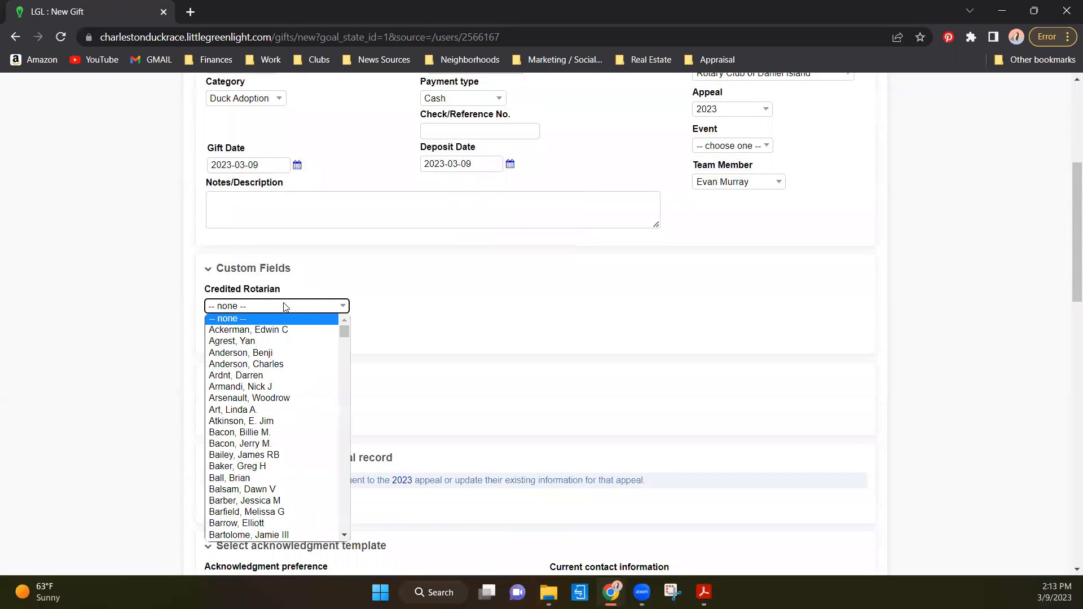
scroll(253, 366, down, 12)
scroll(252, 460, down, 20)
scroll(253, 456, down, 2)
scroll(226, 468, down, 3)
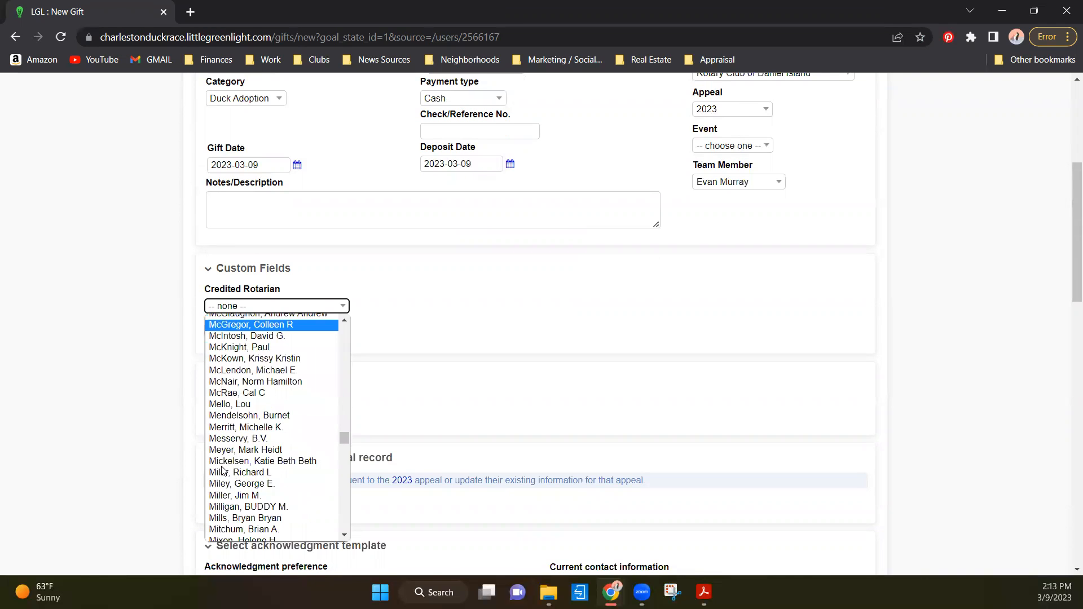
scroll(242, 485, down, 3)
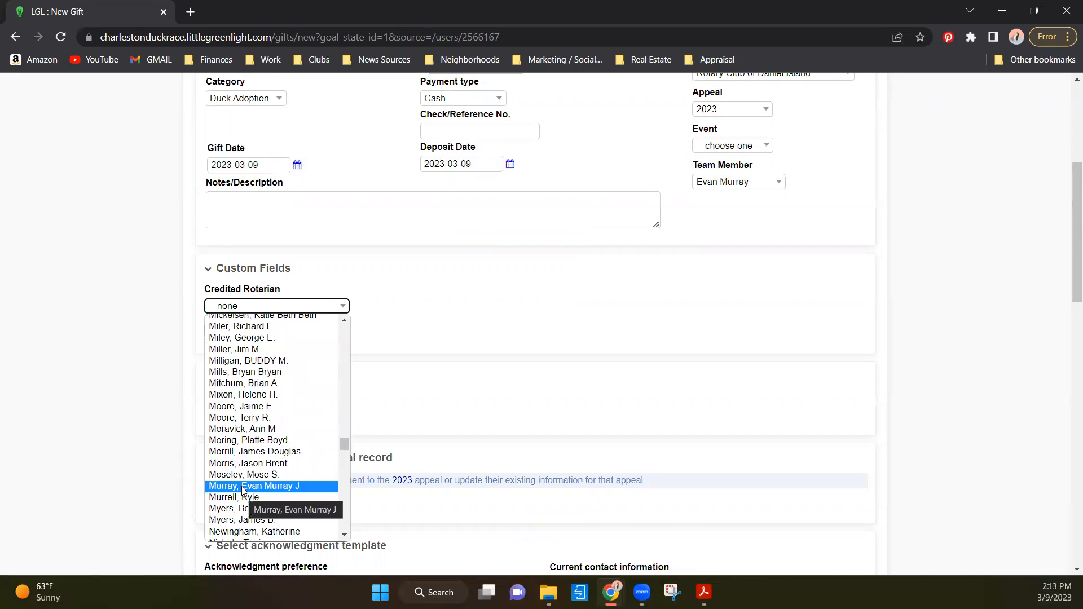
click(242, 486)
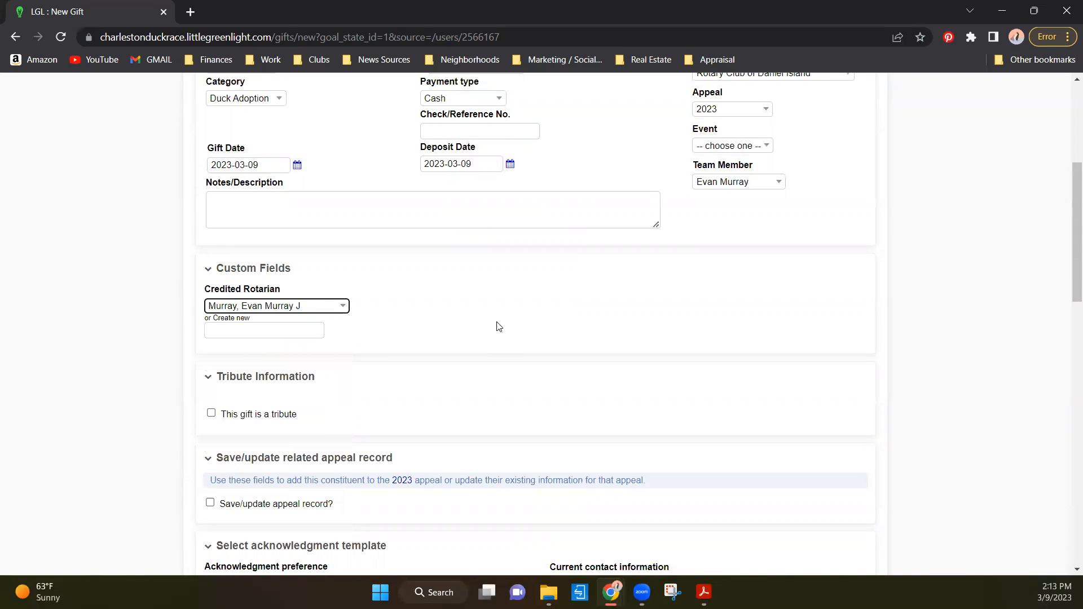
click(259, 329)
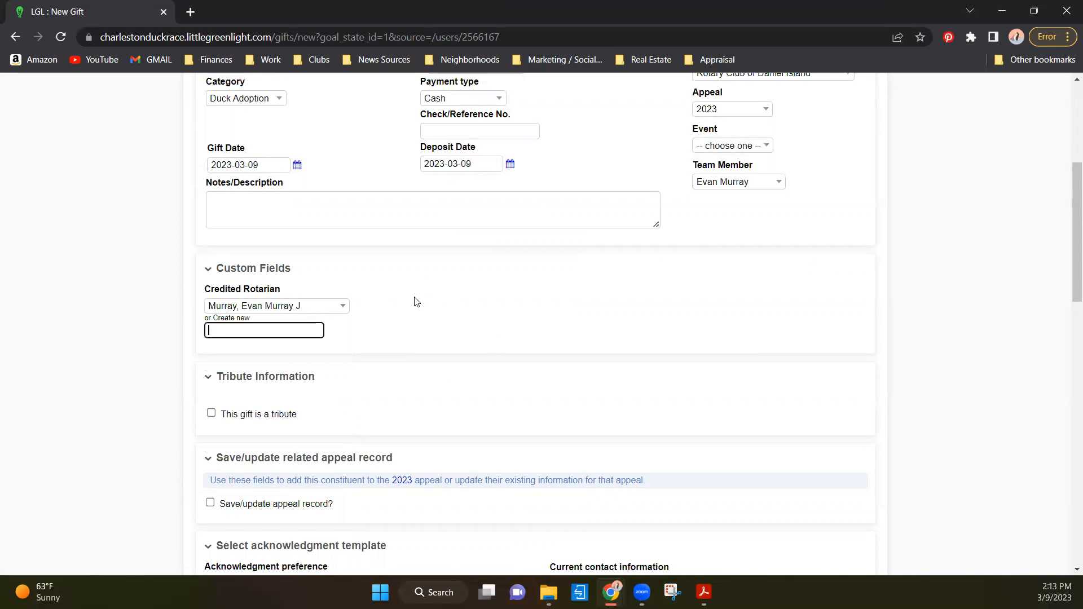
- Save the new gift without adding tribute, acknowledgment, related gift, task or attachment details, and return to the dashboard
scroll(353, 301, down, 1)
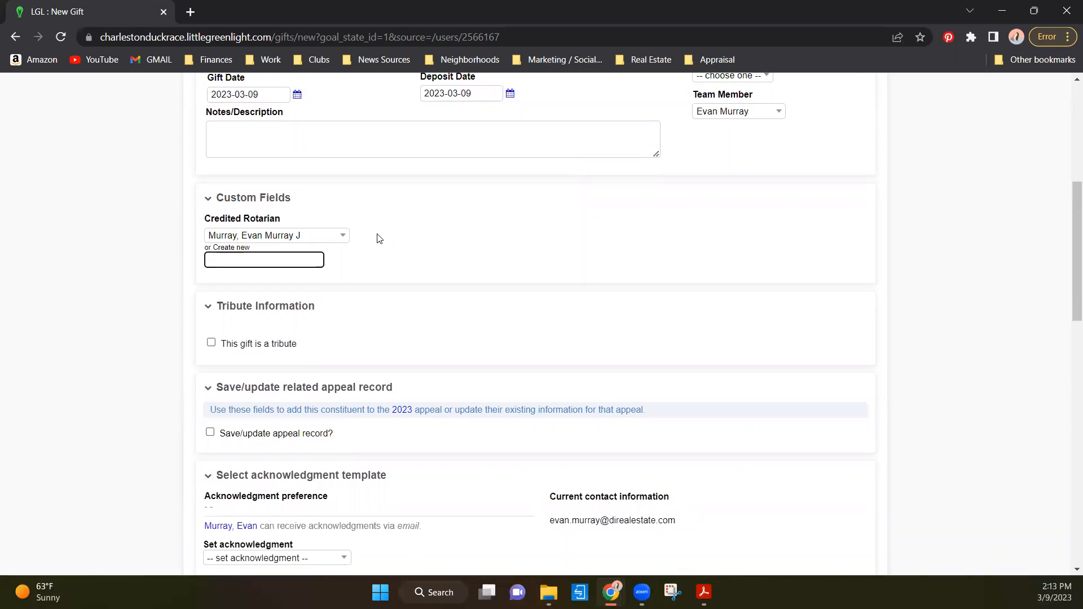
scroll(379, 237, down, 1)
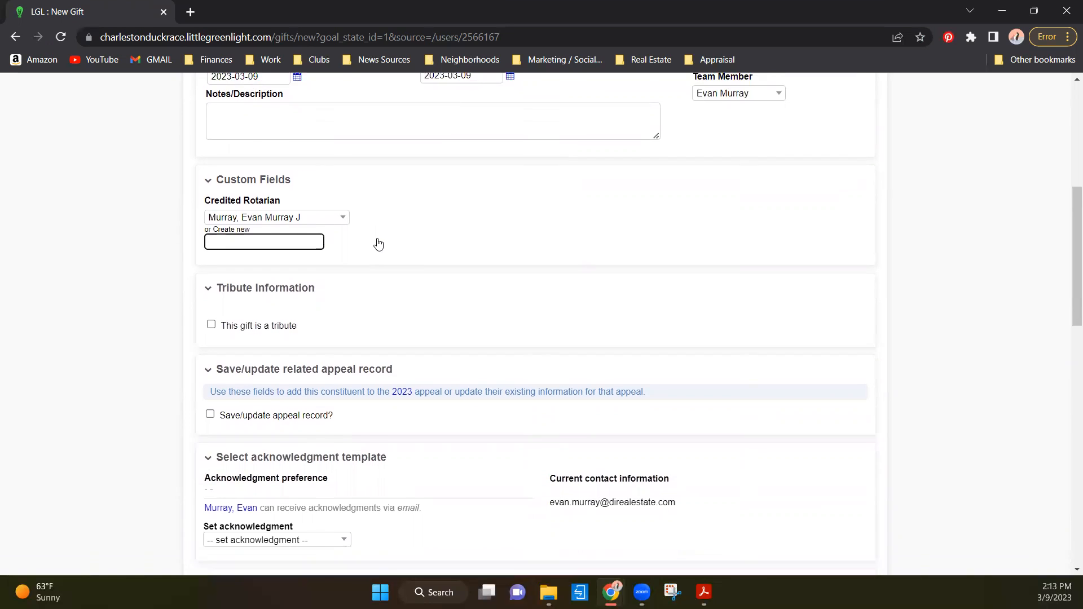
scroll(381, 233, down, 5)
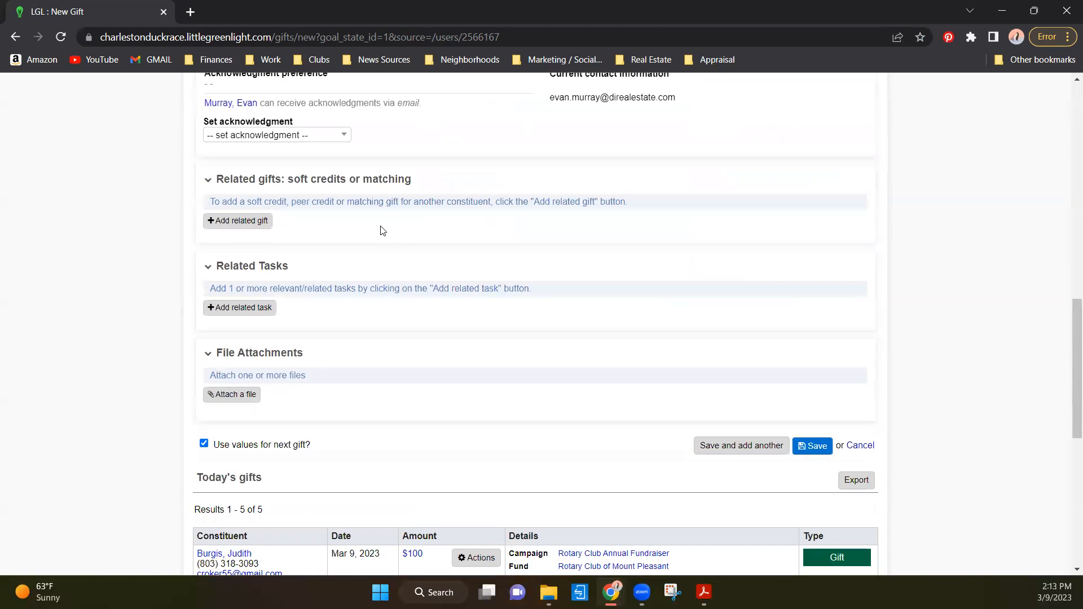
scroll(381, 230, up, 1)
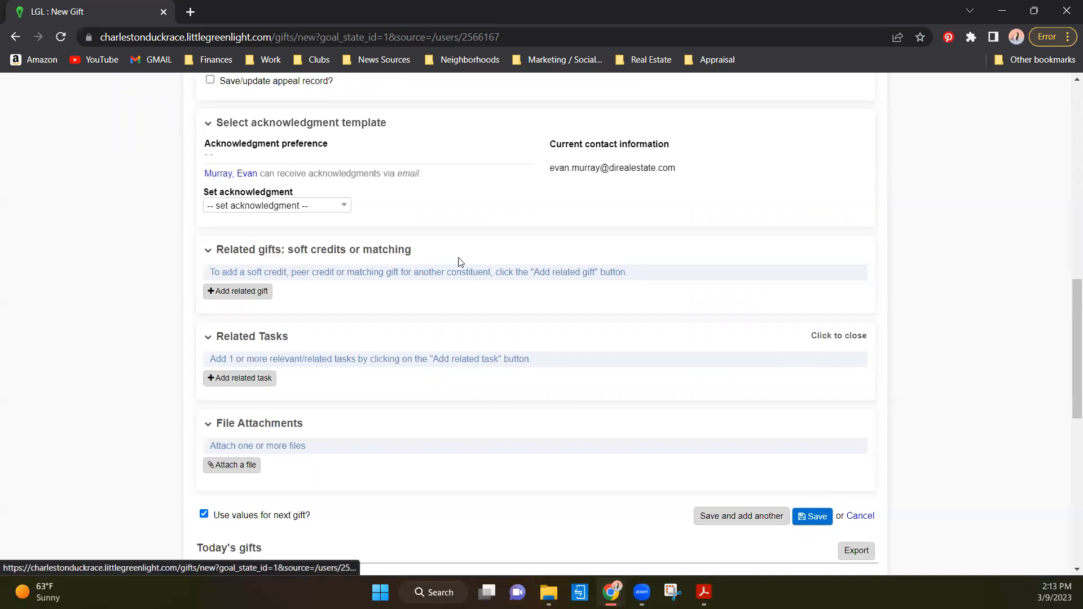
scroll(431, 251, up, 10)
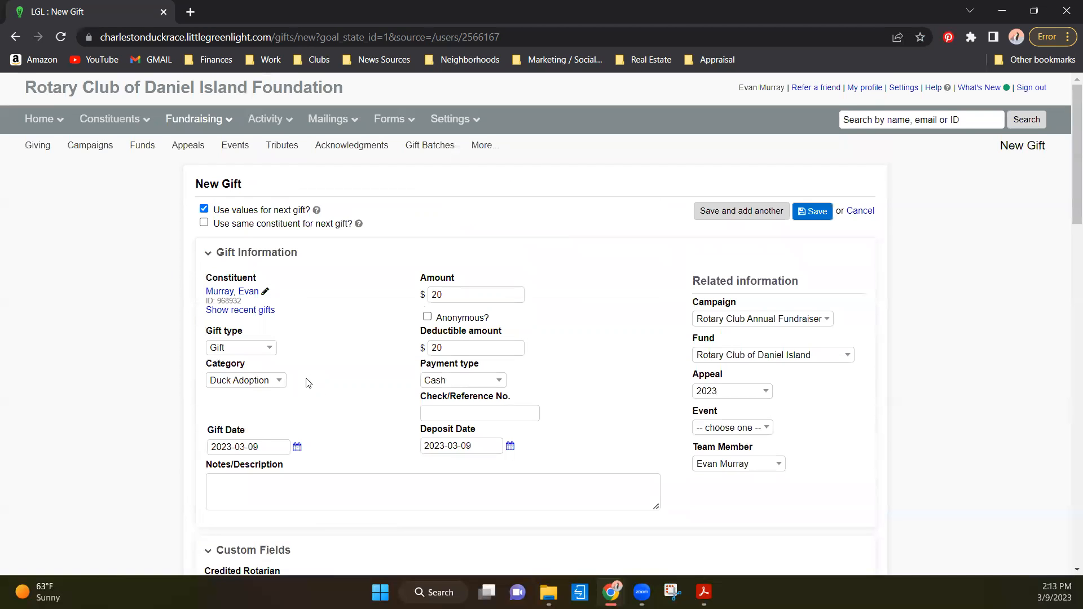
click(812, 211)
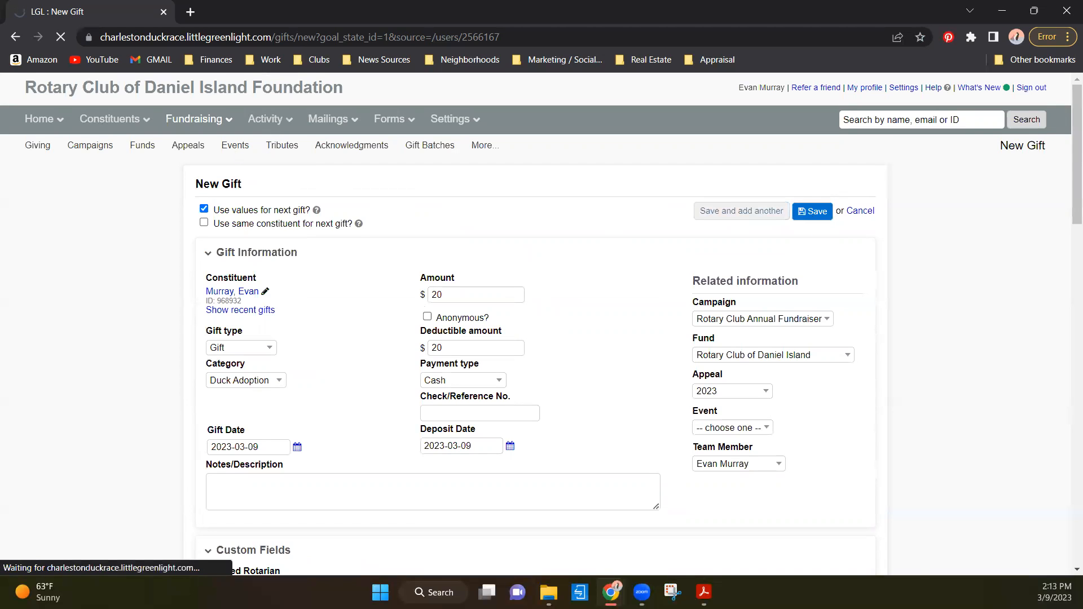
click(48, 135)
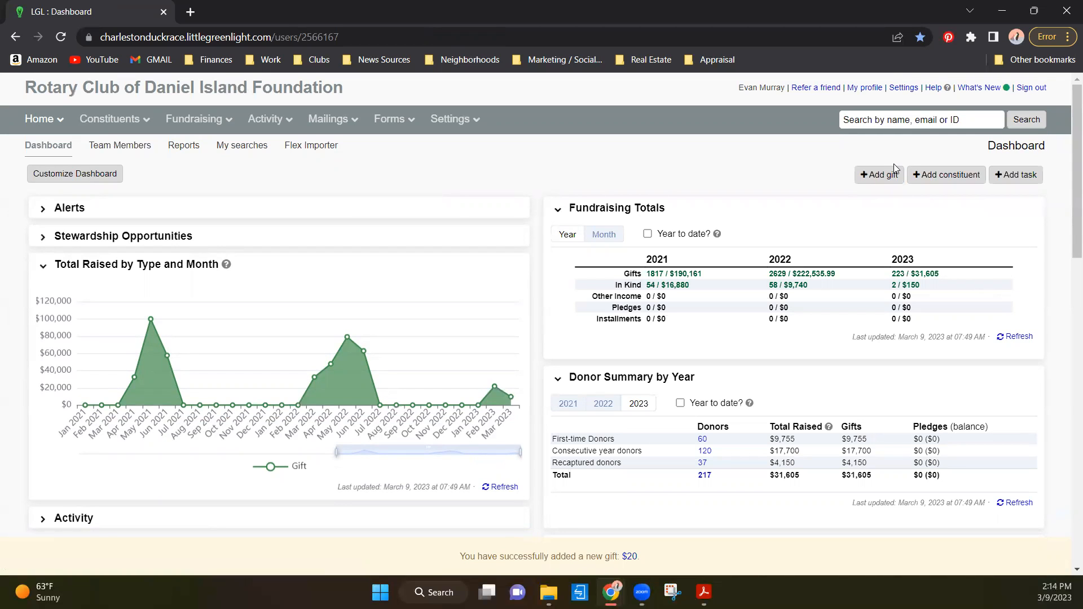
- Switch to the LGL How To Video Example 2 (Donation) PDF in Adobe Acrobat and examine its purchase type, payment and contact details
mouse_move(703, 592)
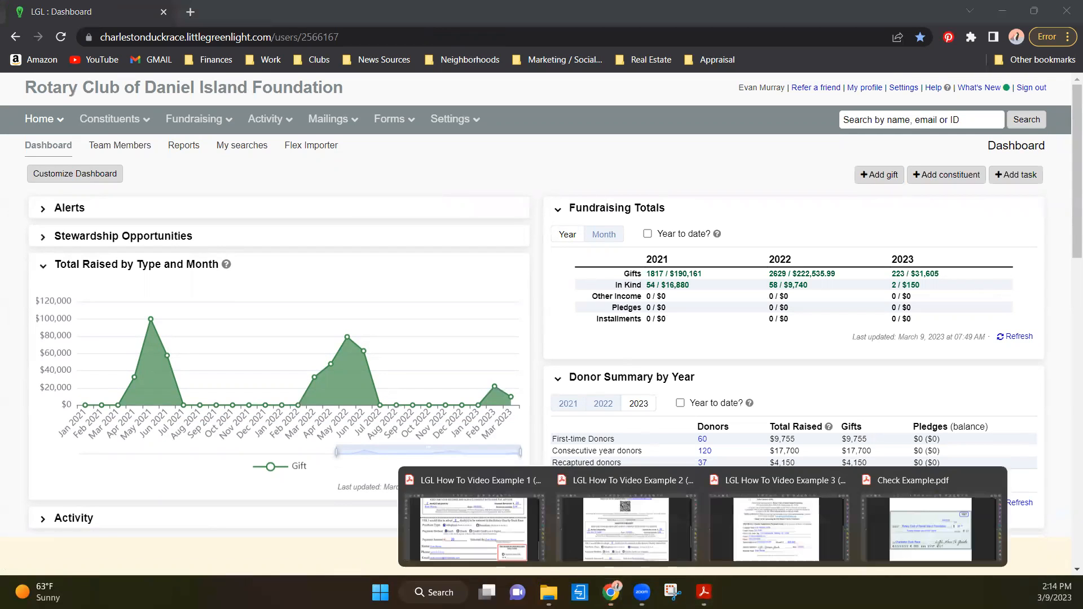
click(615, 525)
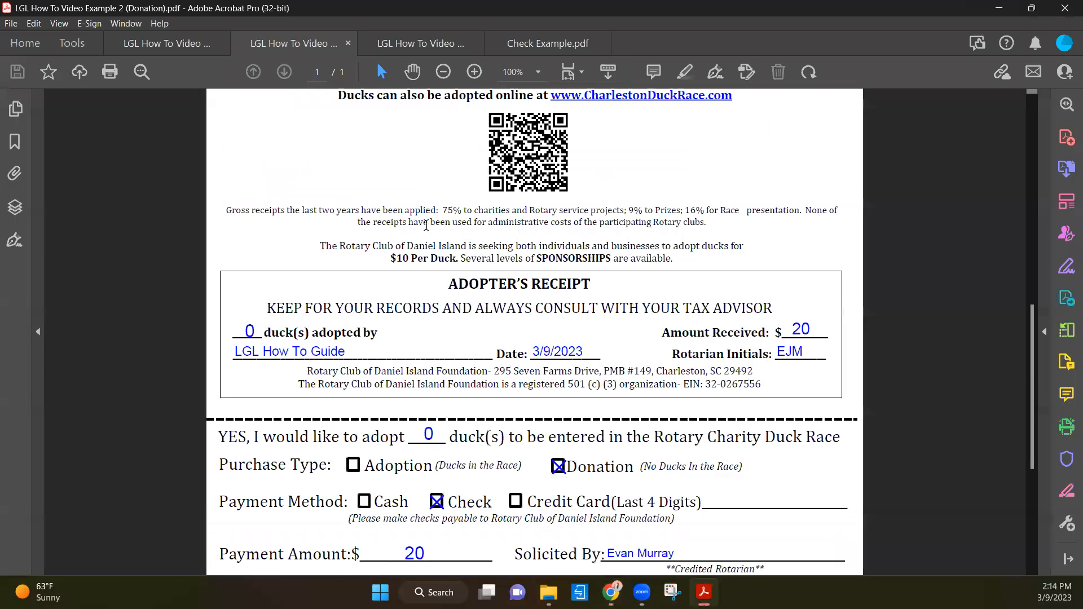
scroll(424, 158, up, 2)
scroll(424, 159, up, 6)
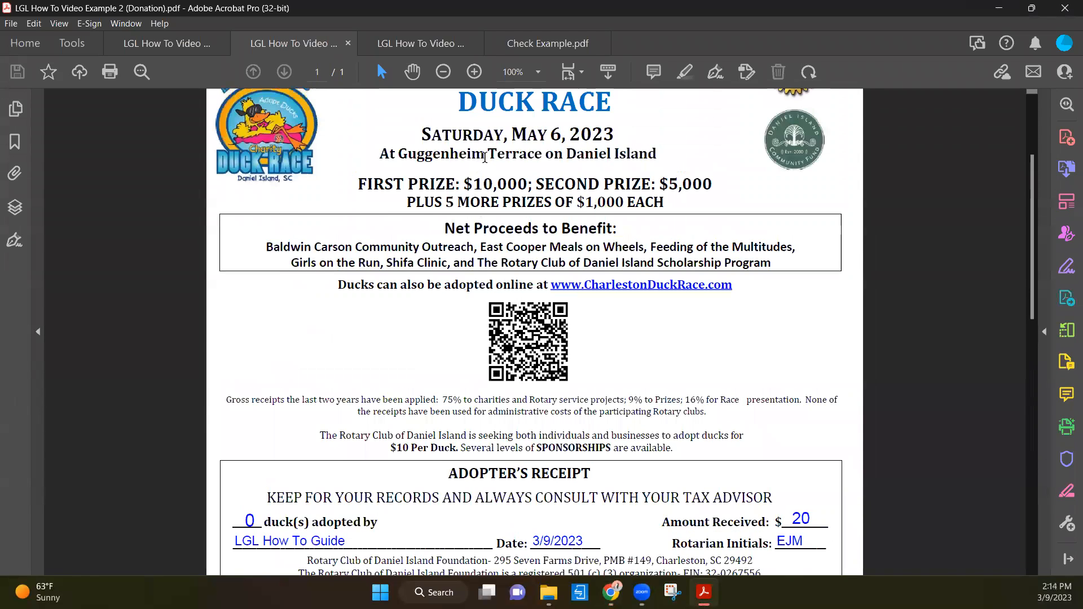
scroll(445, 164, down, 6)
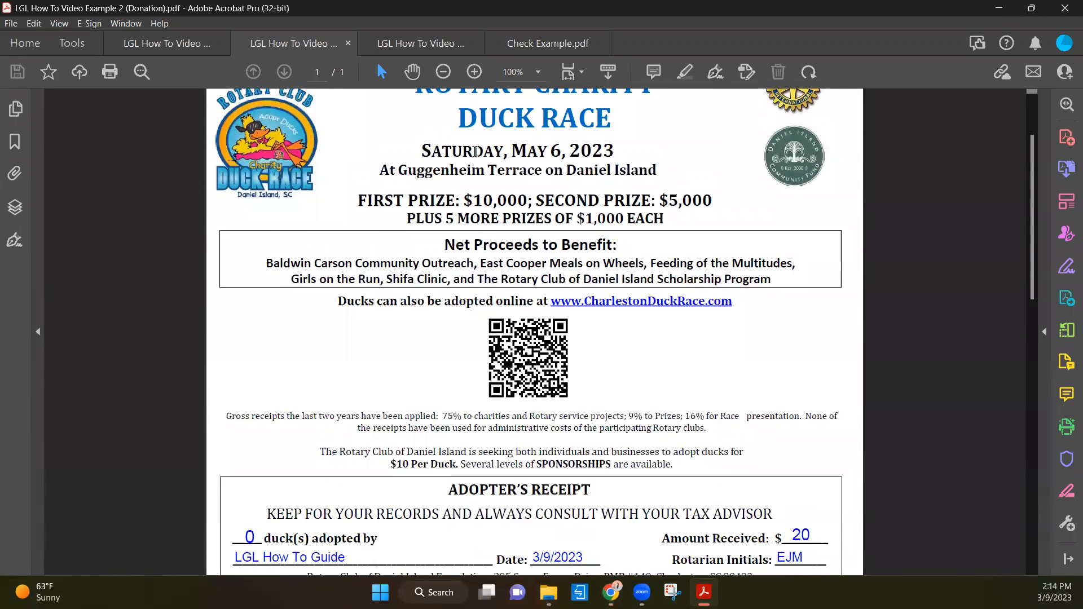
scroll(445, 164, down, 5)
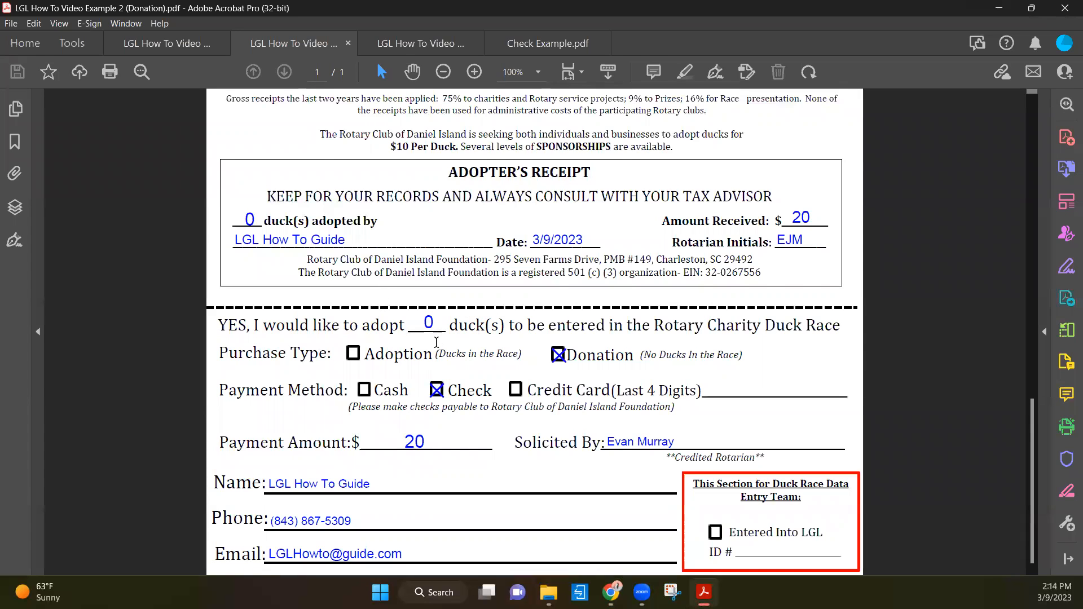
scroll(454, 361, up, 2)
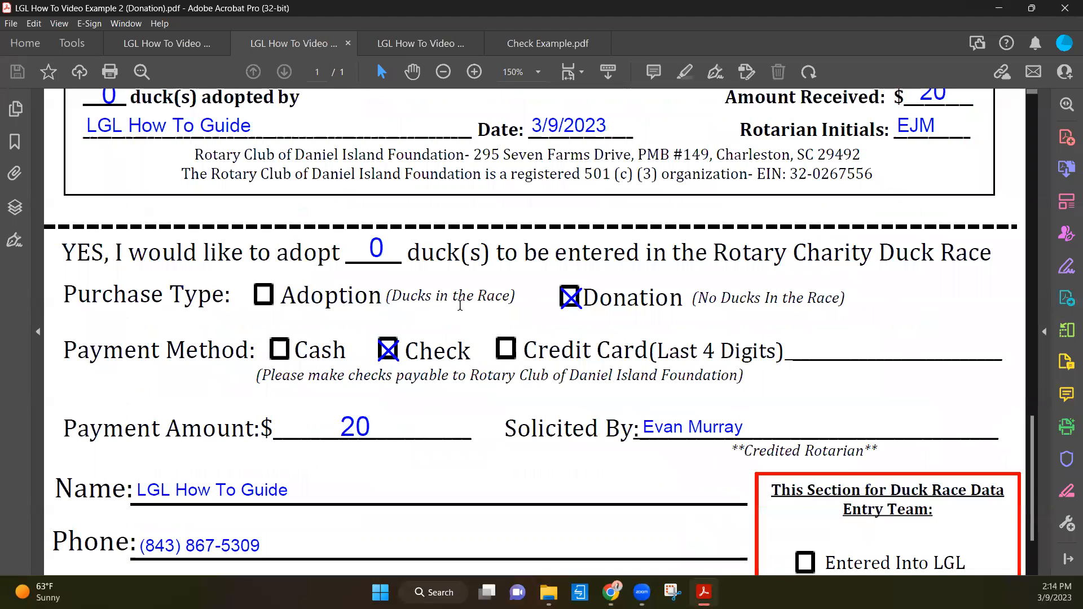
scroll(448, 303, down, 1)
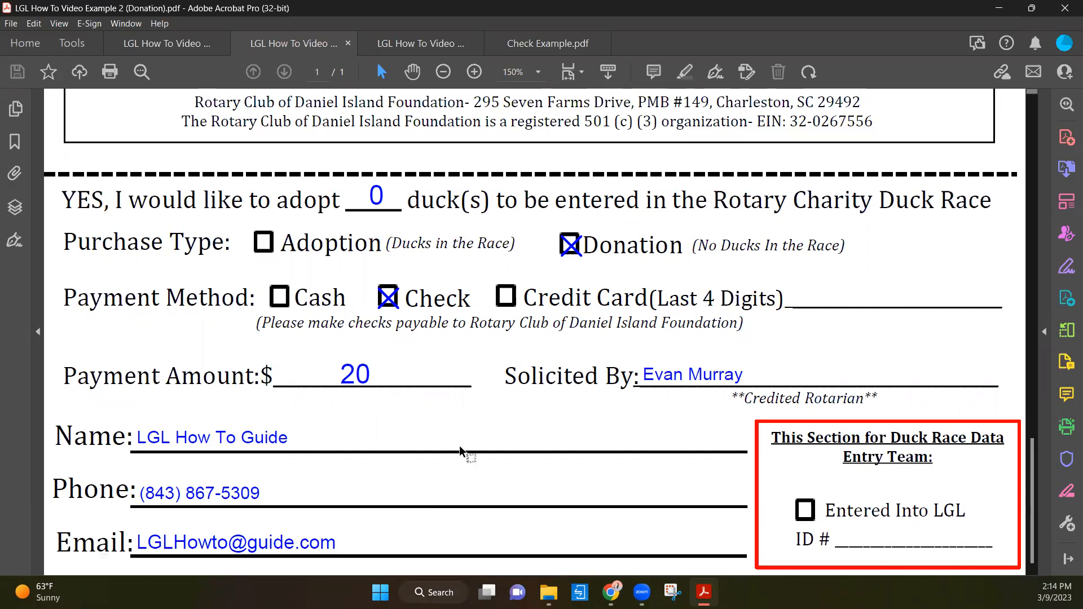
- Switch back to Little Green Light, start a new gift and search for the constituent "LGL How to Guide"
mouse_move(618, 582)
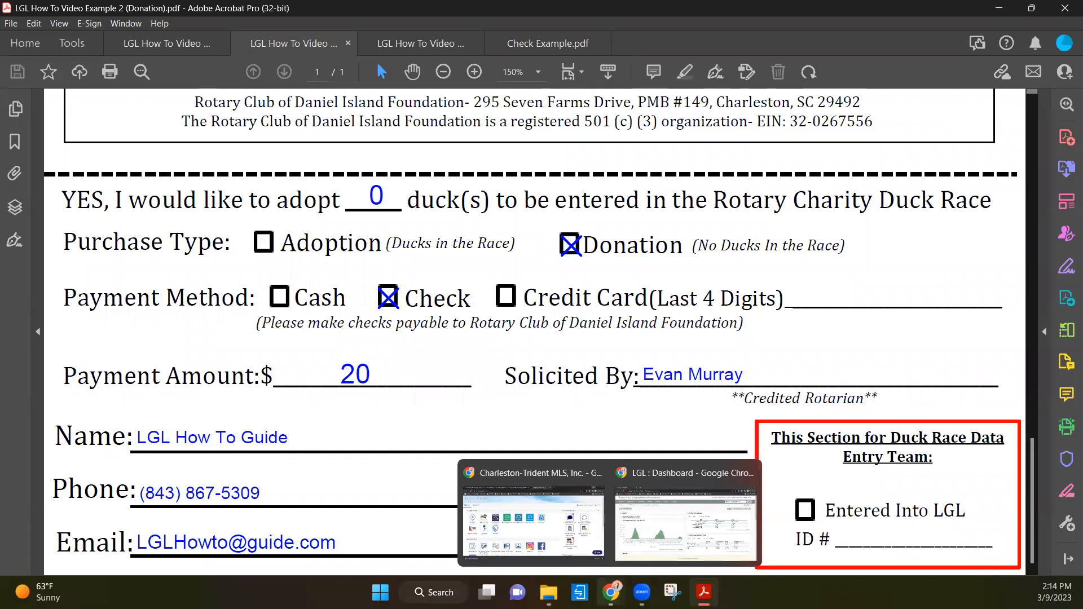
click(666, 502)
mouse_move(880, 176)
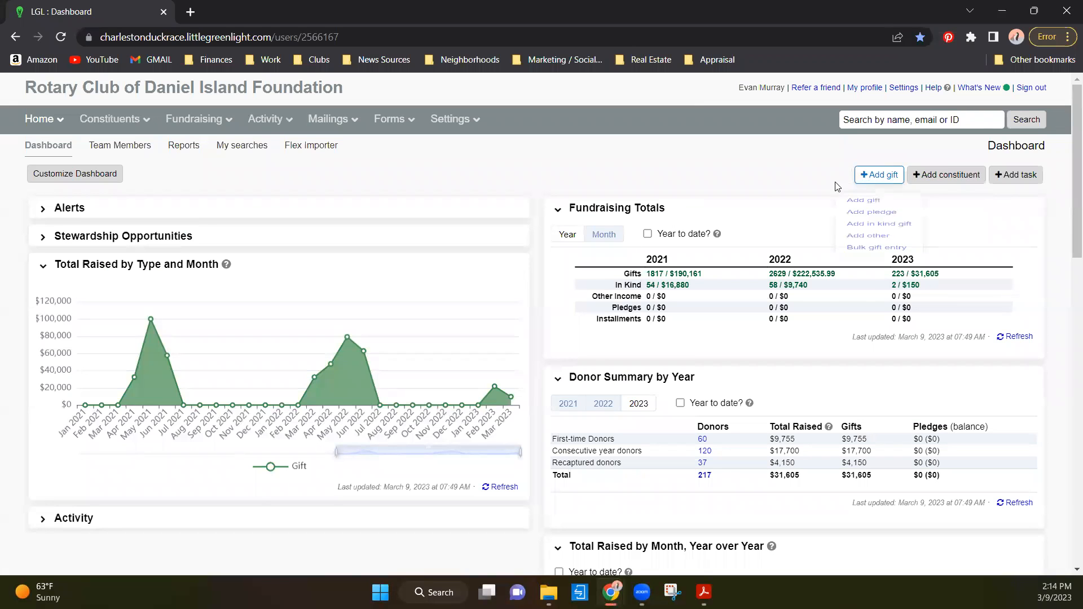
click(854, 213)
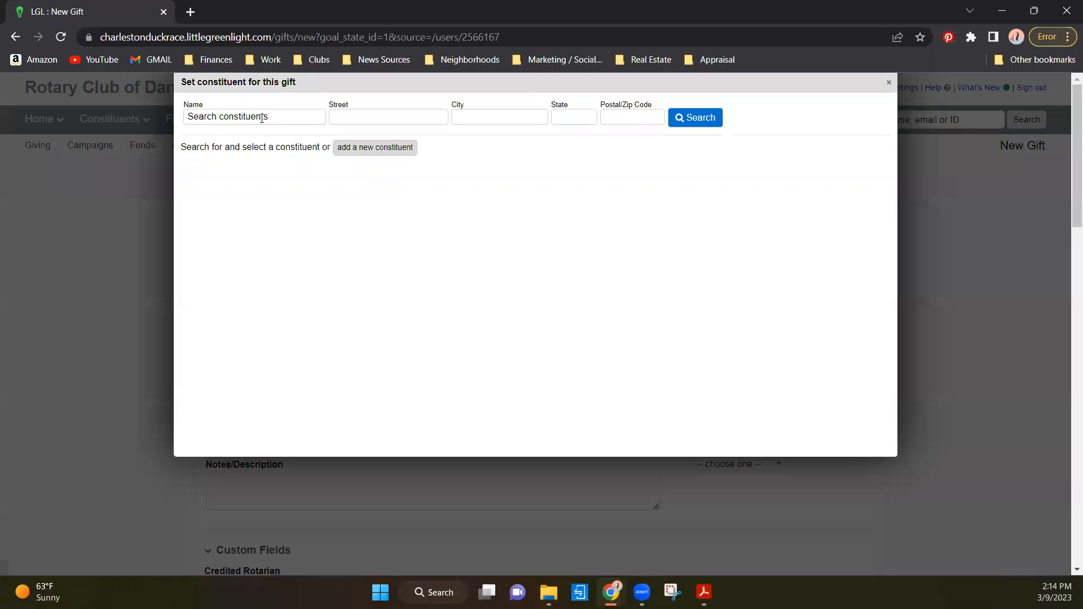
click(261, 117)
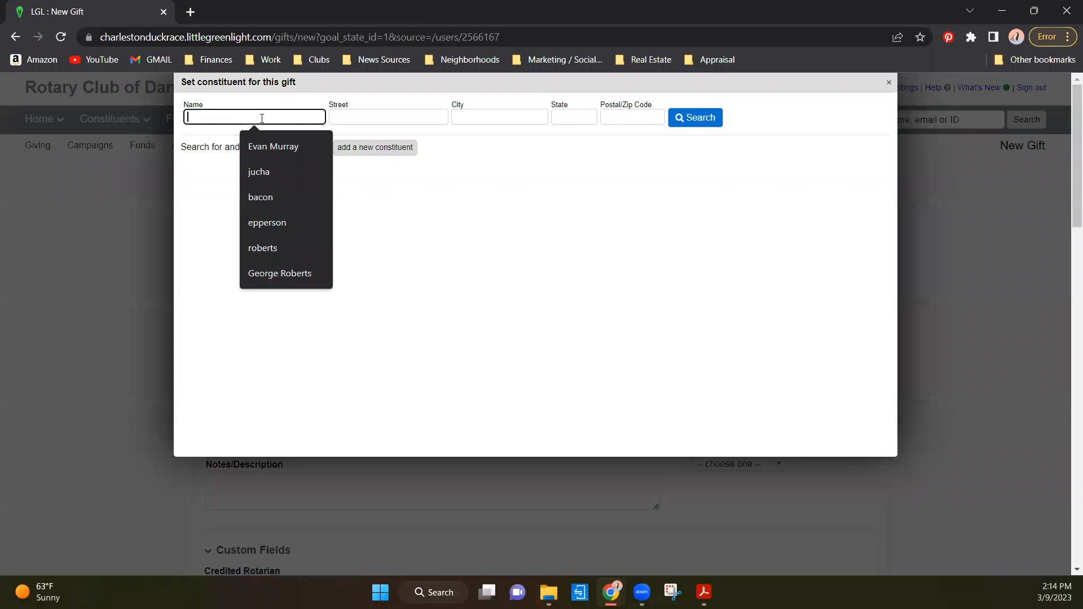
text(LGL How to Gu)
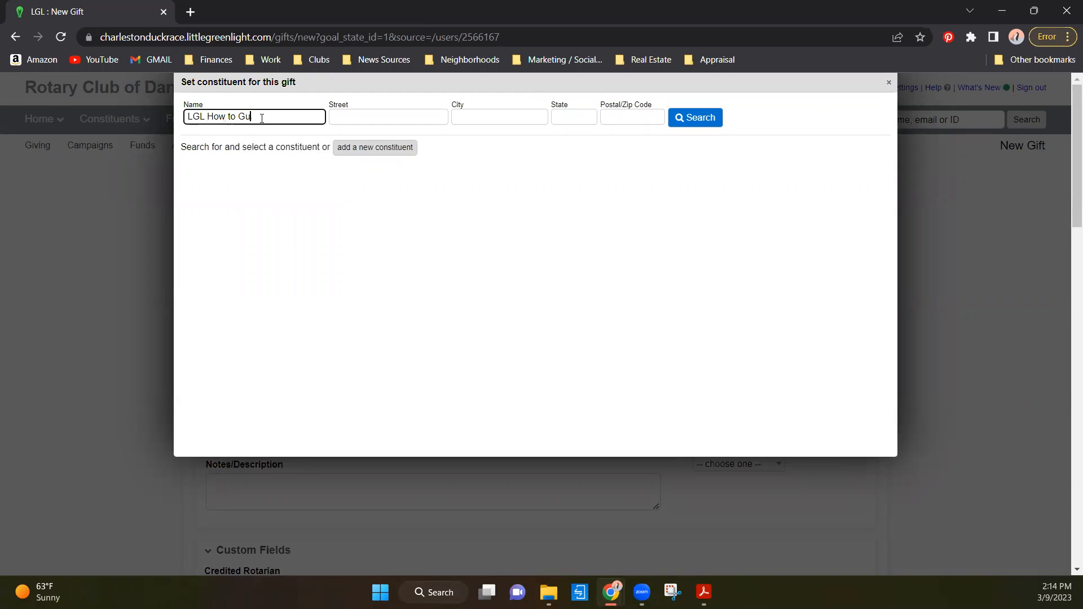
text(ide)
click(699, 121)
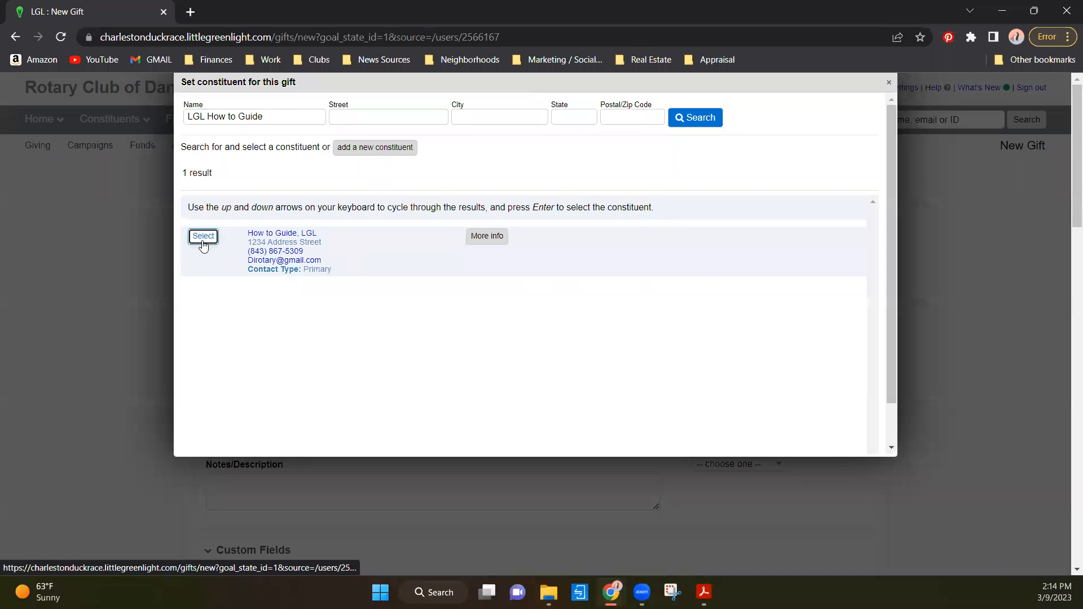
- Start adding a new constituent with the first name "LGL How To" and last name "Guide"
click(432, 163)
click(374, 147)
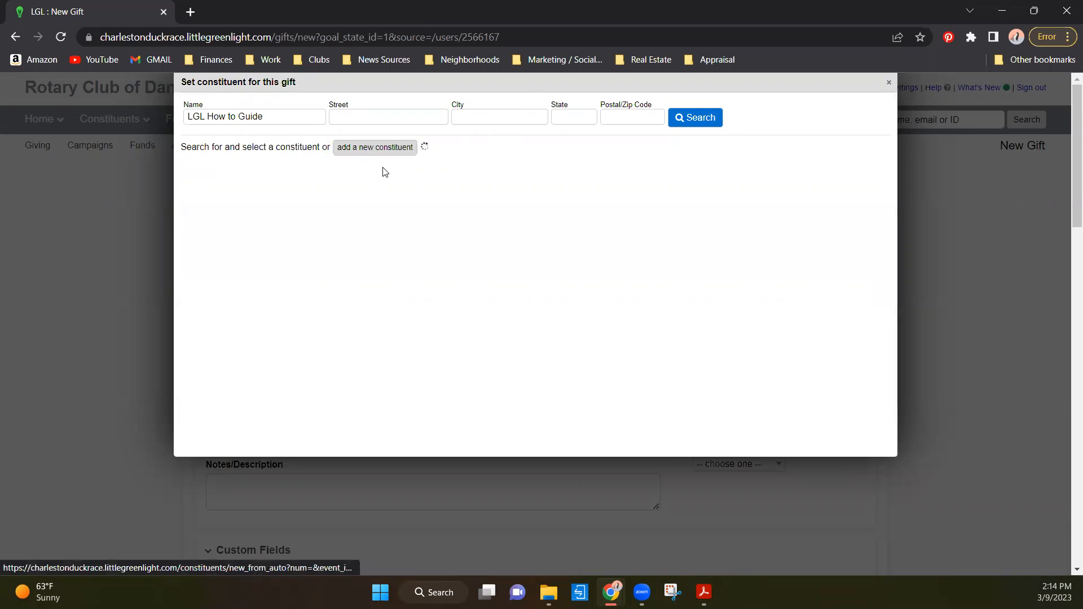
click(329, 249)
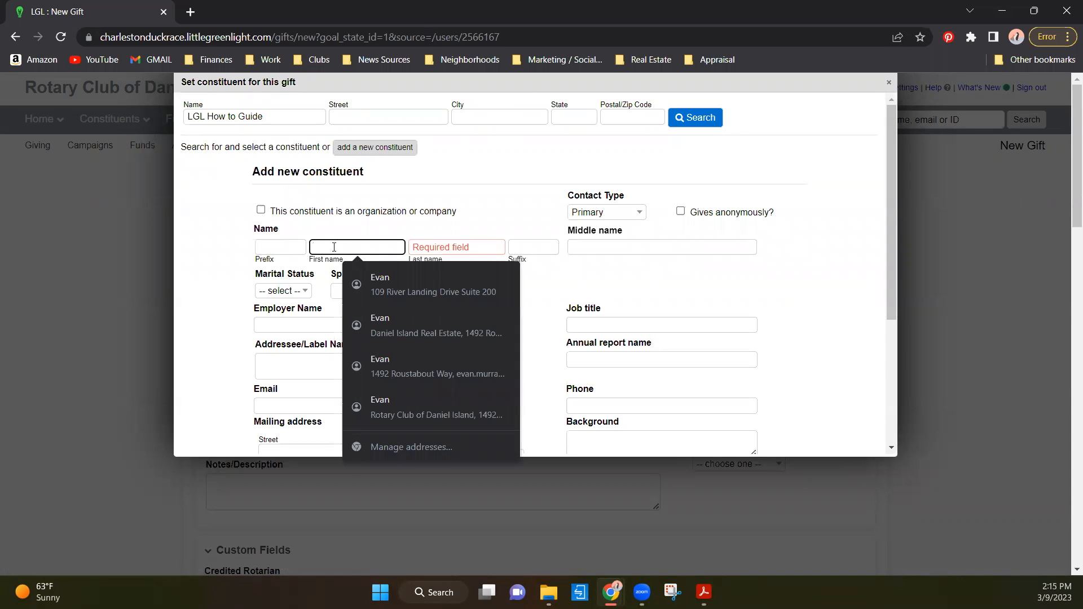
text(LGL H)
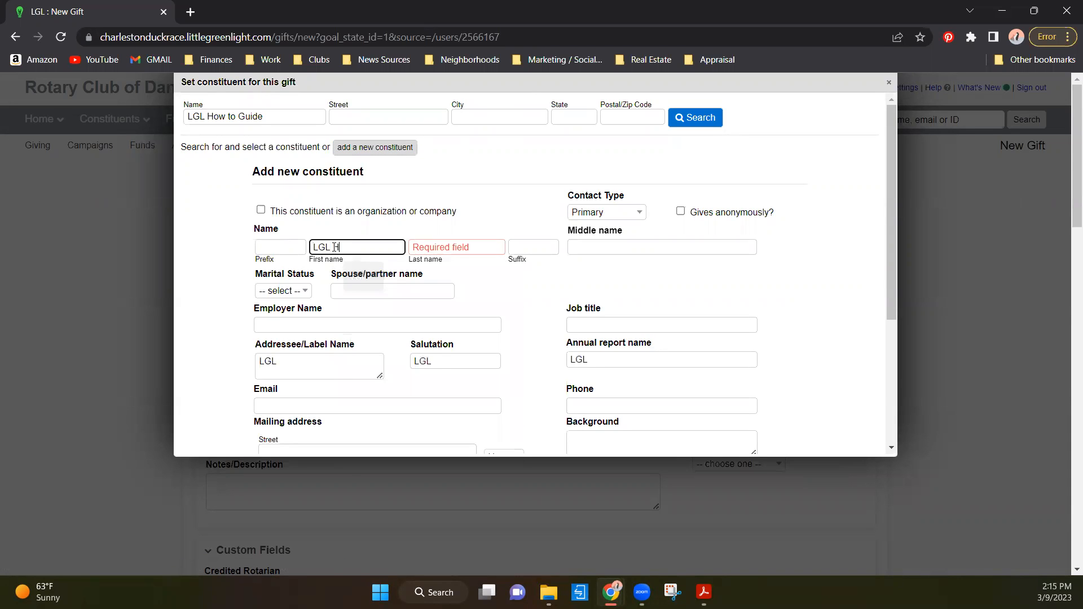
text(ow To)
key(Tab)
text(Guide)
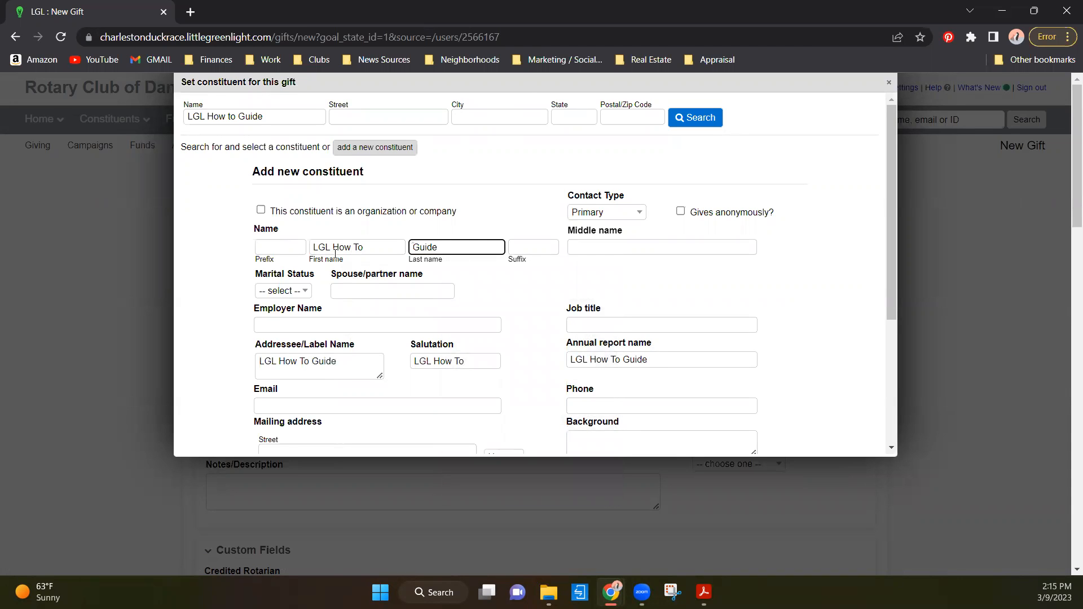
- Fill in the new constituent's email address from the donation form
scroll(279, 311, down, 3)
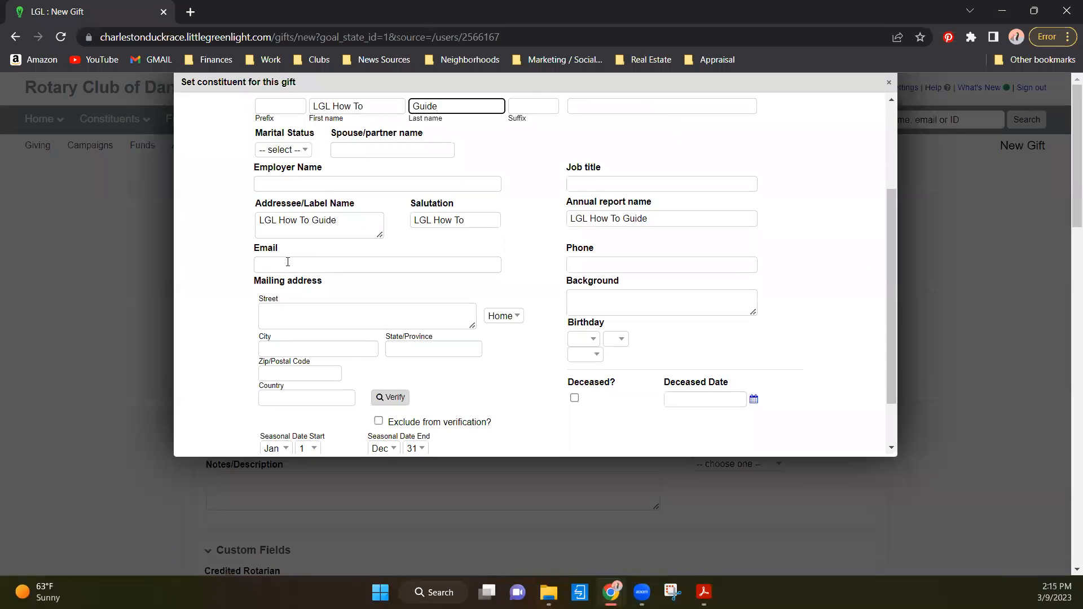
click(287, 261)
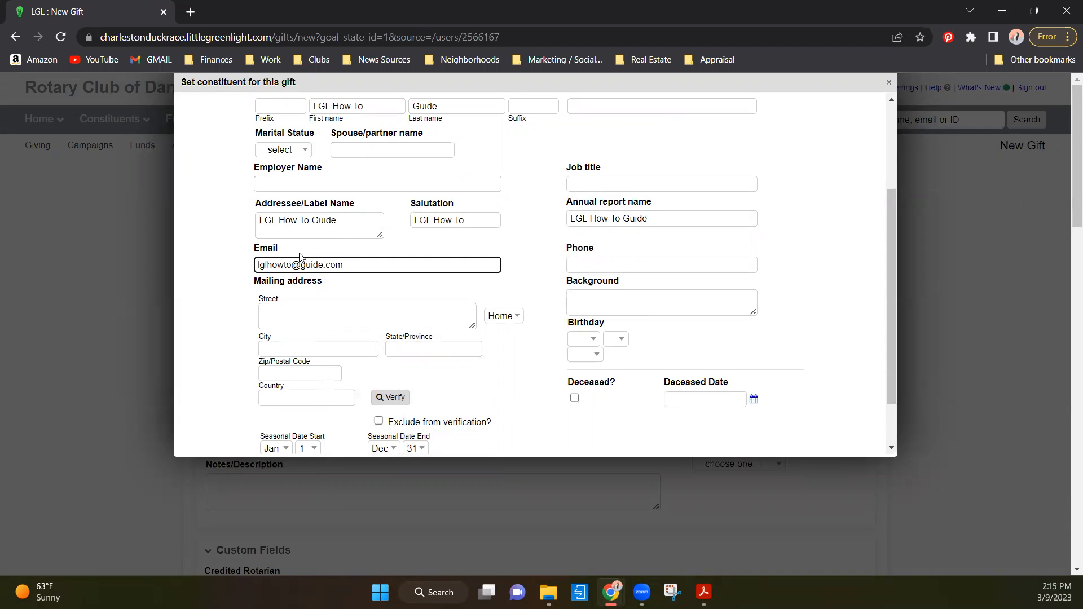
- Fill in the new constituent's phone number from the donation form
scroll(321, 261, down, 1)
scroll(226, 243, up, 3)
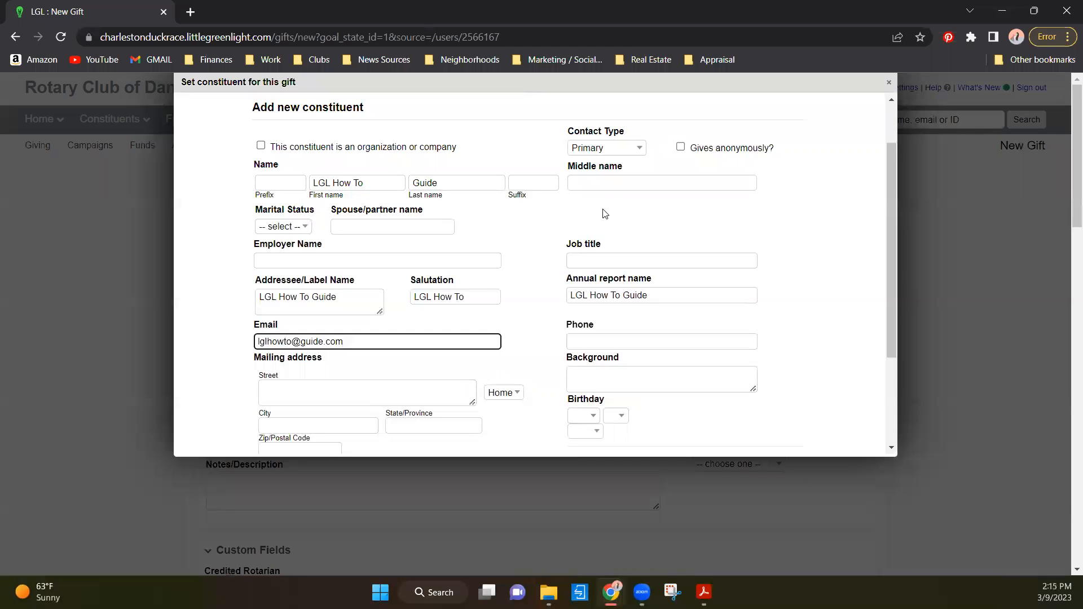
scroll(349, 310, down, 1)
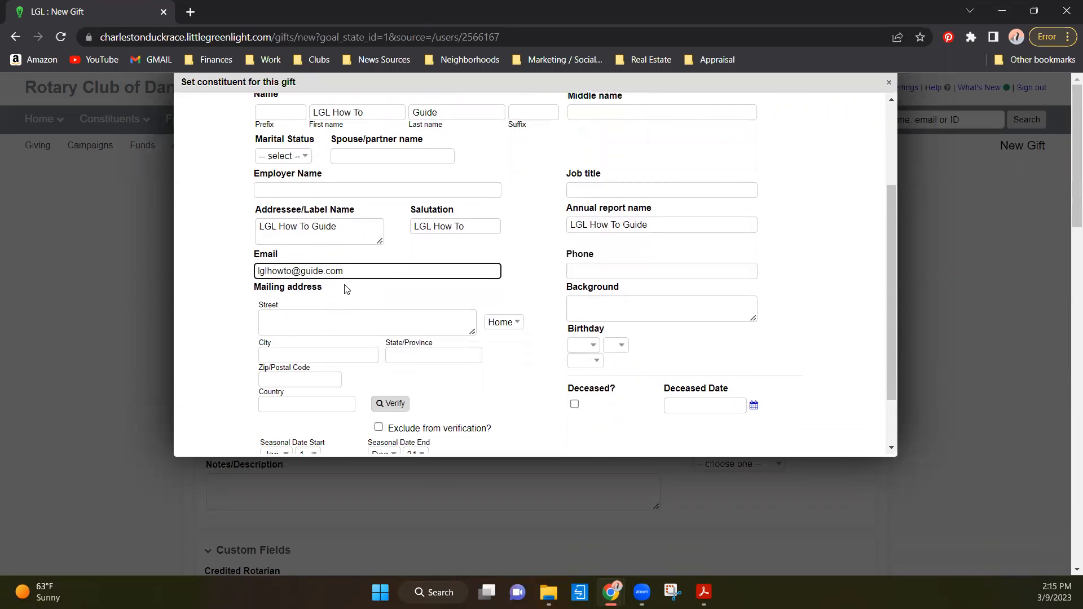
click(631, 271)
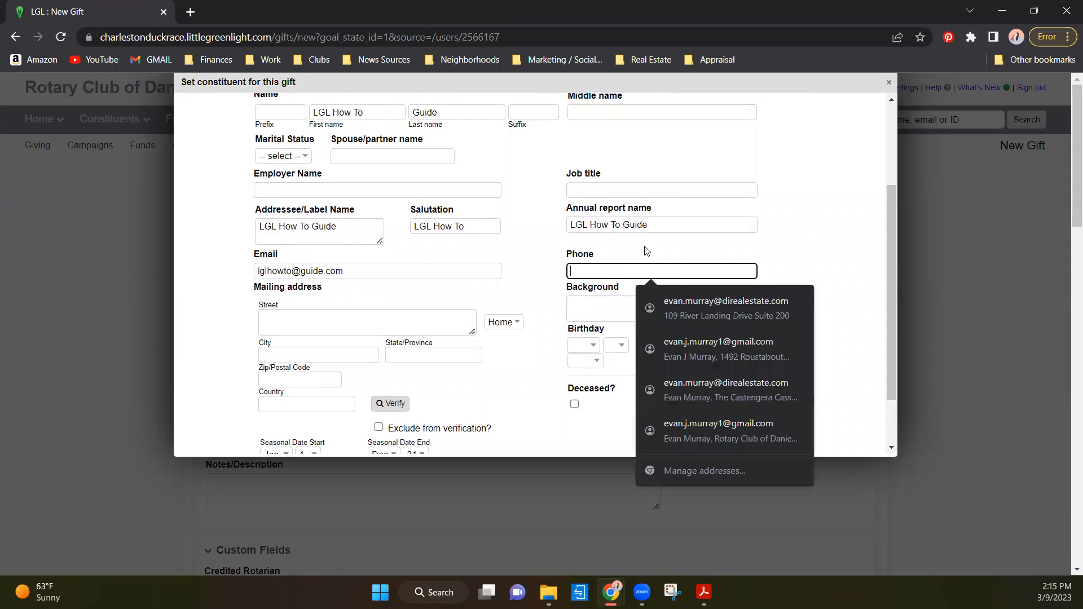
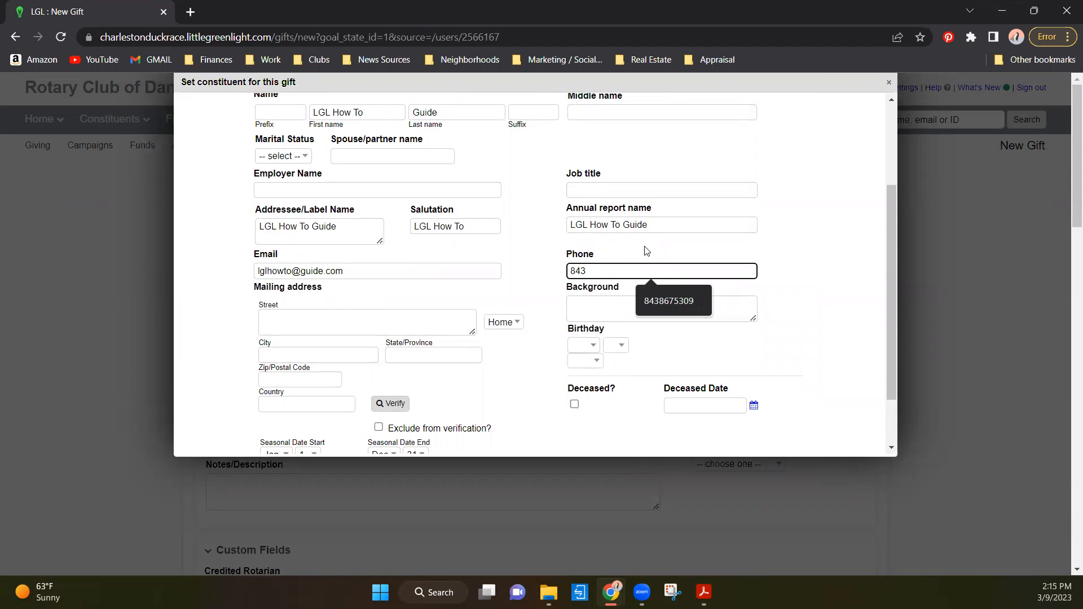
- Compare the entered contact details with the donation form PDF in Adobe Acrobat, and save the new constituent in Little Green Light
click(703, 592)
click(626, 524)
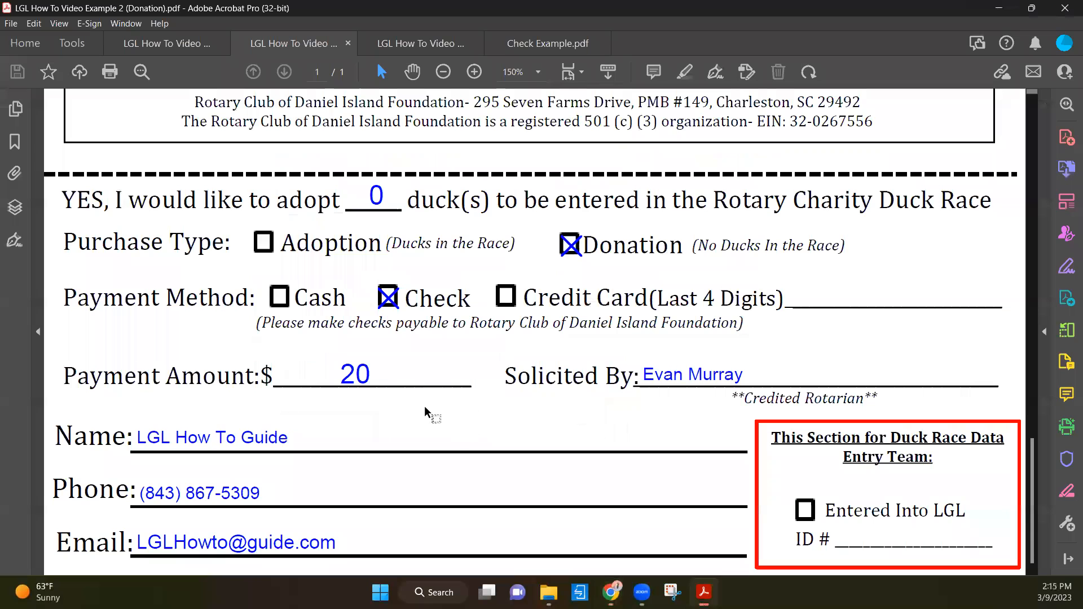
click(998, 9)
click(803, 341)
scroll(705, 350, up, 3)
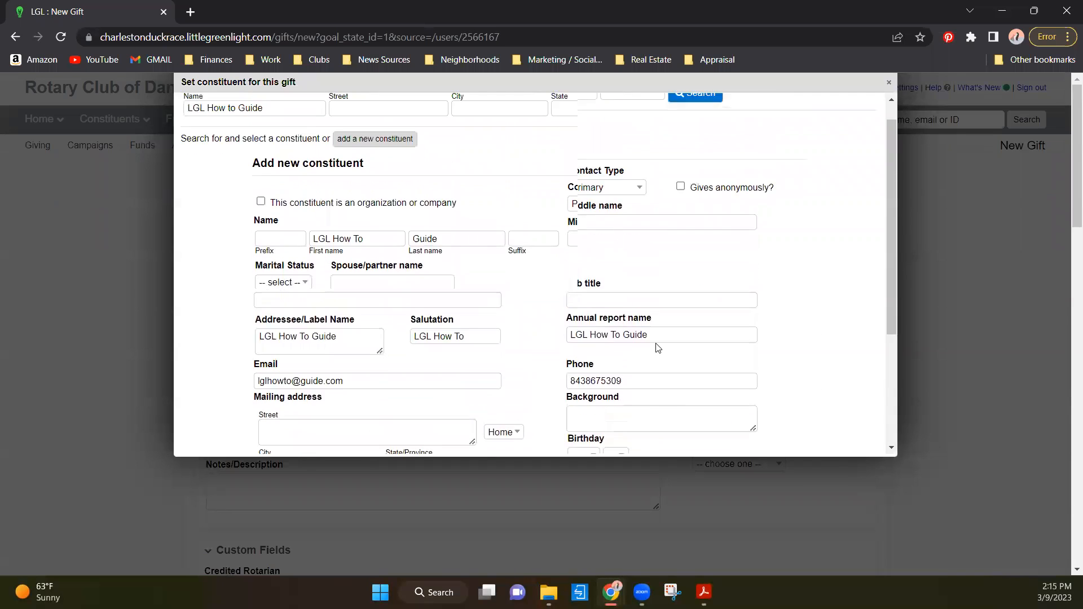
scroll(670, 217, down, 4)
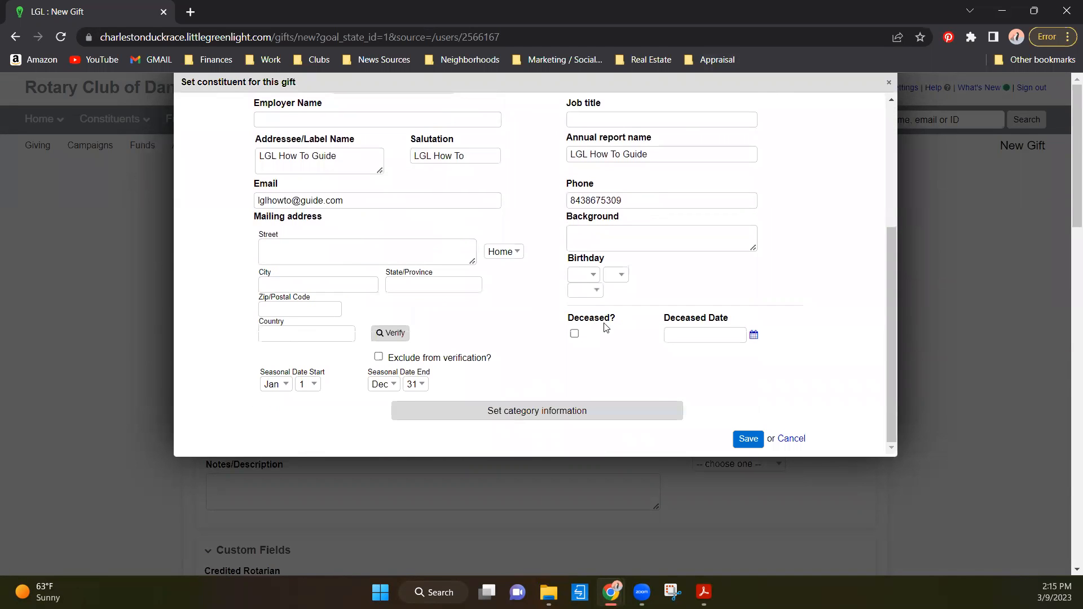
click(748, 438)
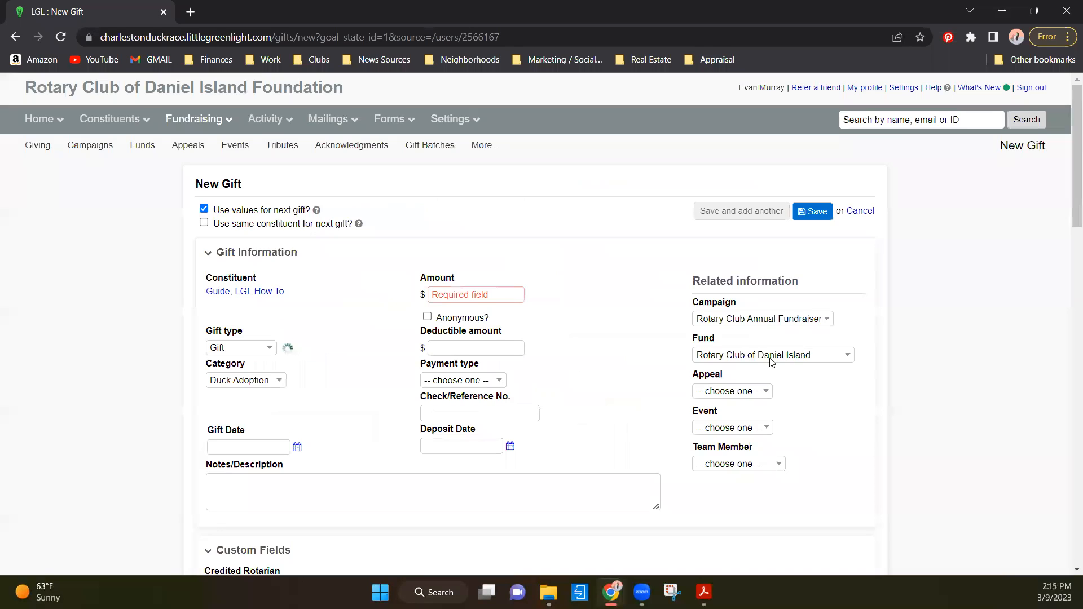
- Check the payment amount on the donation form PDF in Adobe Acrobat, and set the gift amount to 20 in Little Green Light
click(520, 290)
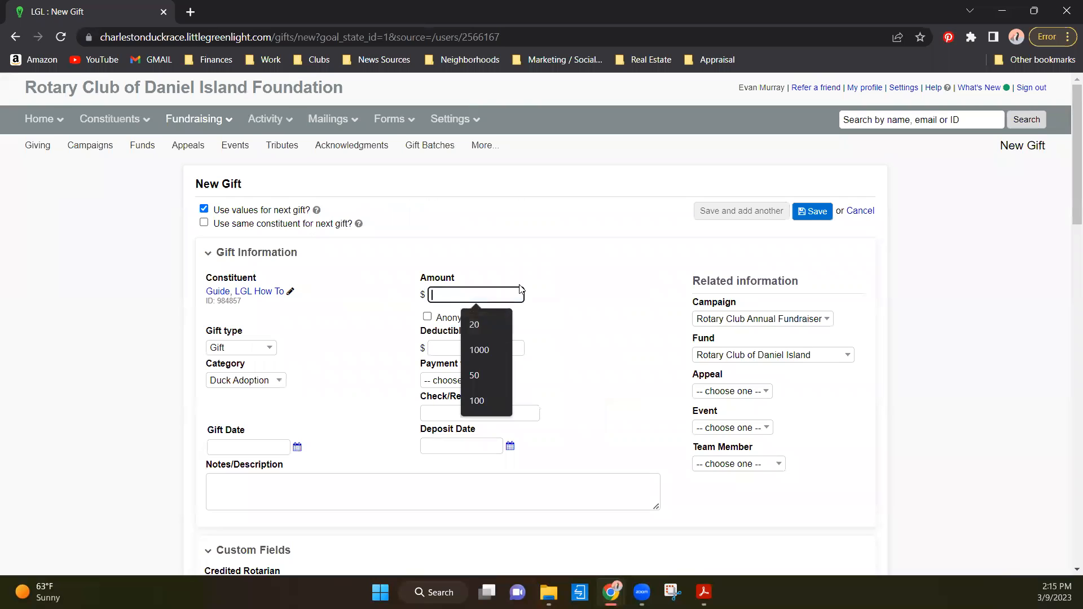
click(620, 290)
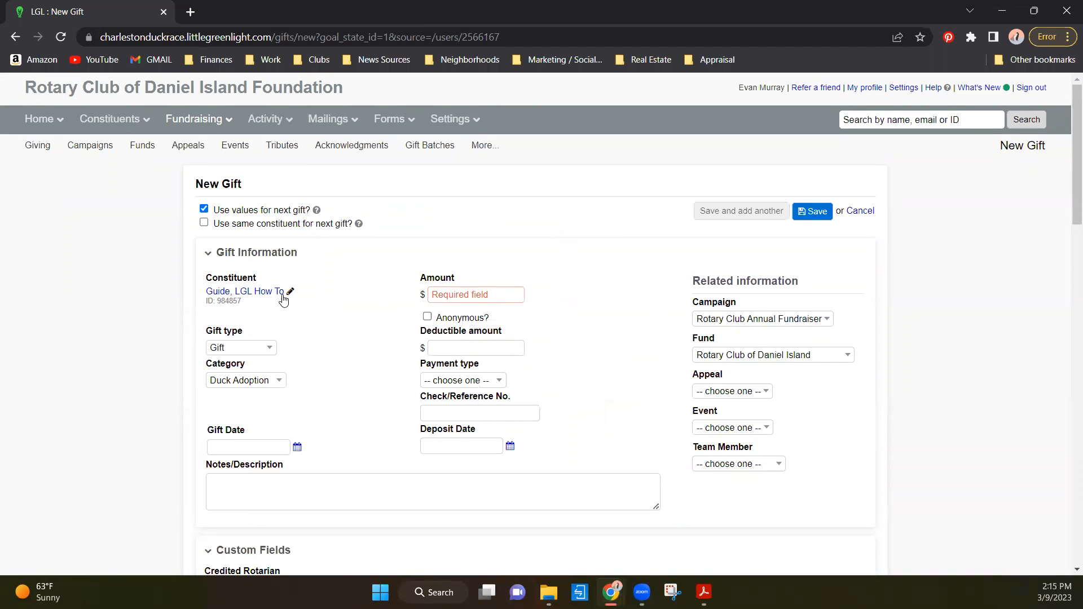
click(471, 296)
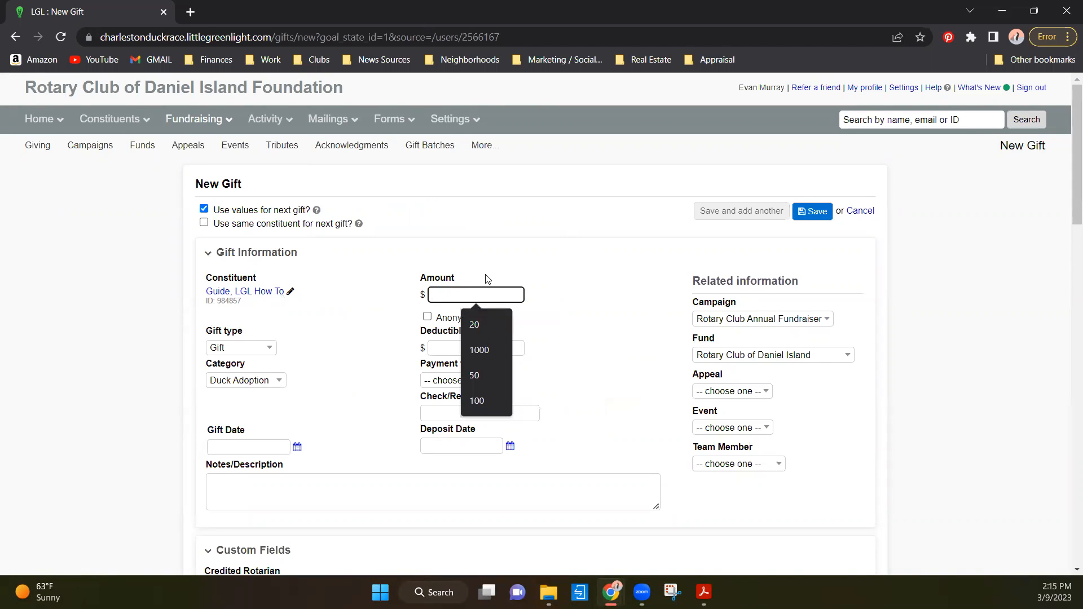
click(703, 592)
click(620, 519)
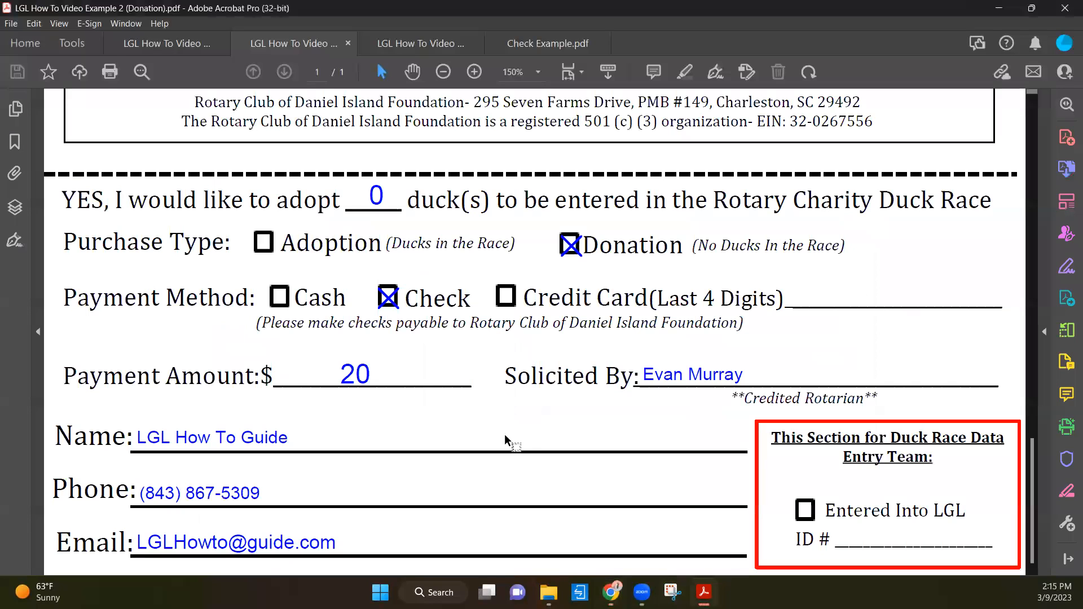
click(997, 9)
text(20)
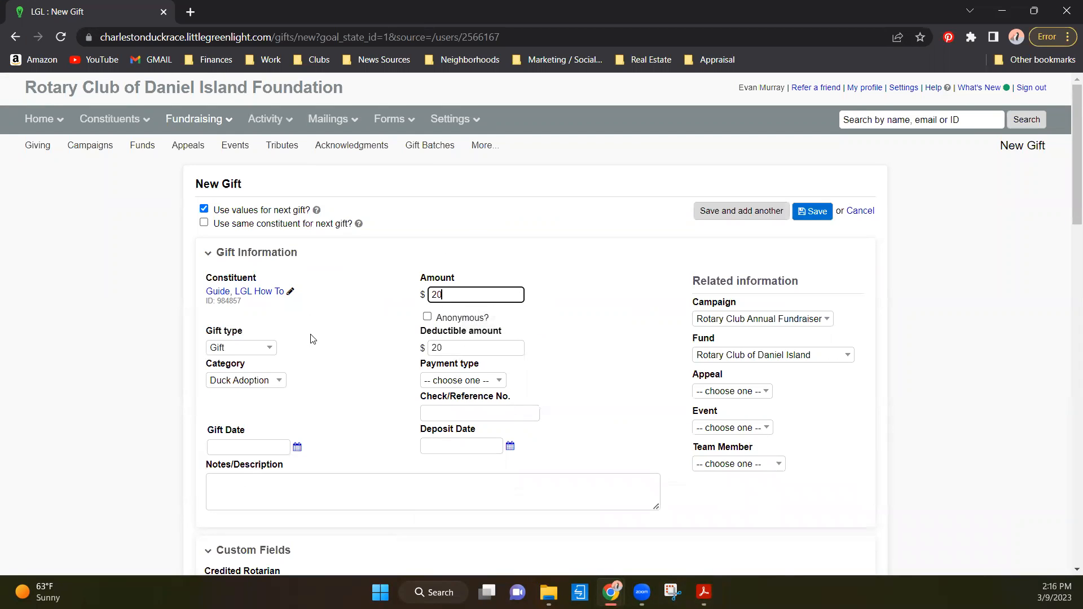
- Set the gift's category to Donation and its payment type to Check
click(248, 384)
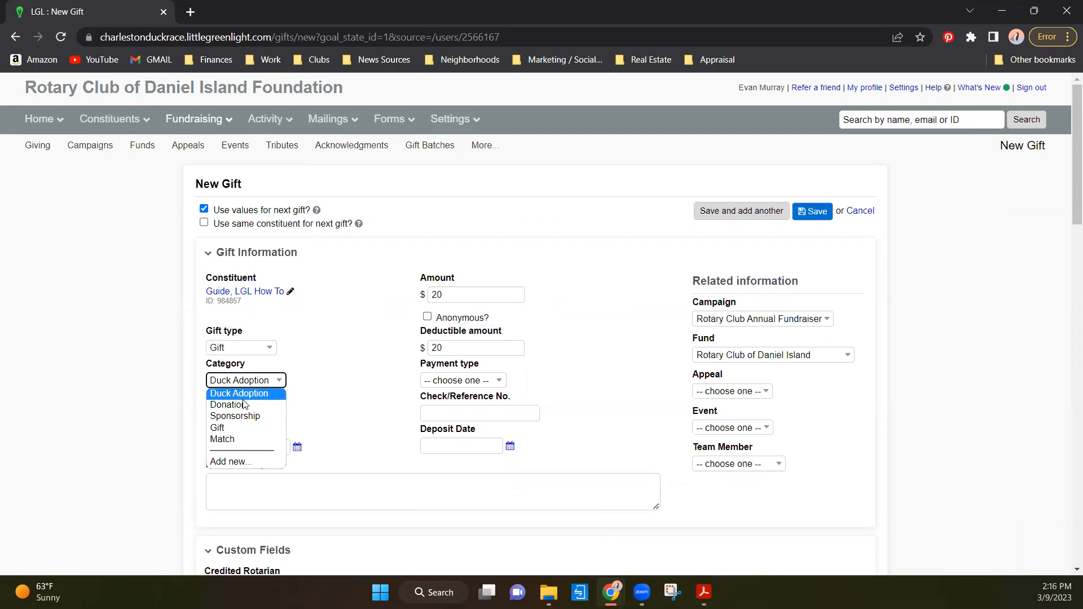
click(245, 403)
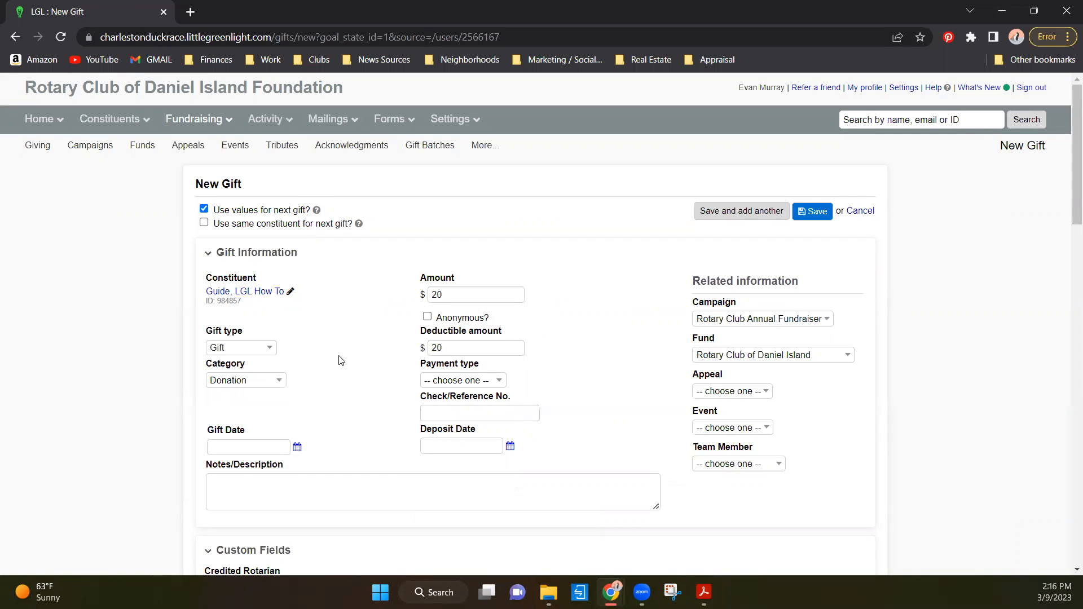
click(475, 381)
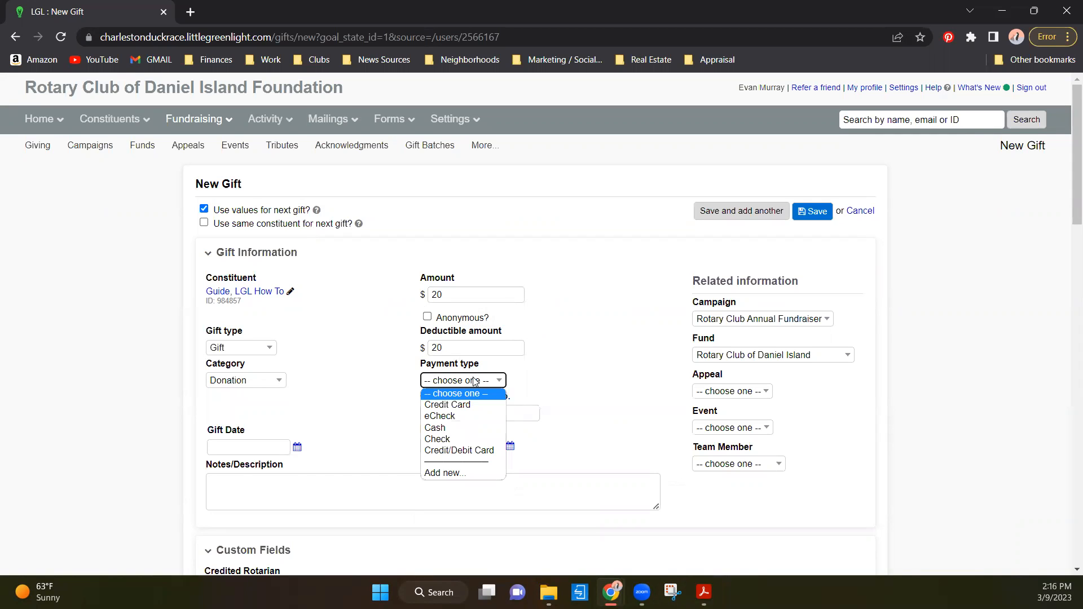
click(446, 438)
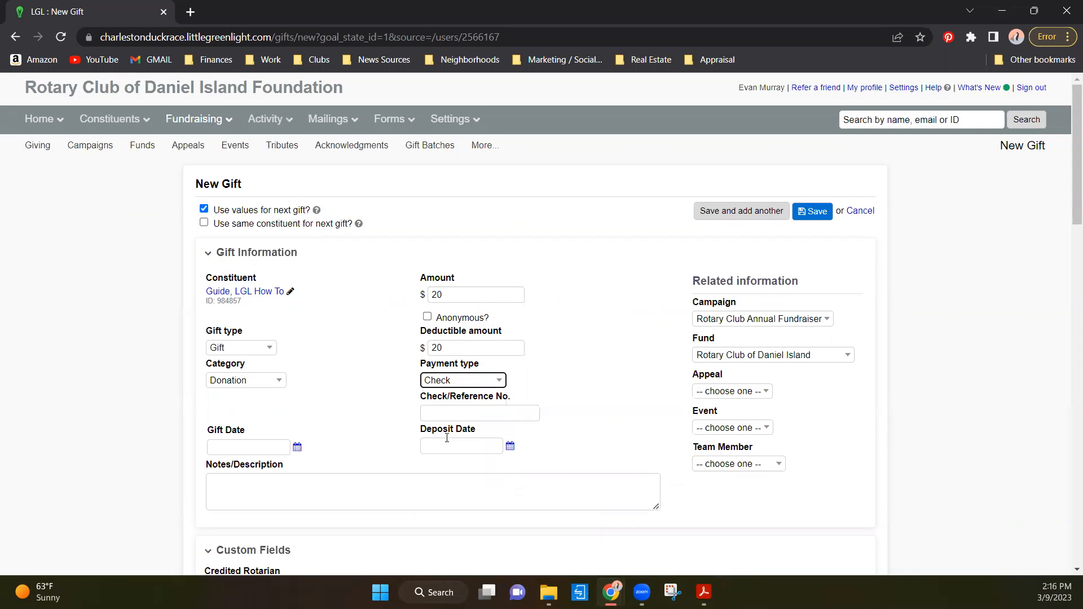
- Look up the check number in Check Example.pdf in Adobe Acrobat, and enter 1027 as the gift's check/reference number
click(463, 410)
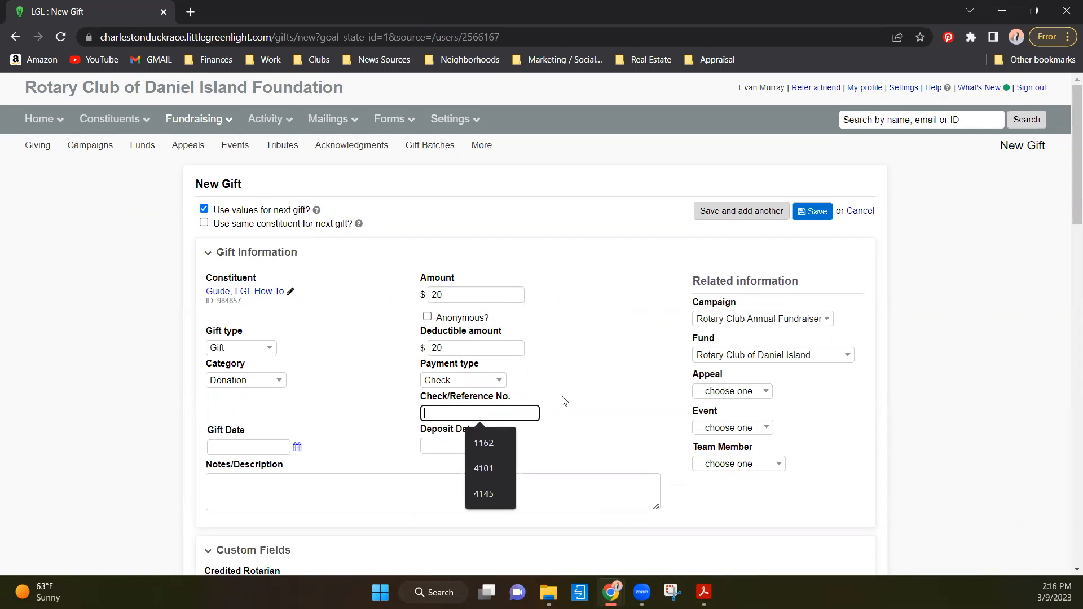
click(573, 443)
mouse_move(704, 592)
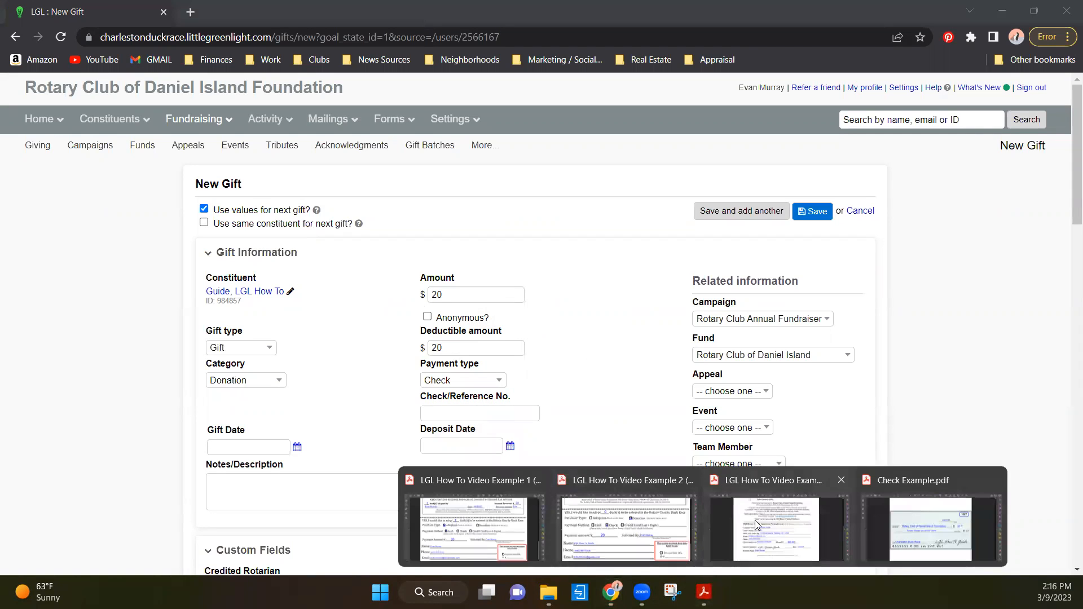
click(925, 528)
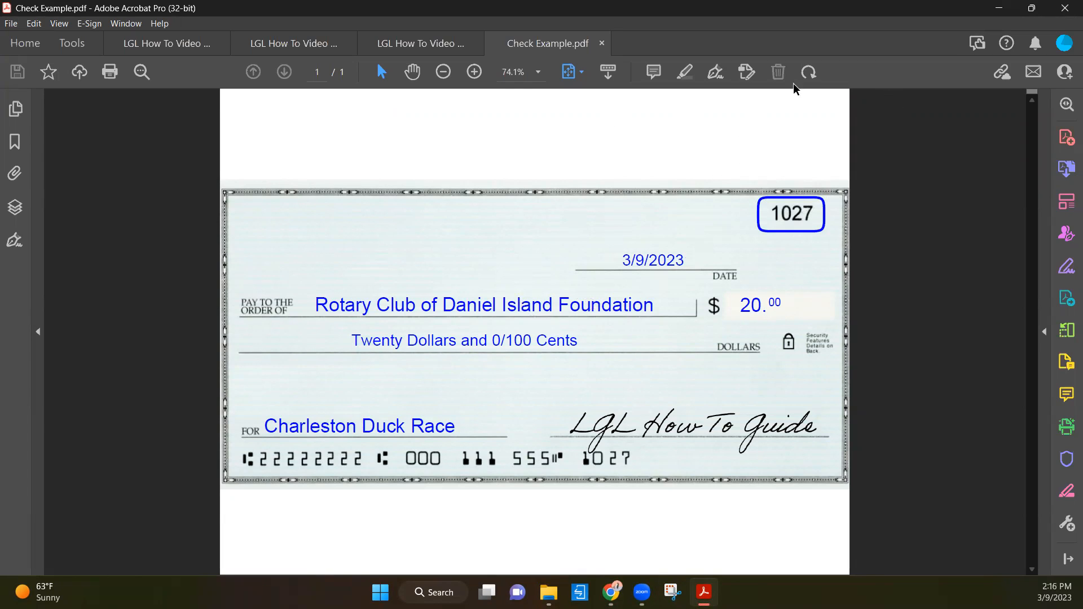
click(999, 8)
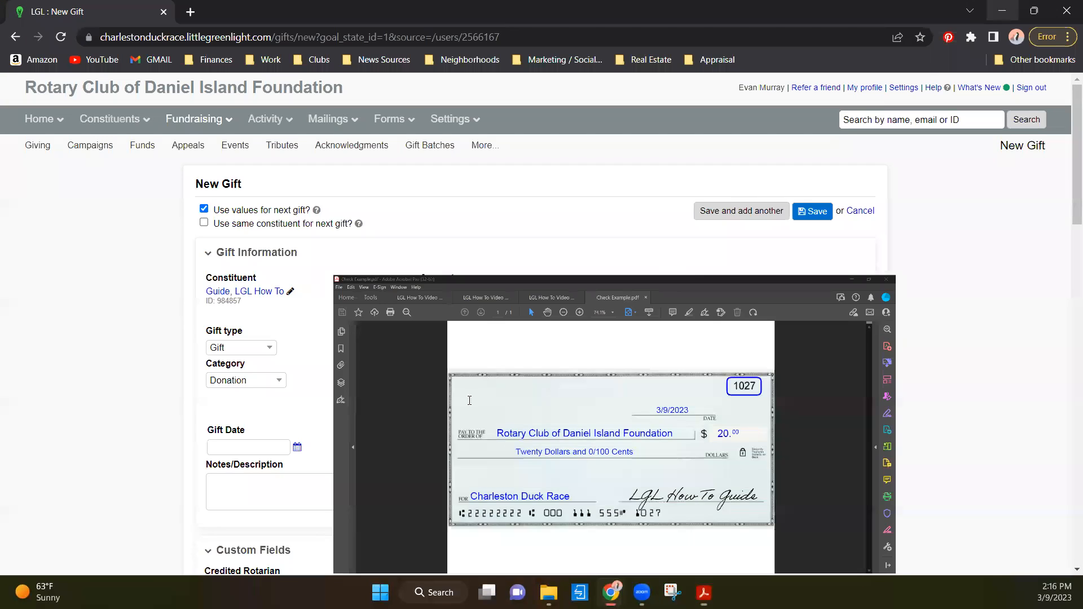
click(465, 411)
text(1027)
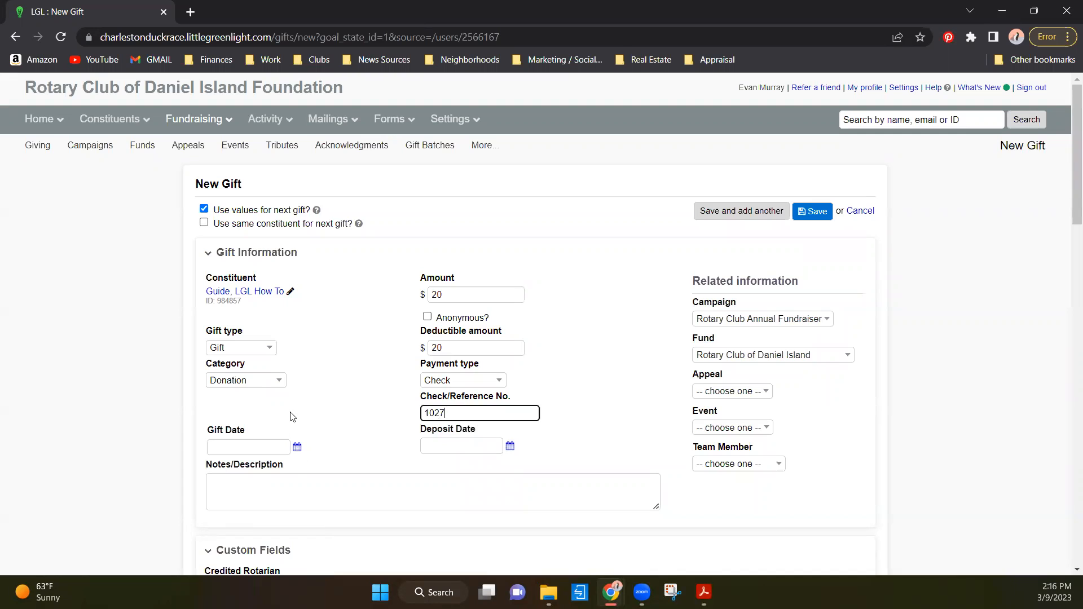
- Set the gift date and deposit date to 2023-03-09 and enter the note "LGL How to Guide"
click(297, 447)
click(296, 326)
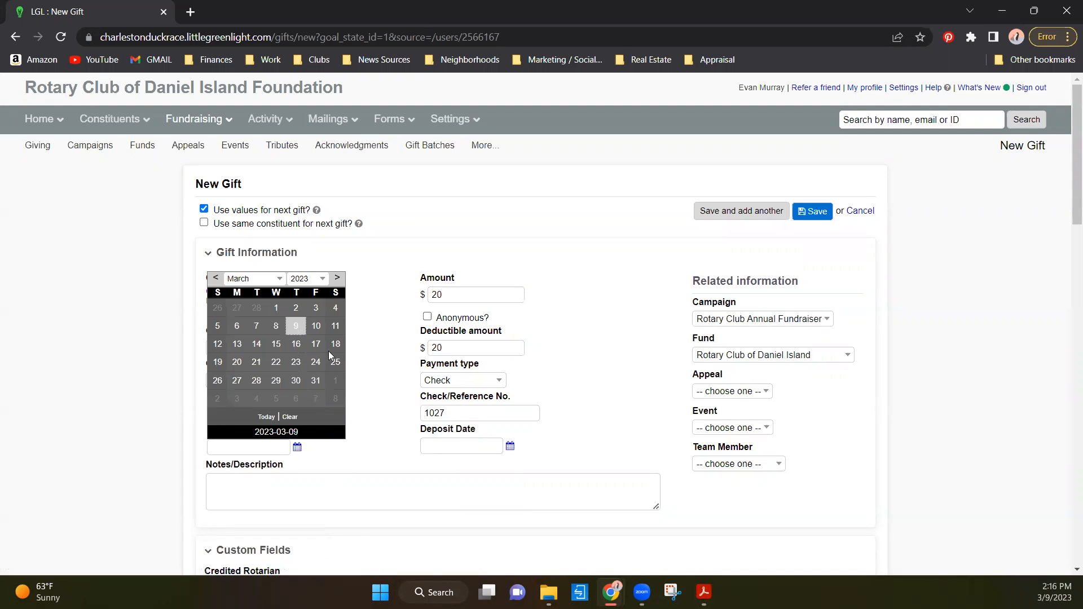
click(510, 446)
click(509, 324)
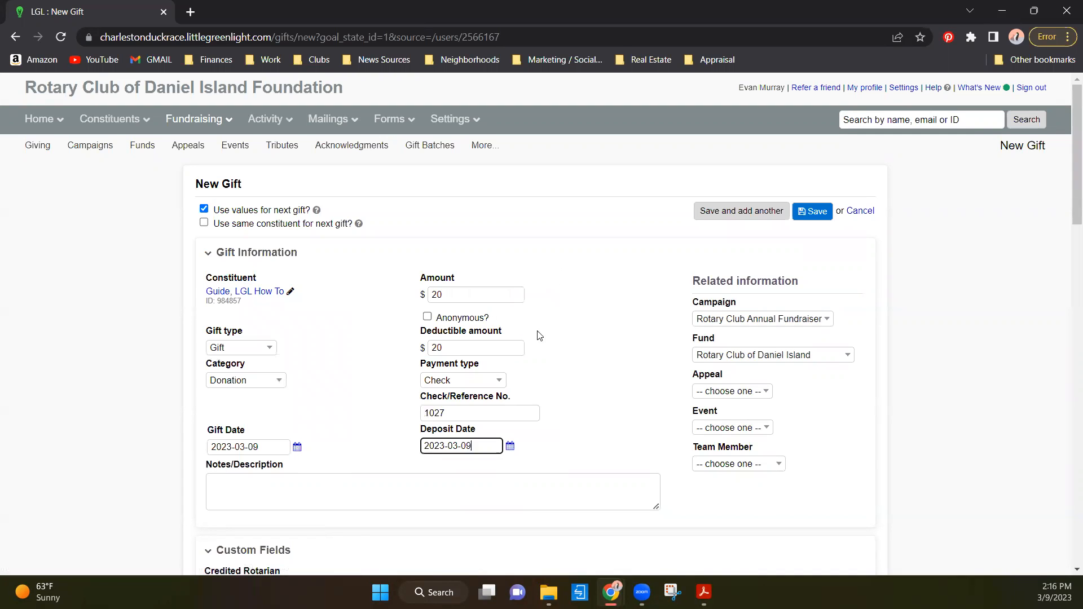
scroll(542, 438, down, 2)
click(306, 363)
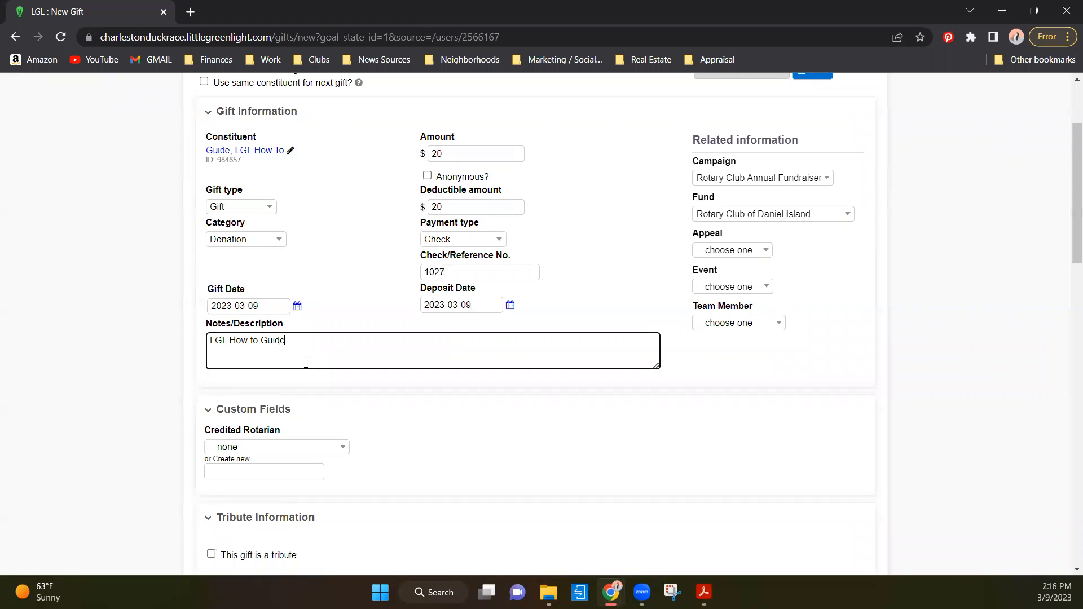
- Set the gift's appeal to 2023 and choose the soliciting Rotarian from the form as team member
click(751, 250)
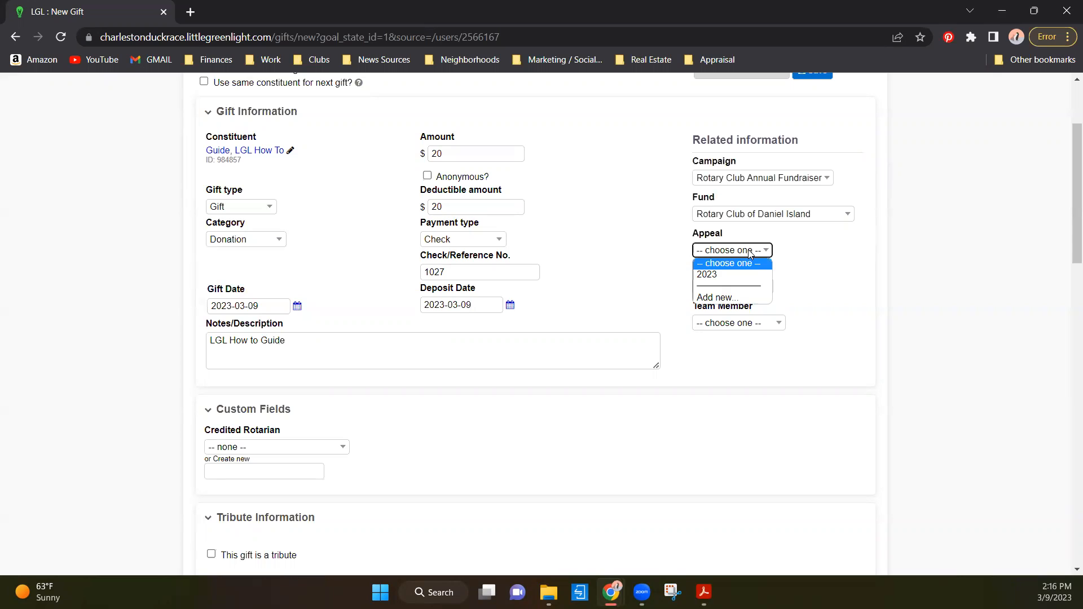
click(734, 274)
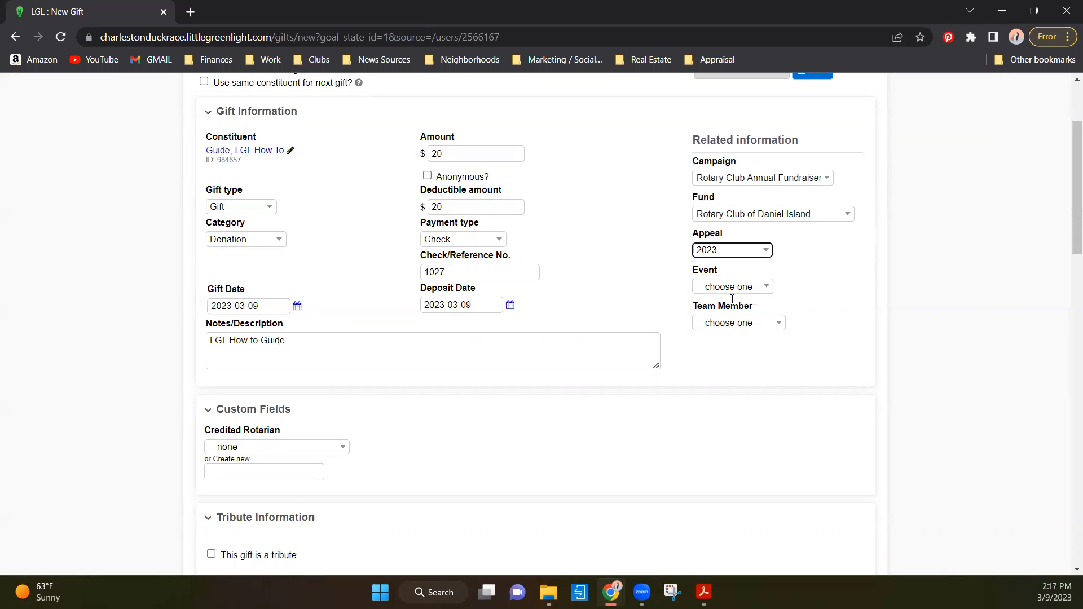
click(737, 324)
scroll(738, 389, down, 2)
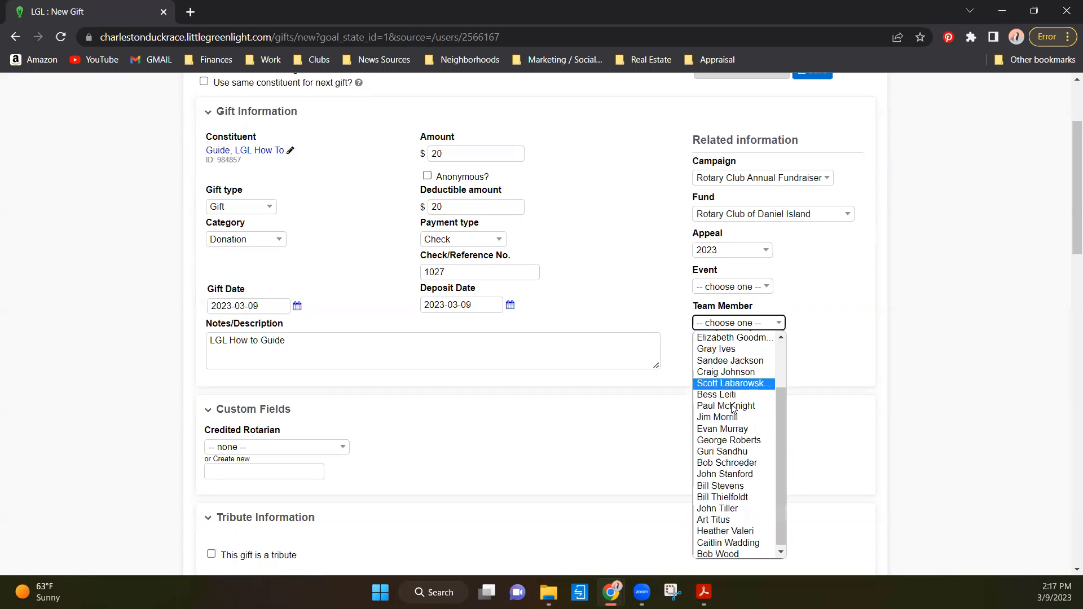
click(733, 427)
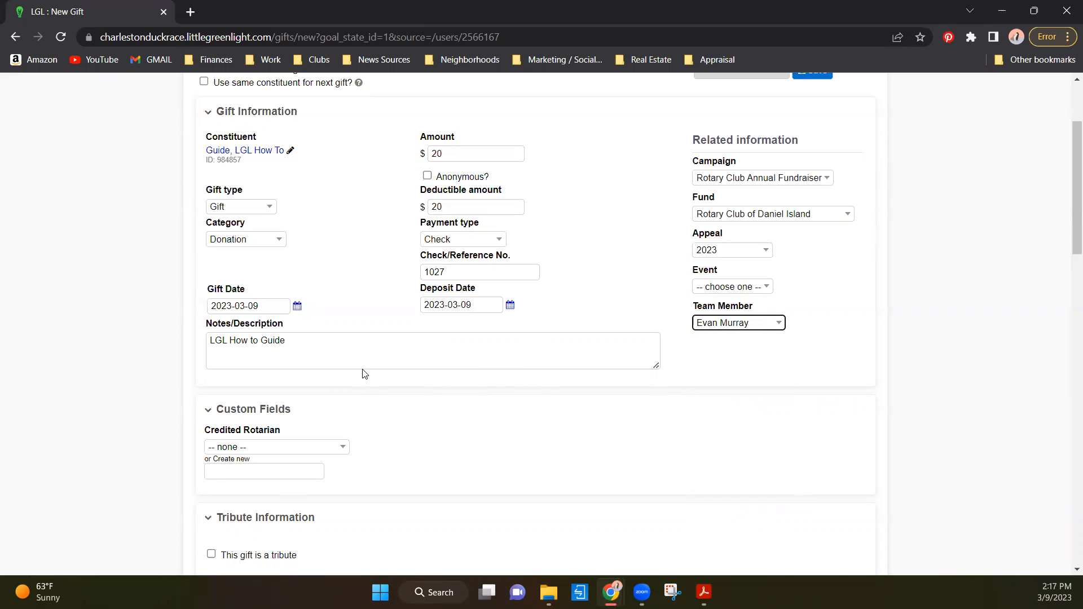
- Choose the solicitor named on the donation form as the gift's Credited Rotarian
click(278, 447)
scroll(268, 367, down, 10)
scroll(268, 365, down, 10)
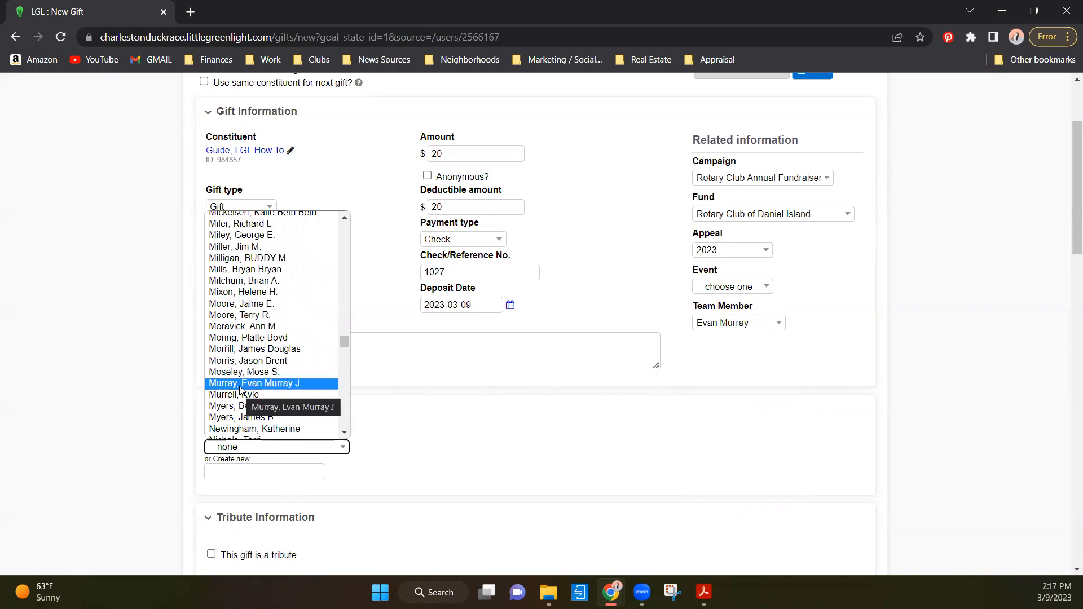
click(240, 383)
scroll(449, 375, up, 3)
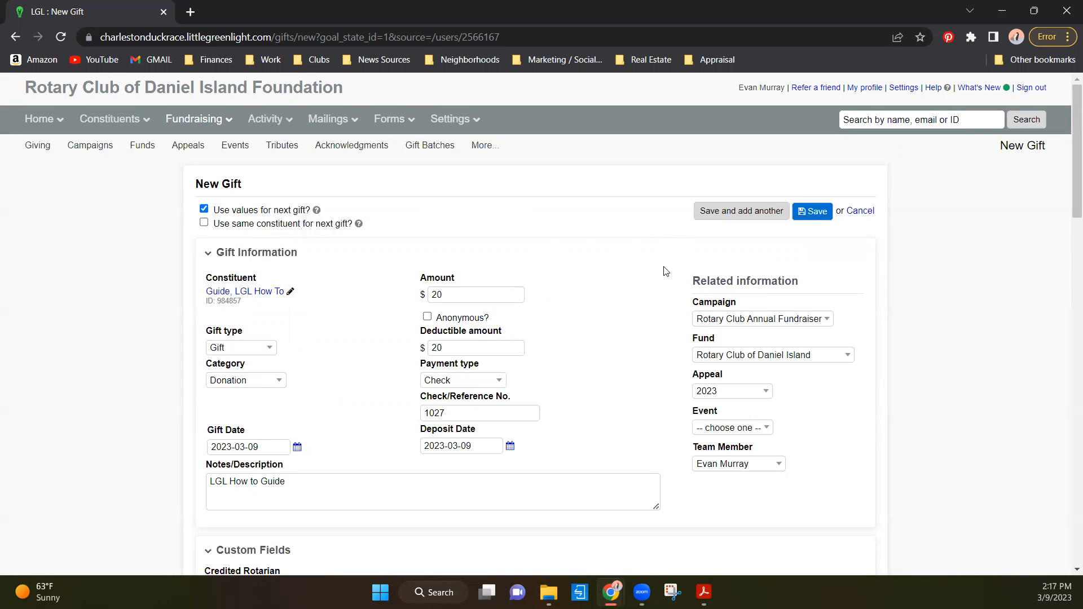
- Cancel the donation gift entry and start another new gift from the dashboard
click(860, 216)
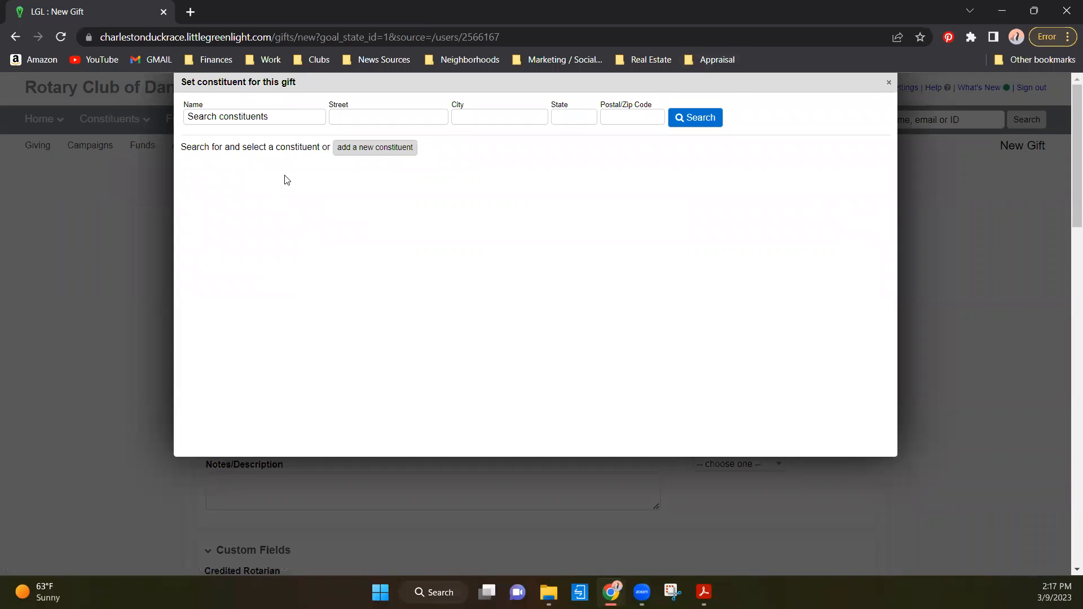
click(931, 217)
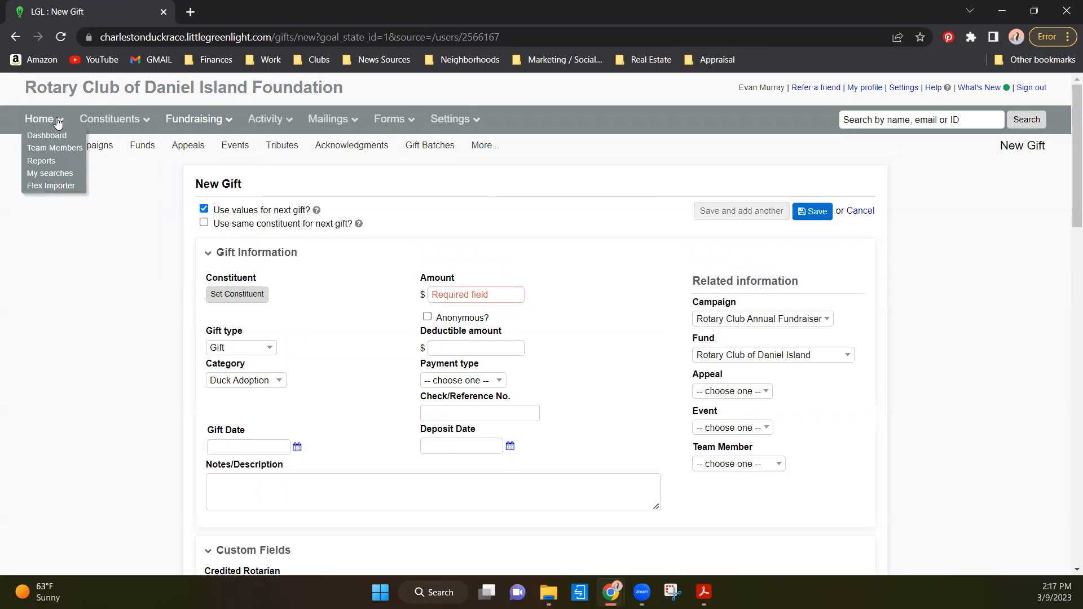
click(45, 135)
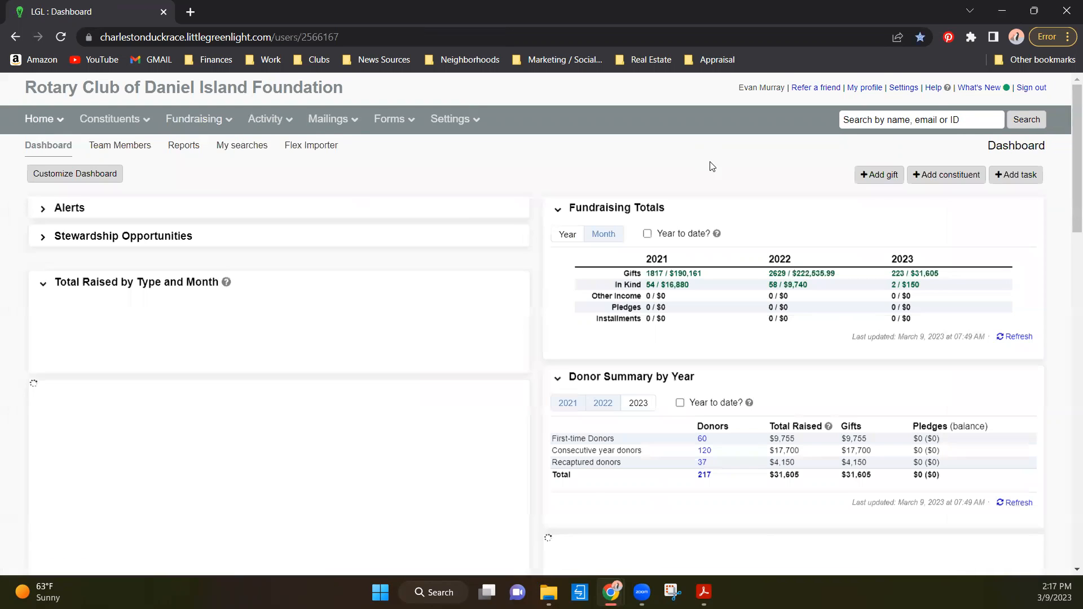
click(869, 182)
click(860, 208)
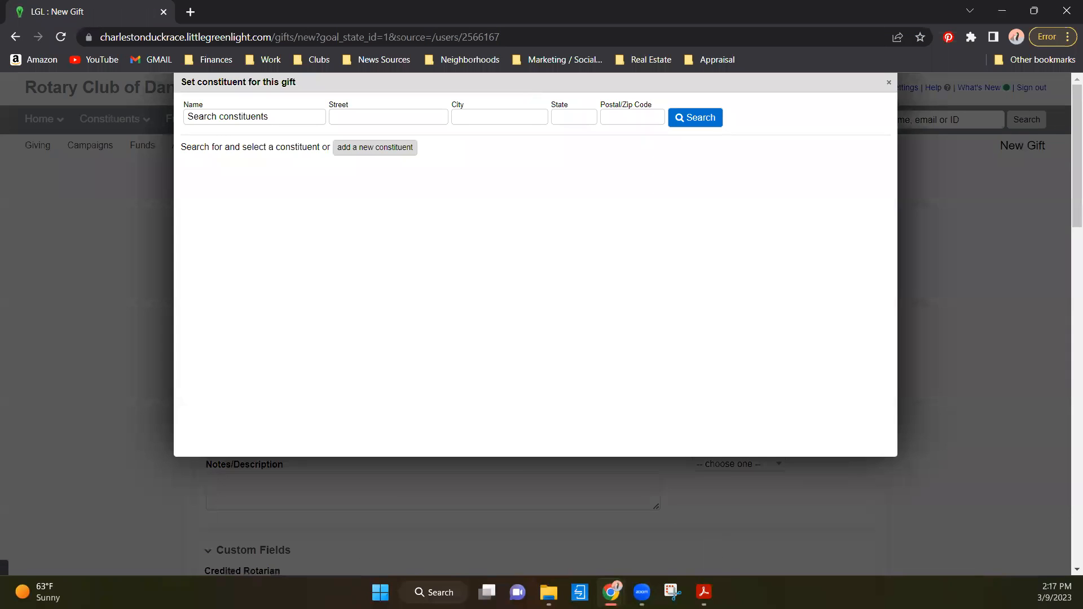
mouse_move(719, 590)
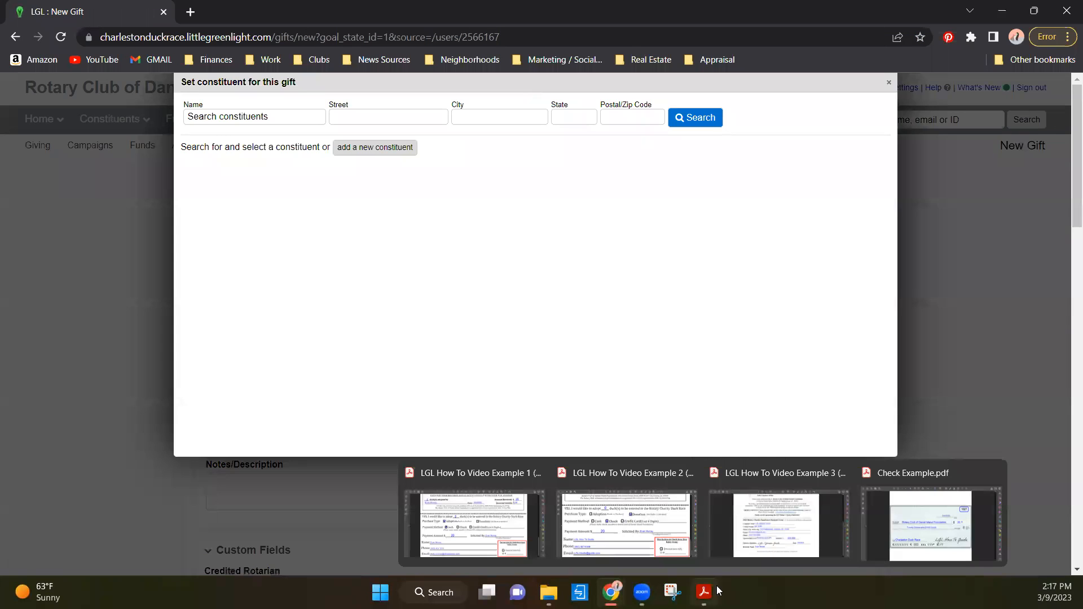
- Switch to the Example 3 (Sponsorship) PDF in Acrobat and review its date, sponsor name and checked sponsorship level
click(777, 524)
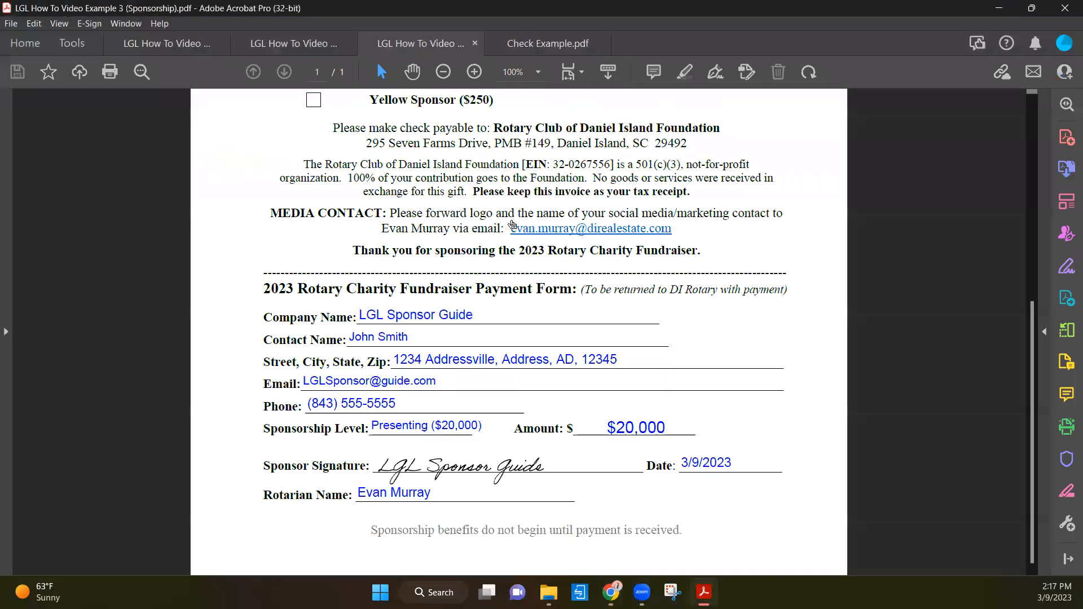
scroll(431, 251, down, 2)
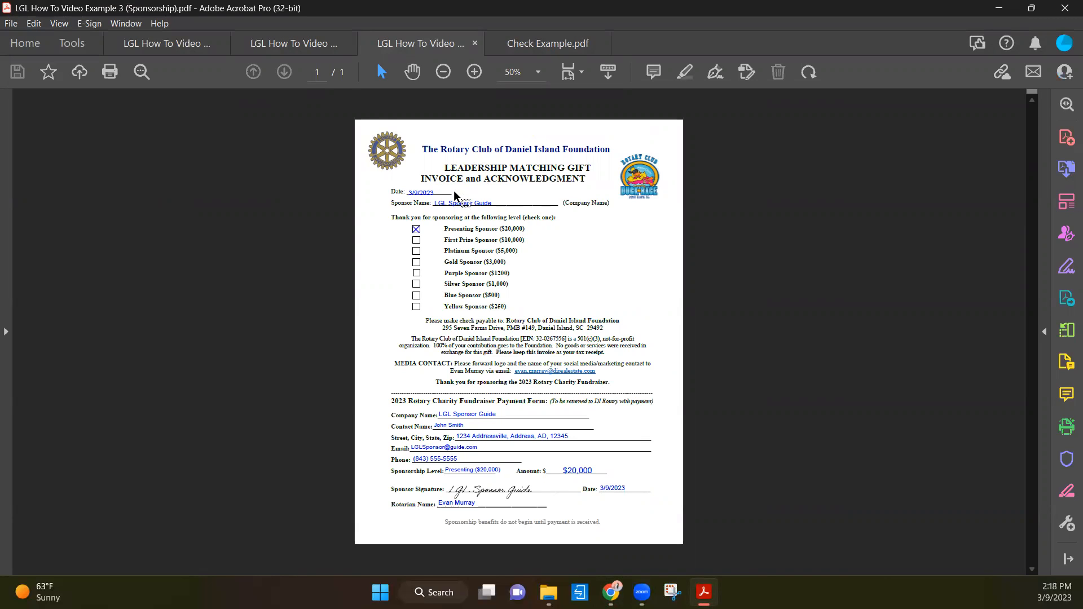
key(ctrl+equal)
key(ctrl+equal)
key(ctrl+equal)
key(ctrl+equal)
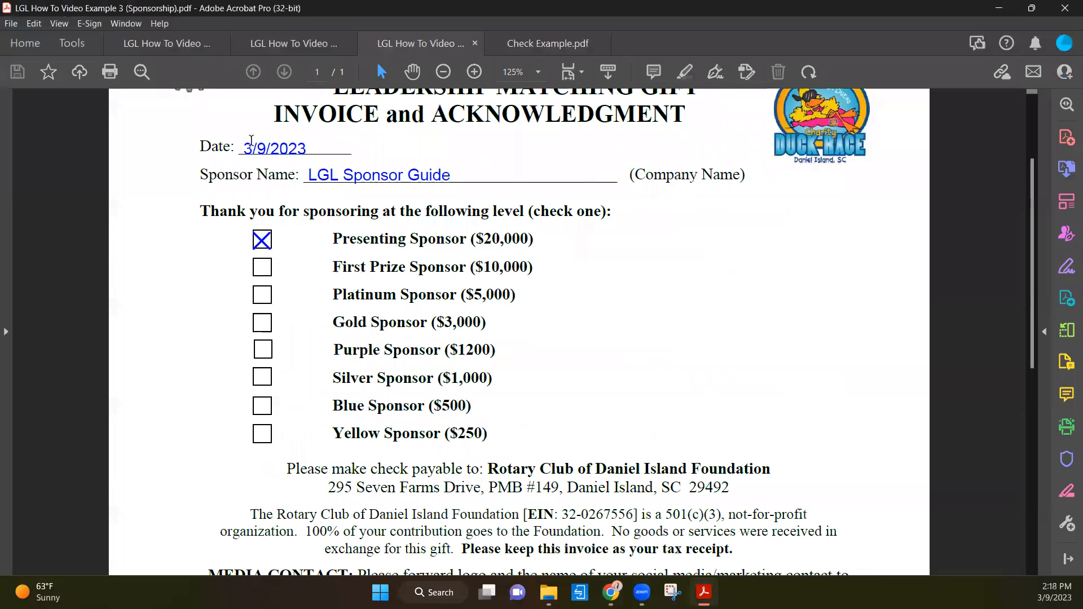
triple_click(279, 148)
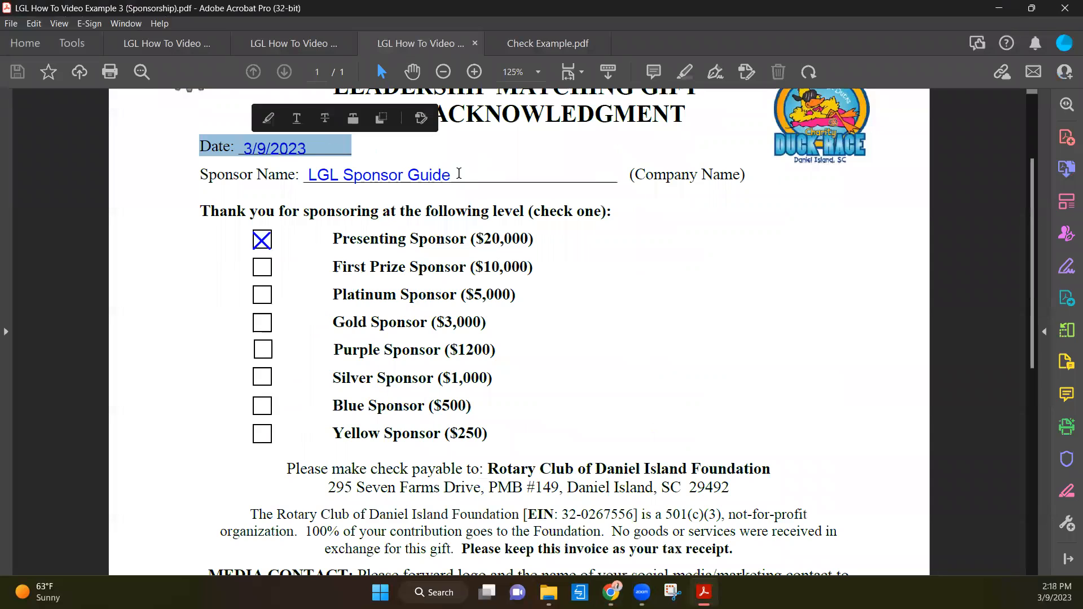
triple_click(429, 179)
click(508, 205)
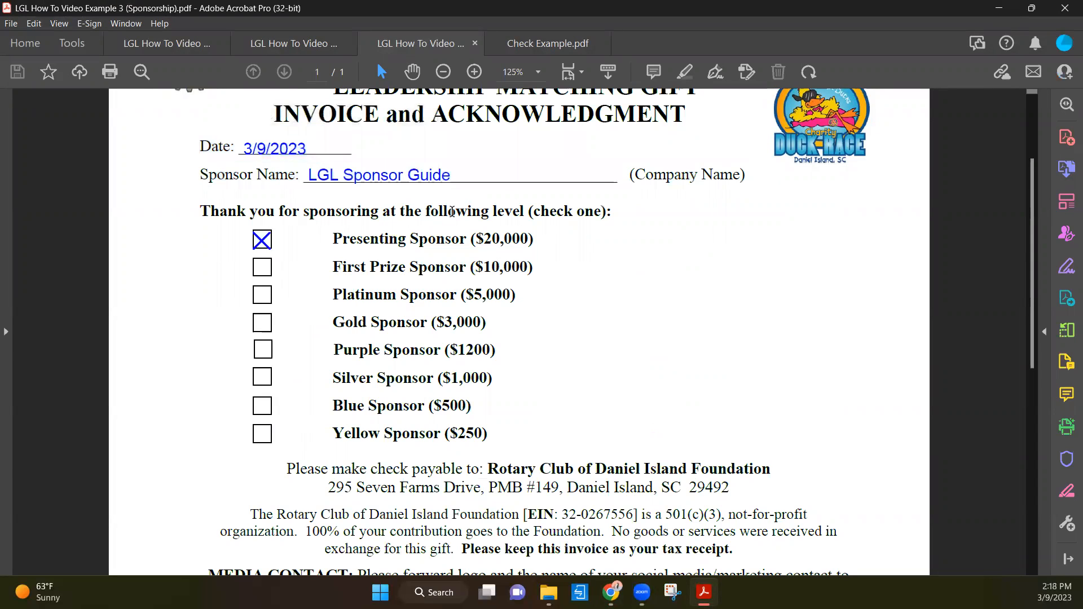
scroll(451, 211, down, 1)
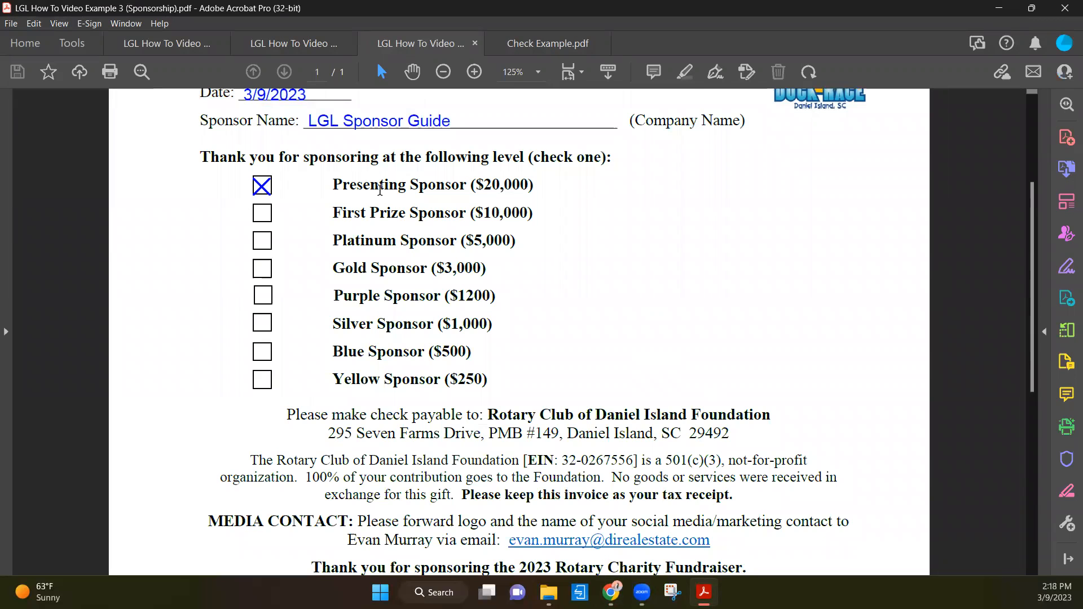
triple_click(380, 186)
drag(445, 243, 438, 239)
- Review the payment form section of the sponsorship PDF for contact details, amount, date and Rotarian name
scroll(443, 225, down, 1)
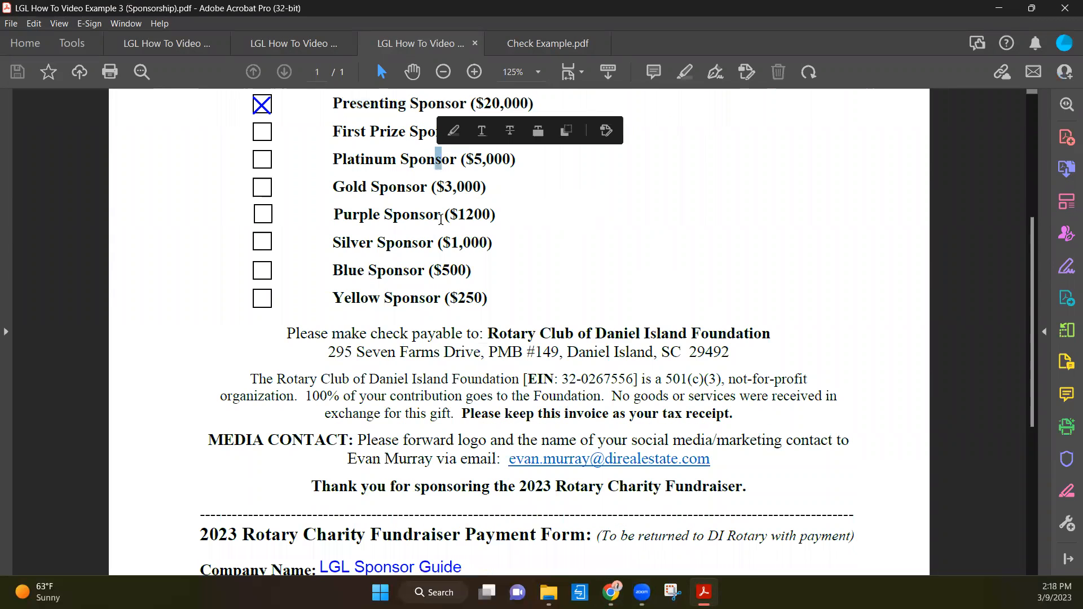
scroll(312, 314, down, 5)
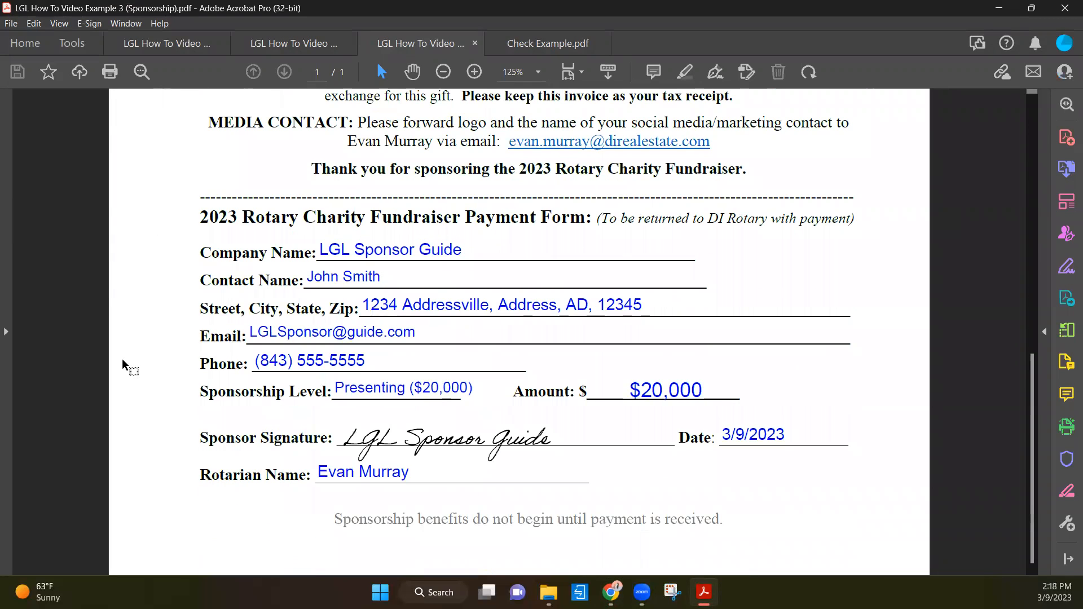
click(798, 421)
triple_click(673, 393)
click(656, 442)
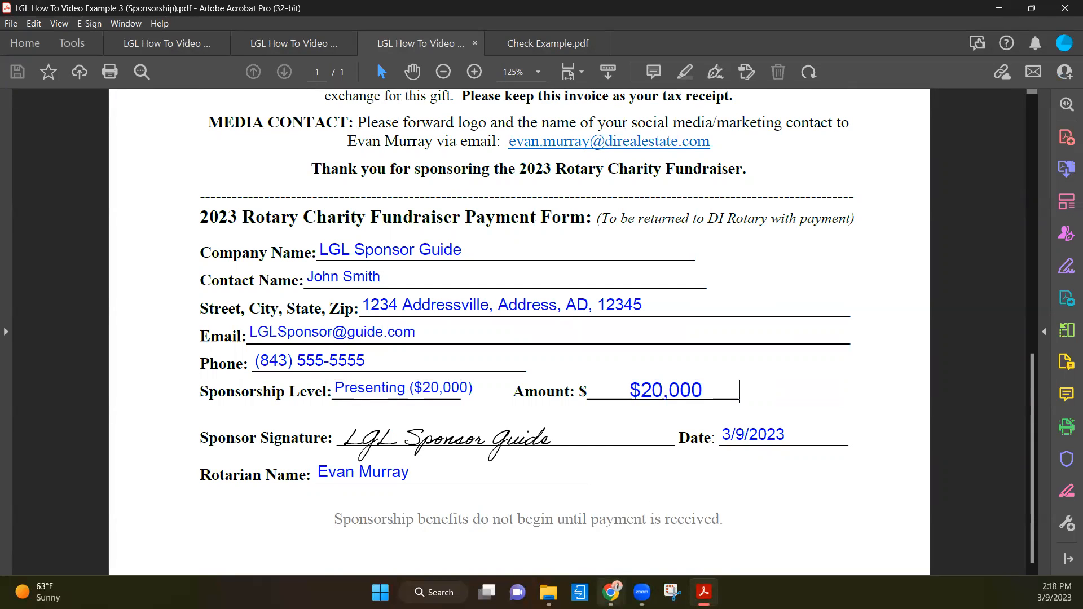
- Switch back to the new gift in Chrome and search constituents for "LGL Sponsor Guide"
mouse_move(611, 593)
click(679, 550)
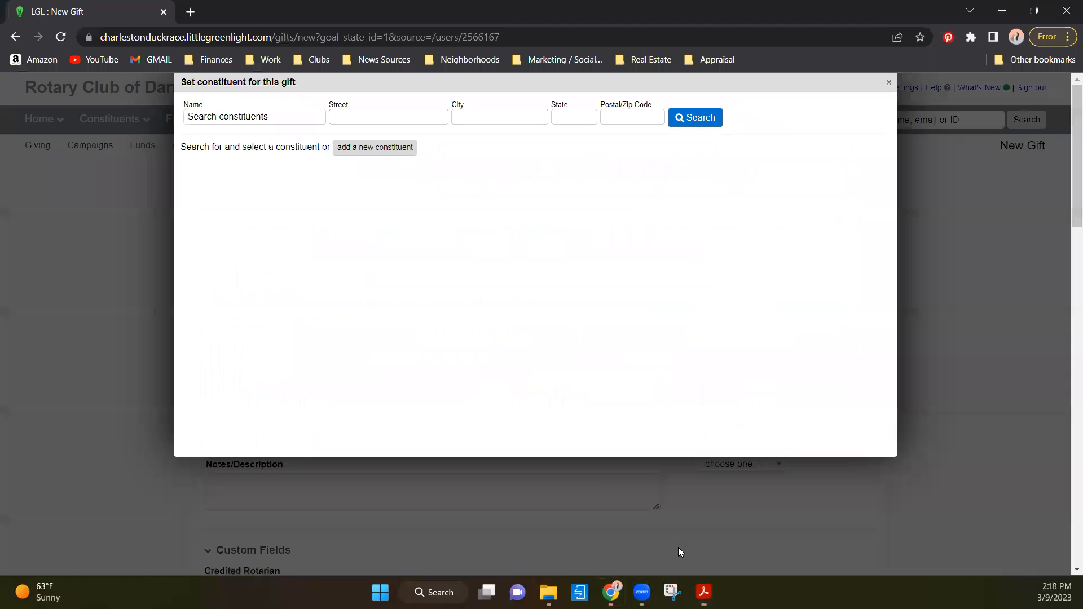
click(220, 116)
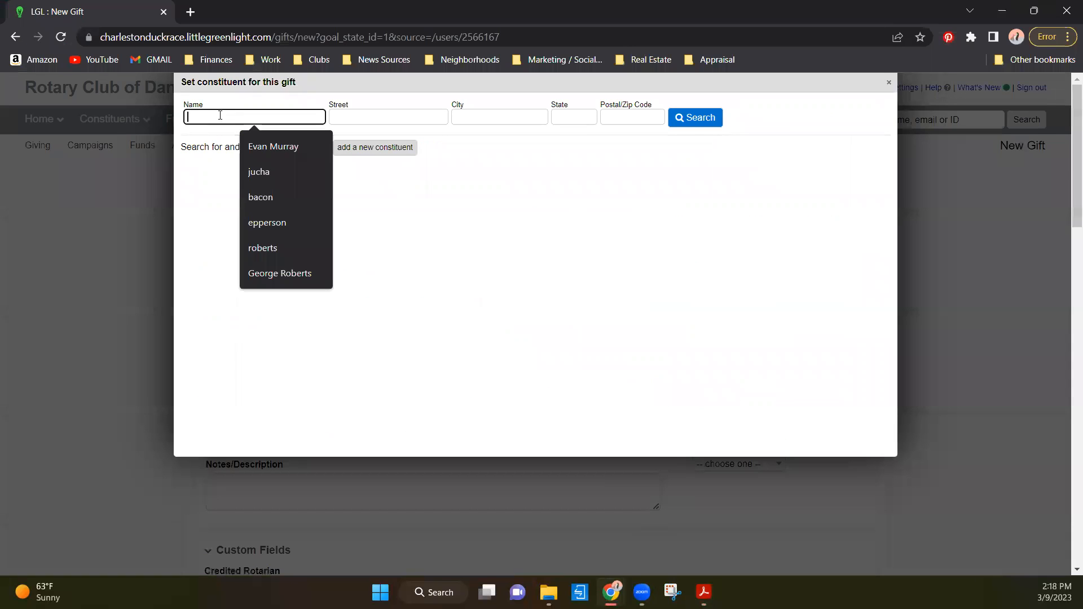
text(LGL Spongsor)
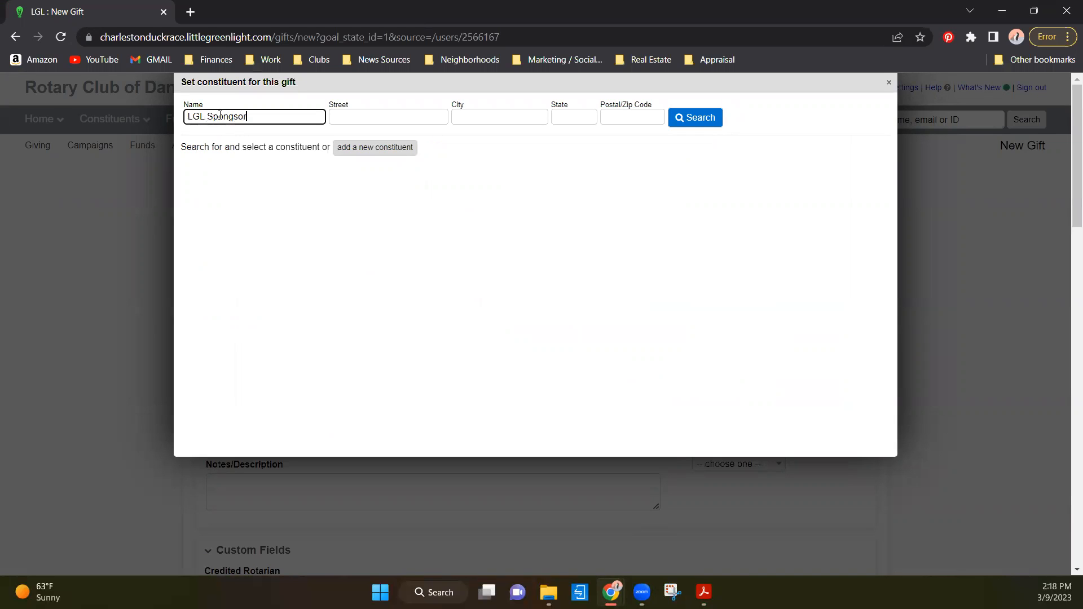
key(BackSpace)
key(BackSpace)
click(709, 117)
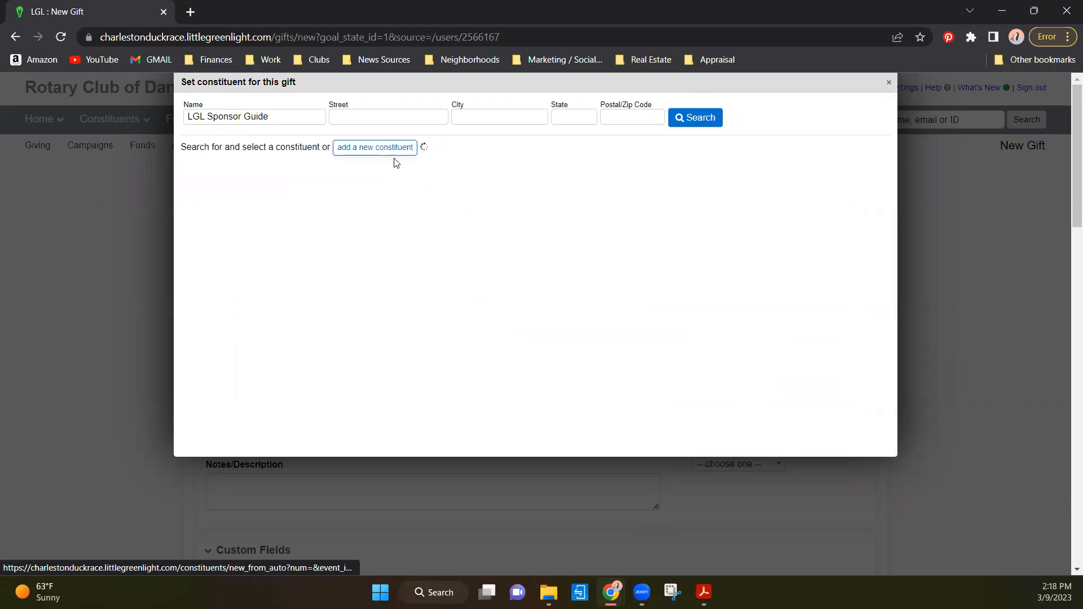
- Start a new constituent with first name "LGL Sponsor" and last name "Guide"
click(389, 150)
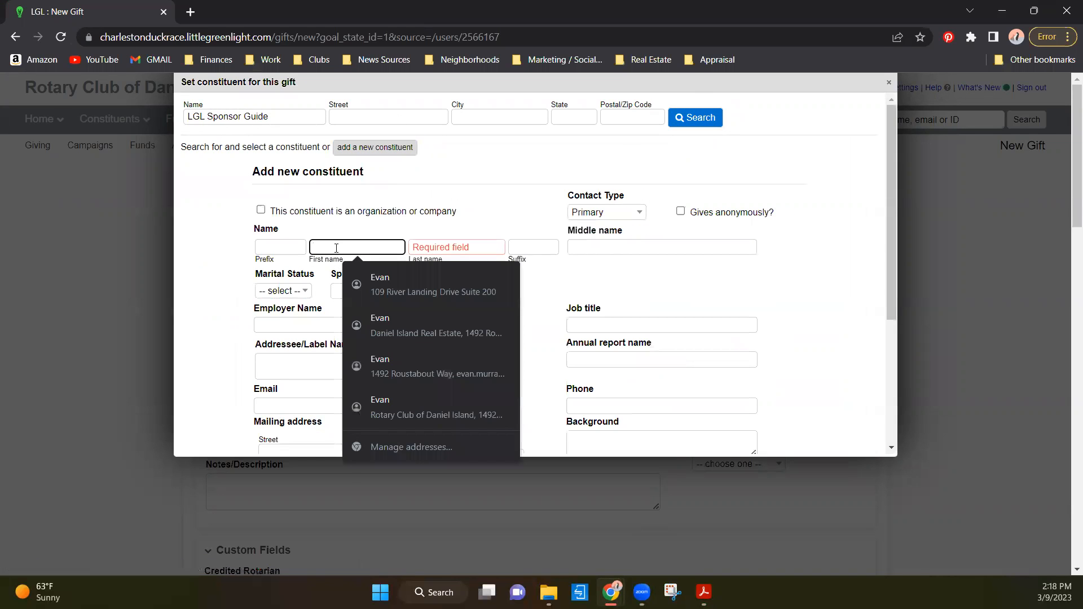
text(LGL Spon)
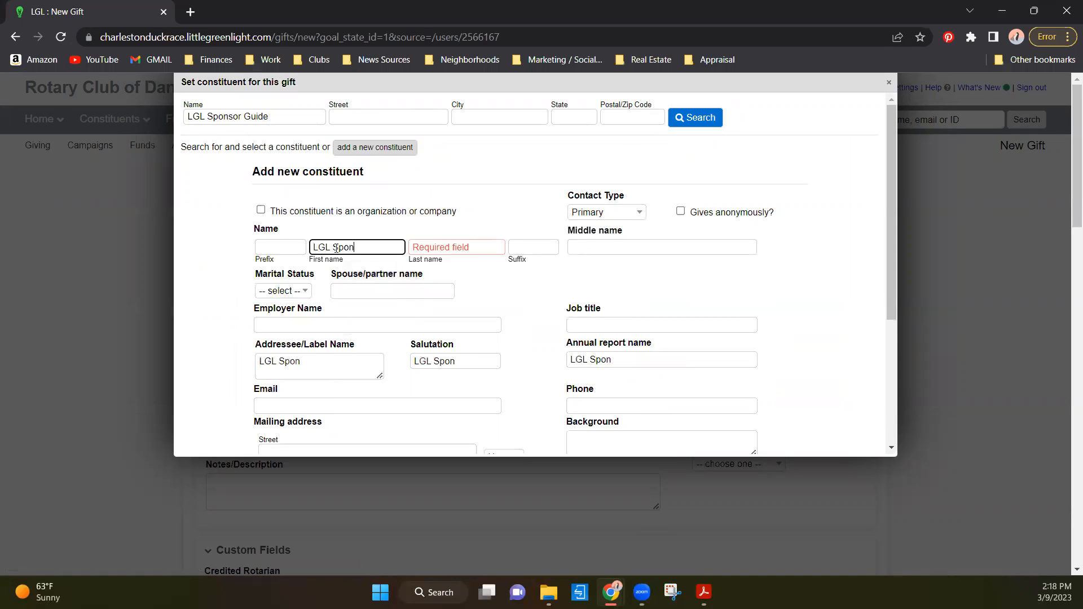
text(sor)
key(Tab)
text(Guide)
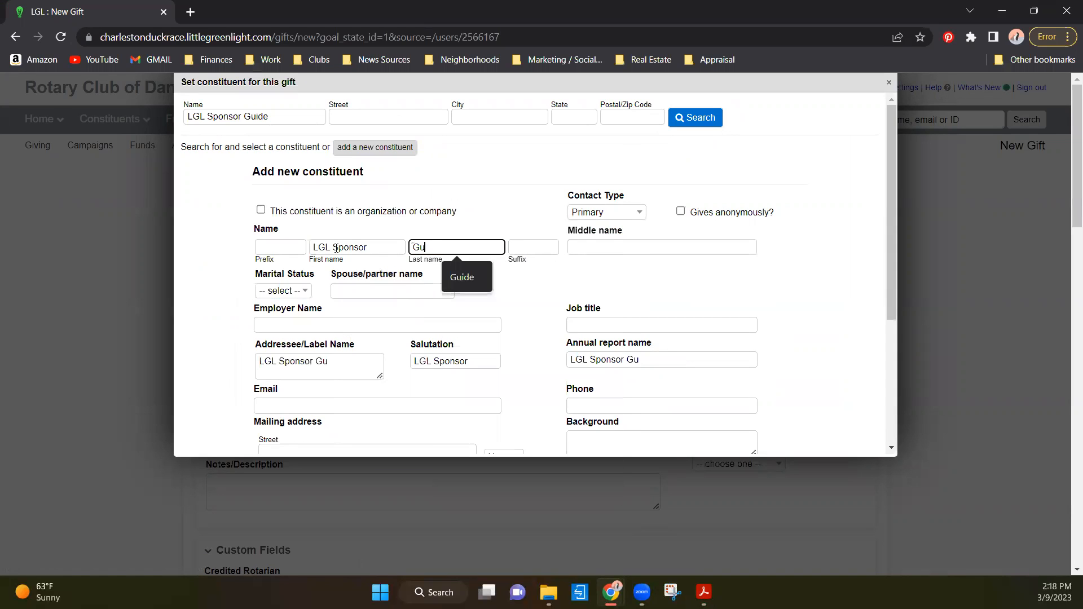
- Enter the sponsor's email and phone number from the form and save the new constituent
scroll(246, 383, down, 2)
scroll(245, 383, down, 3)
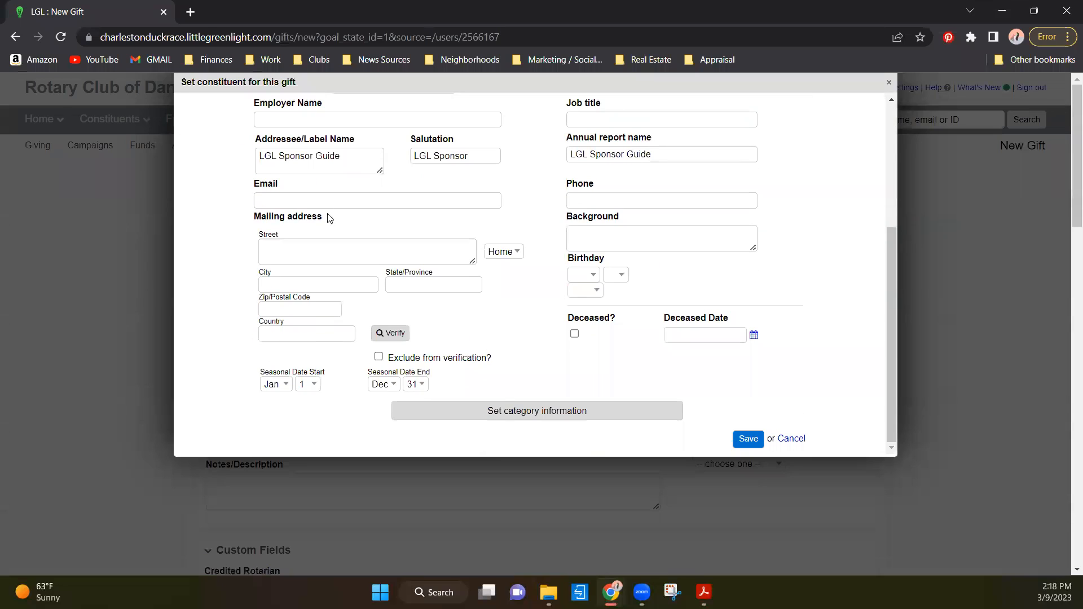
click(325, 199)
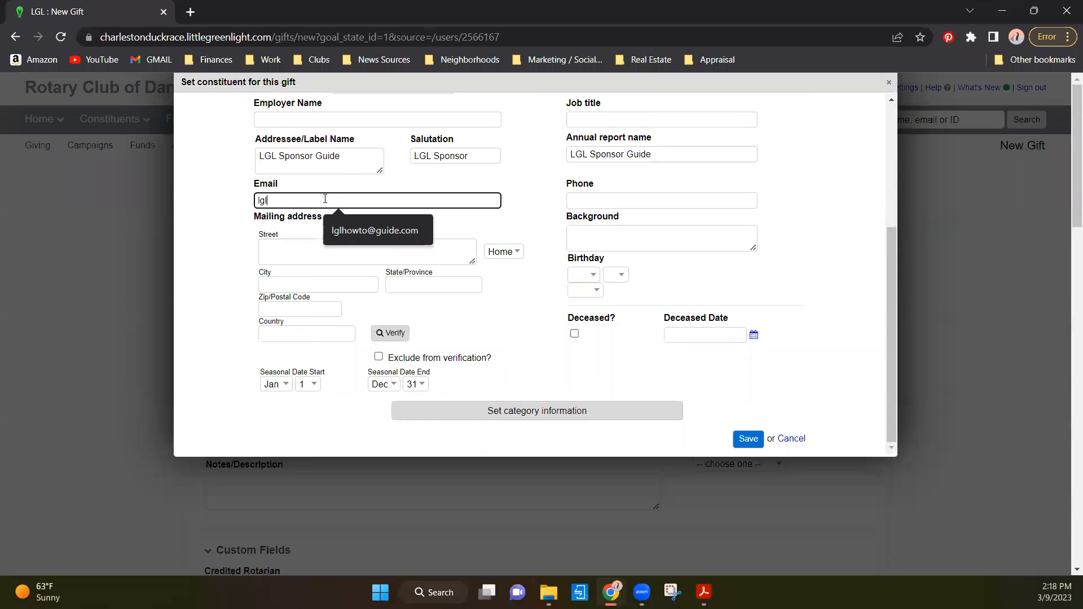
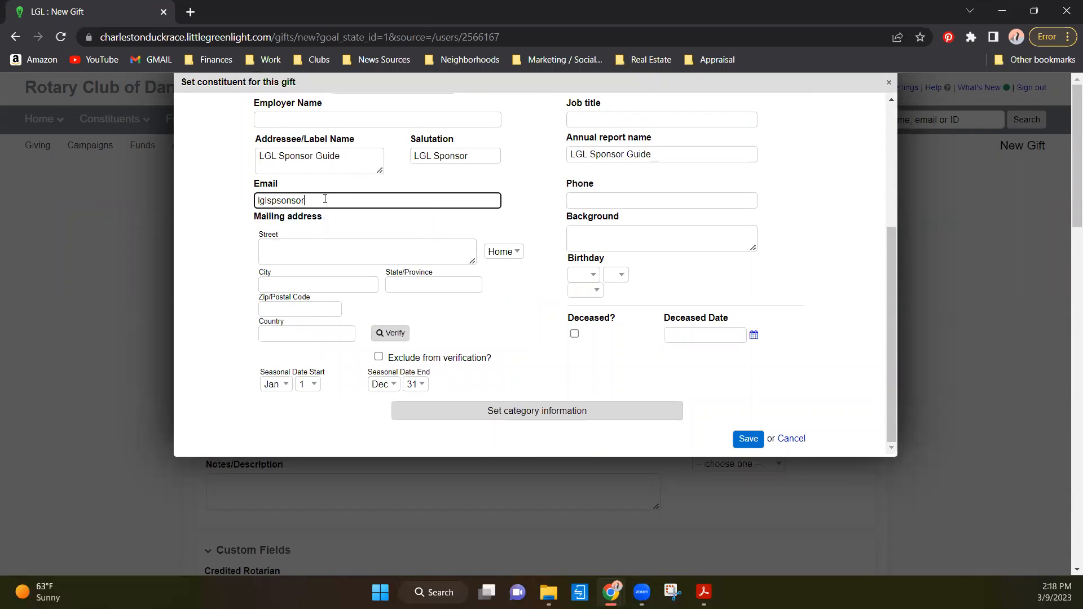
key(Tab)
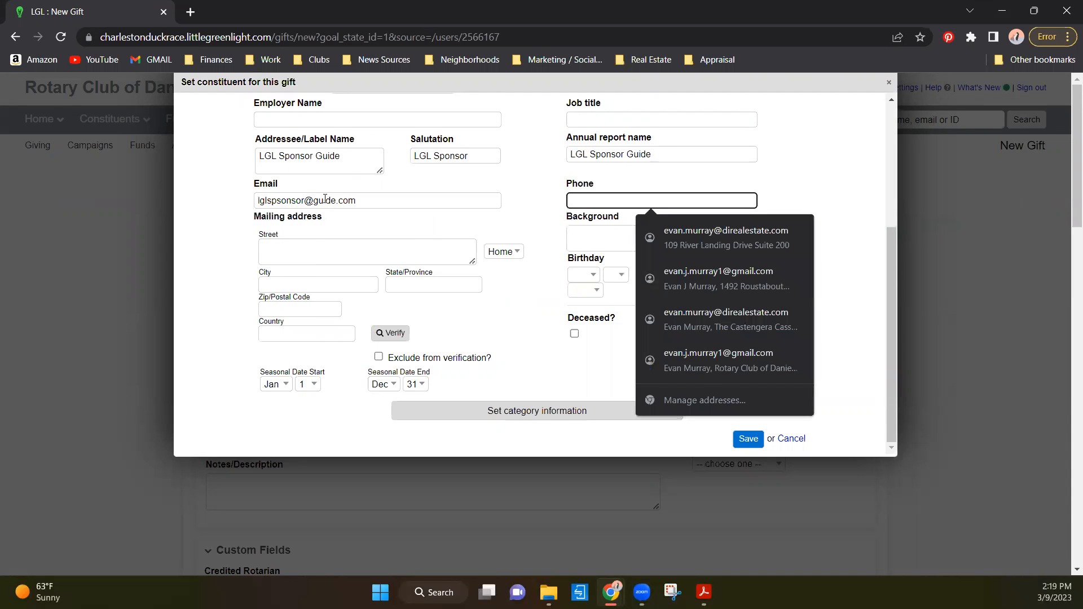
text(843)
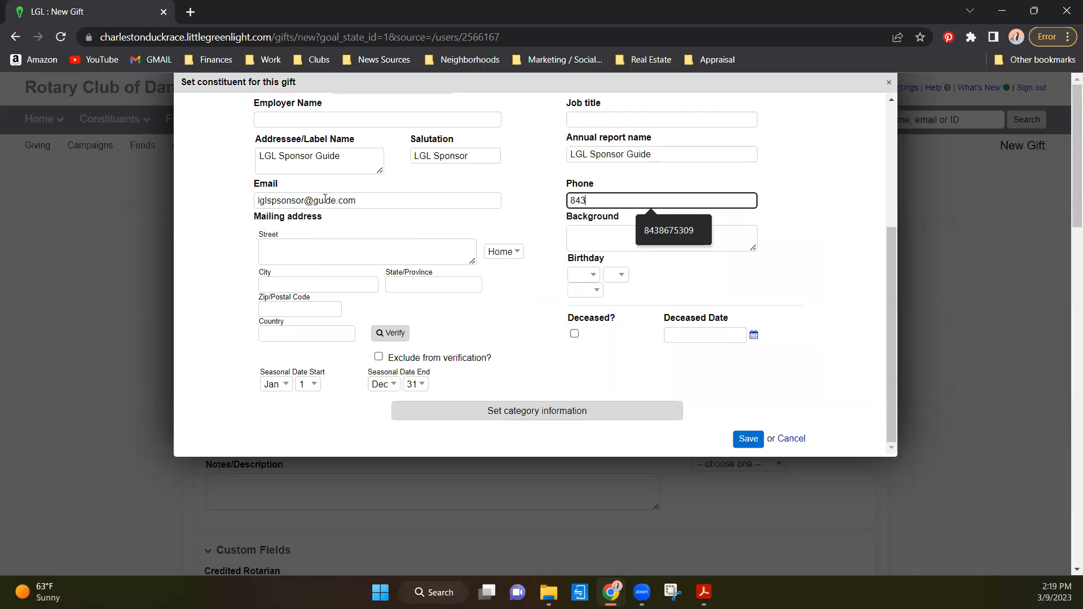
text(5555555)
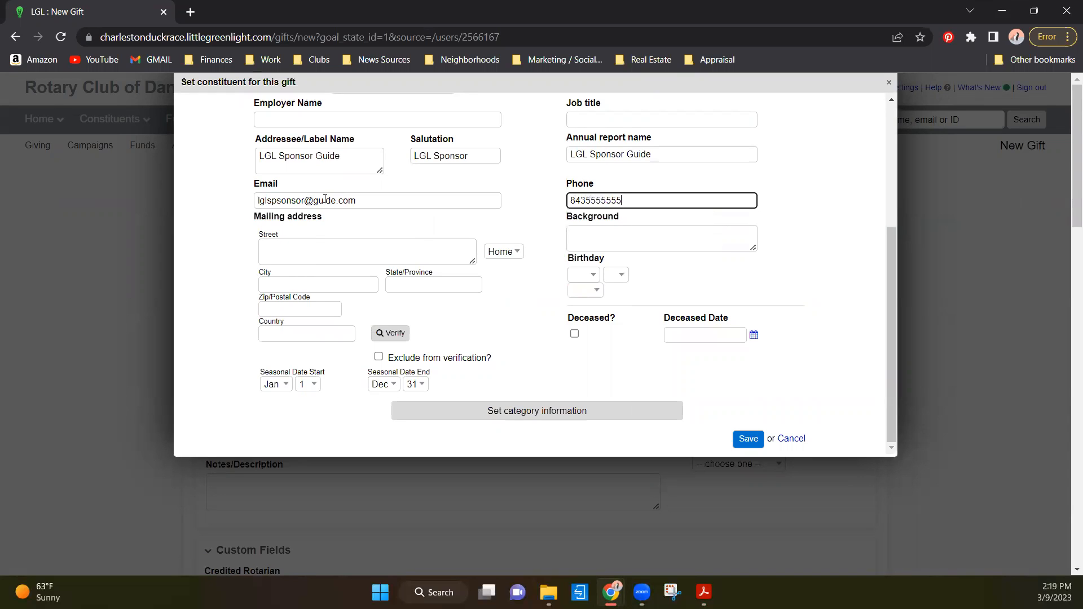
click(740, 439)
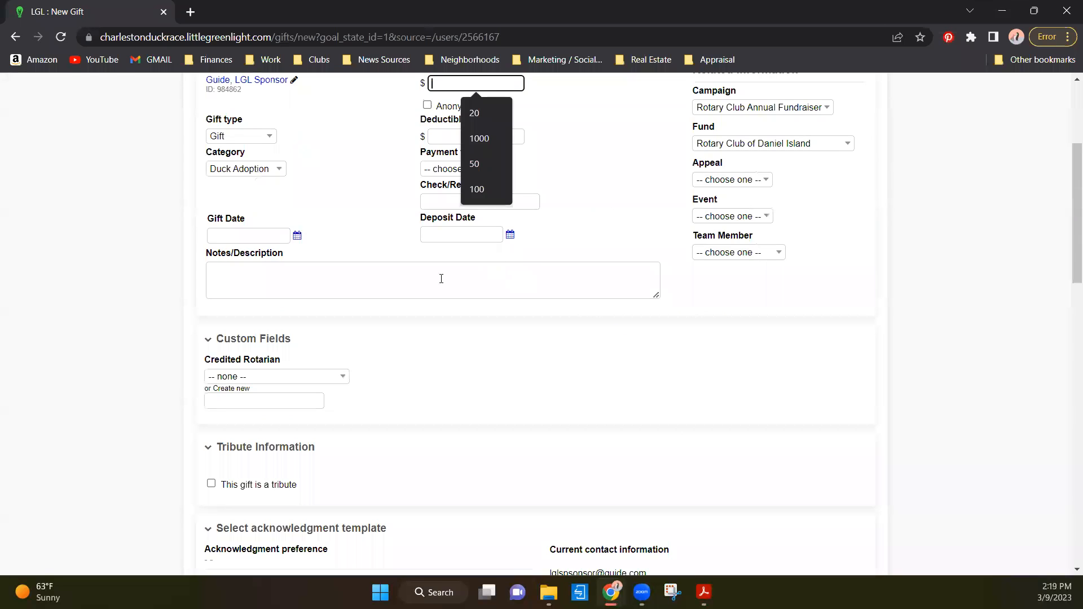
- Set the gift's category to Sponsorship and its amount to 20000
scroll(311, 208, up, 4)
click(276, 383)
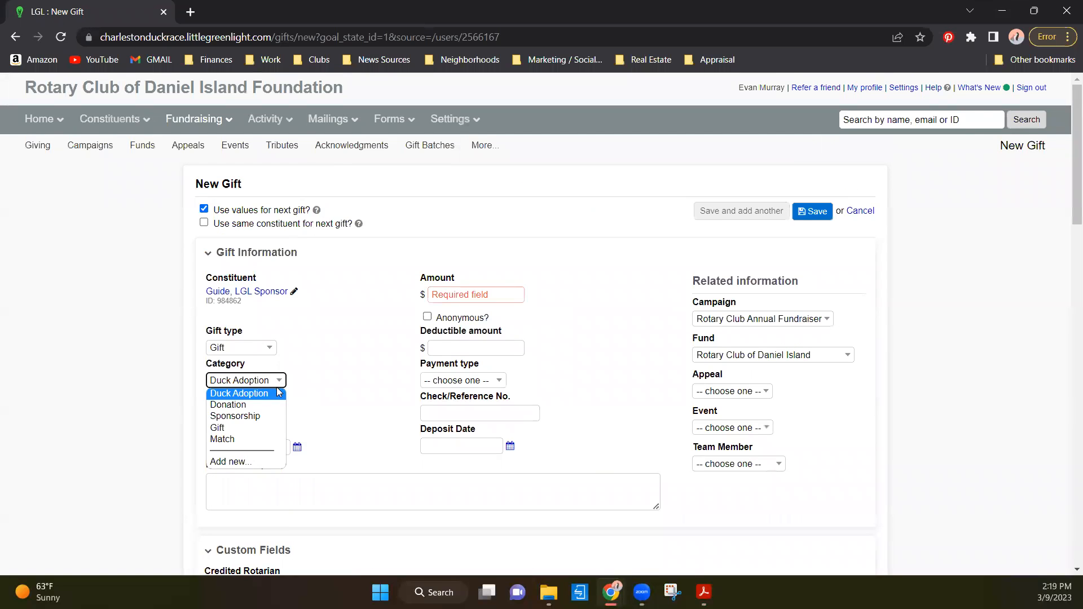
click(244, 422)
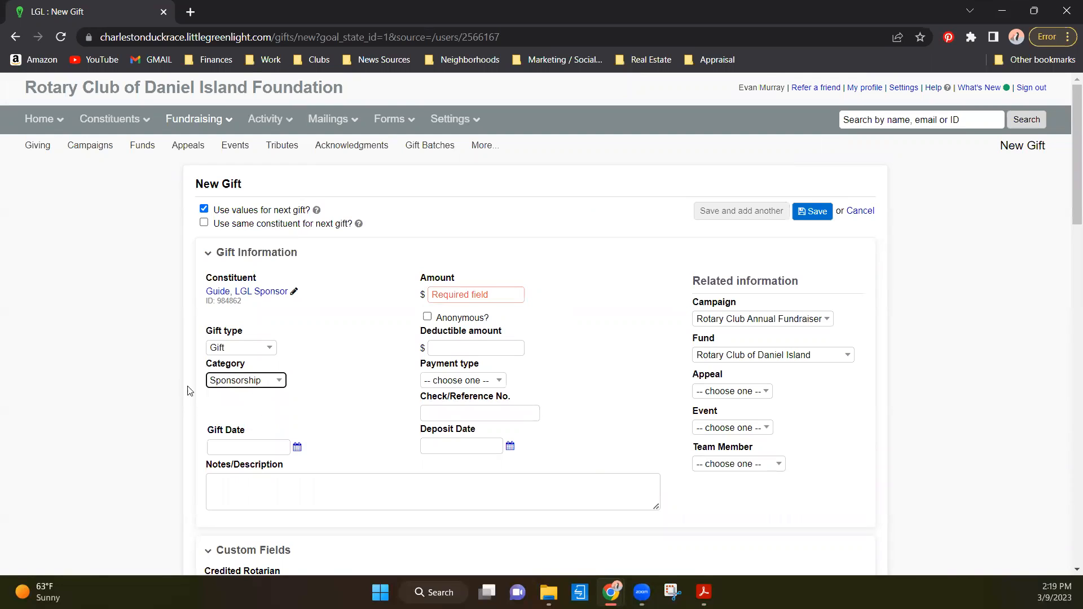
click(334, 378)
click(460, 297)
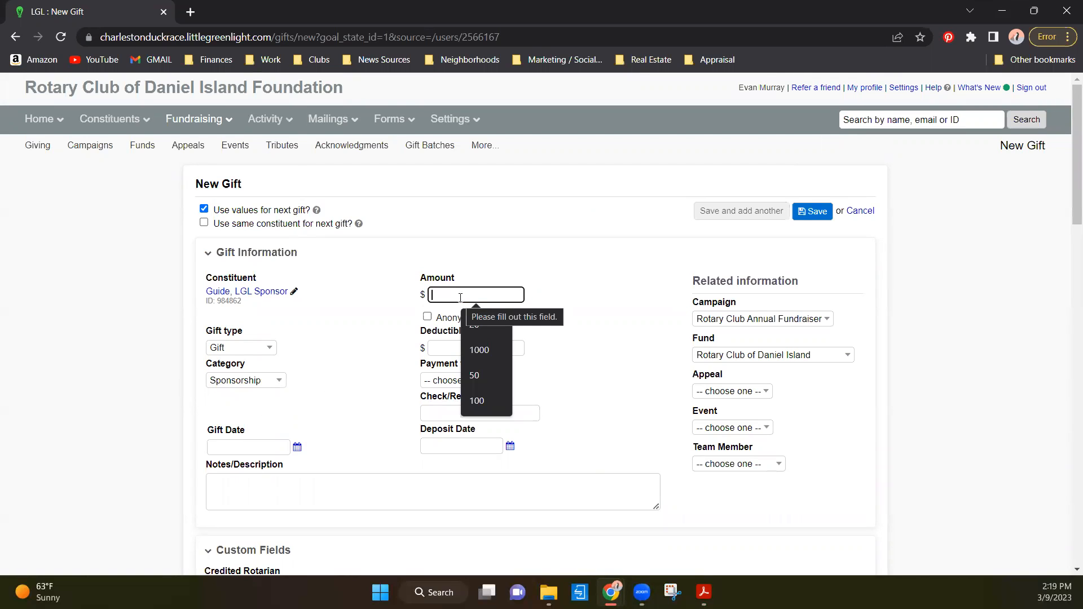
text(20000)
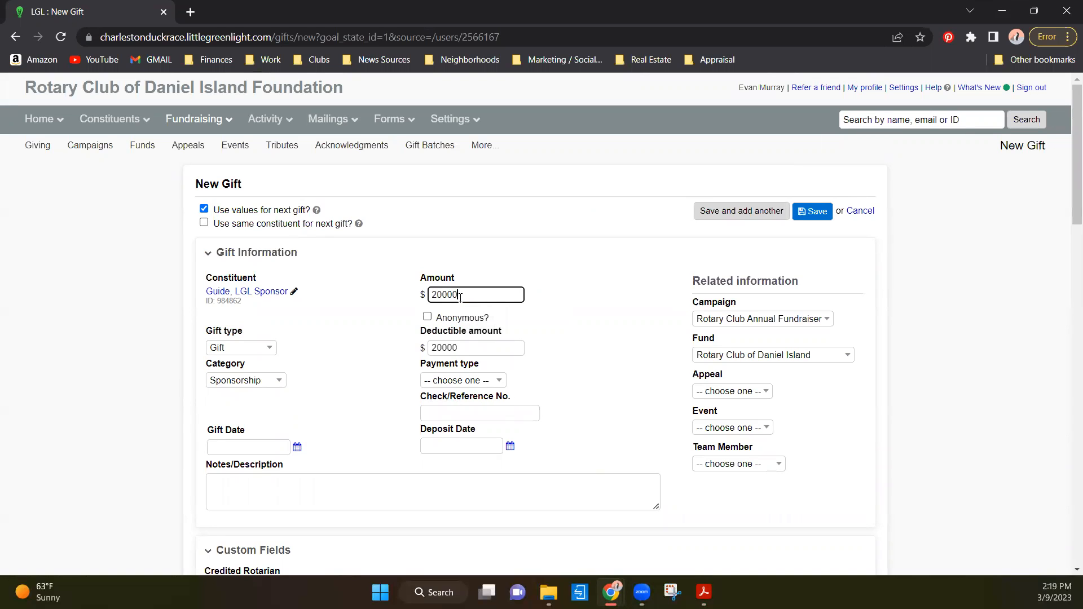
- Set the payment type to Check with check/reference number 1162
click(463, 380)
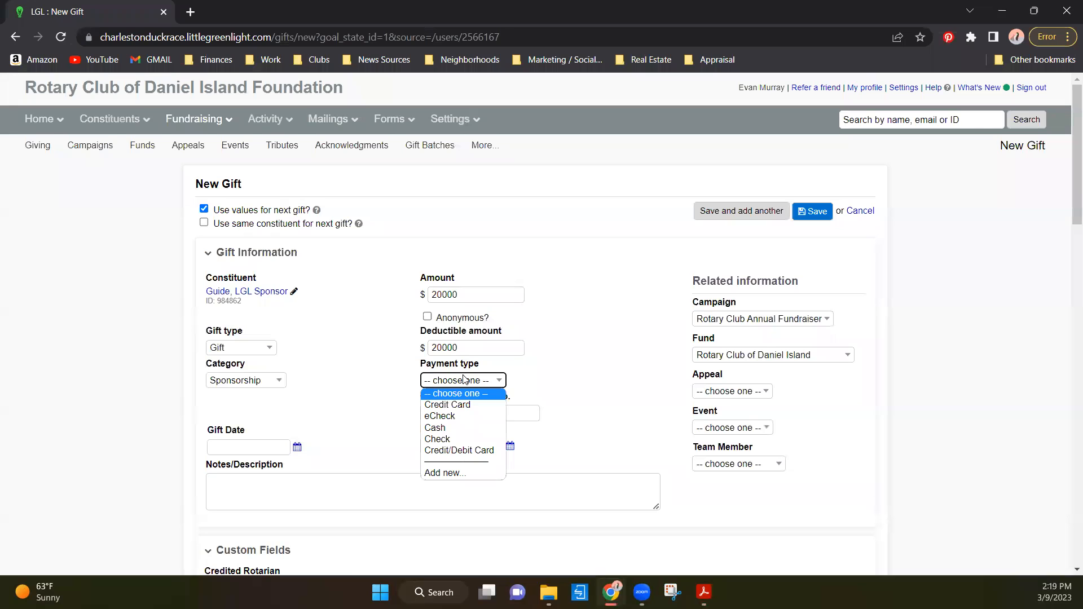
click(448, 439)
click(459, 411)
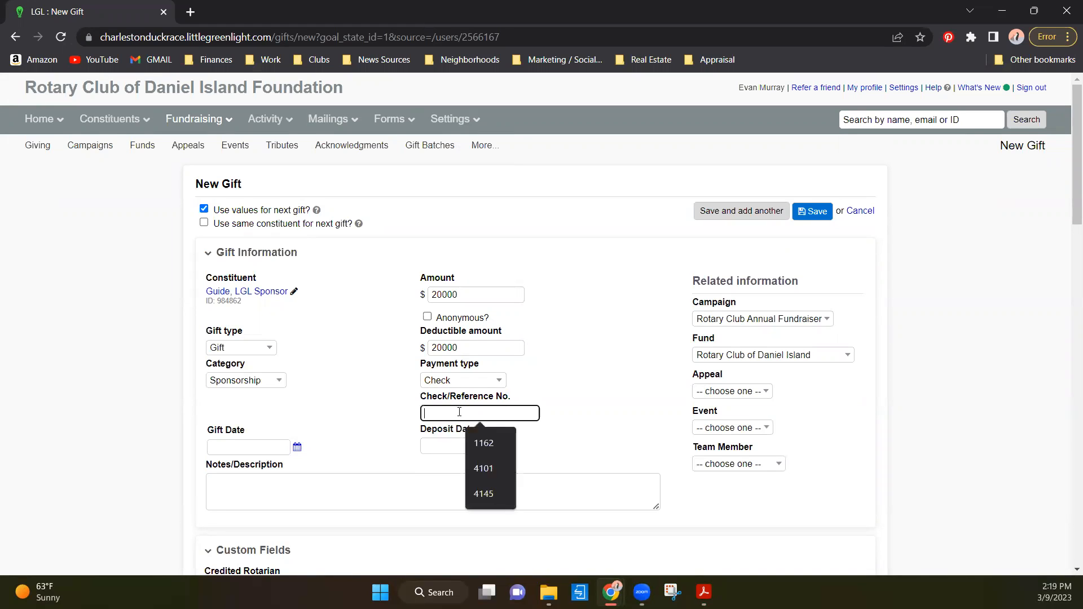
click(483, 442)
- Set the gift date and deposit date to 2023-03-09
click(248, 450)
click(297, 447)
click(299, 330)
click(510, 446)
click(508, 323)
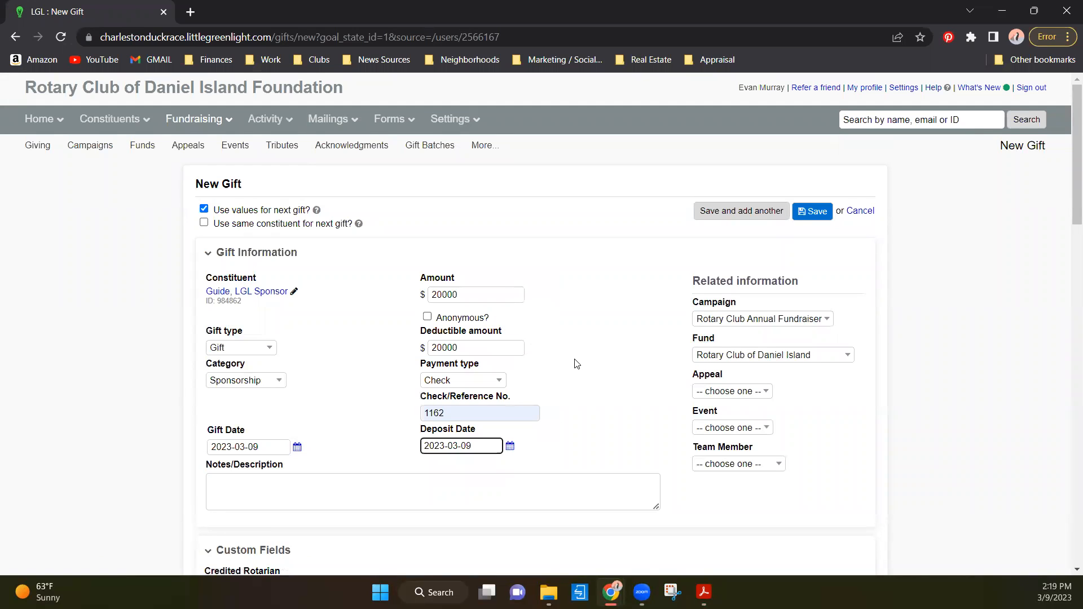
click(585, 346)
- Set the gift's event to St Pat's Day NC and choose the Rotarian named on the form as team member
click(732, 427)
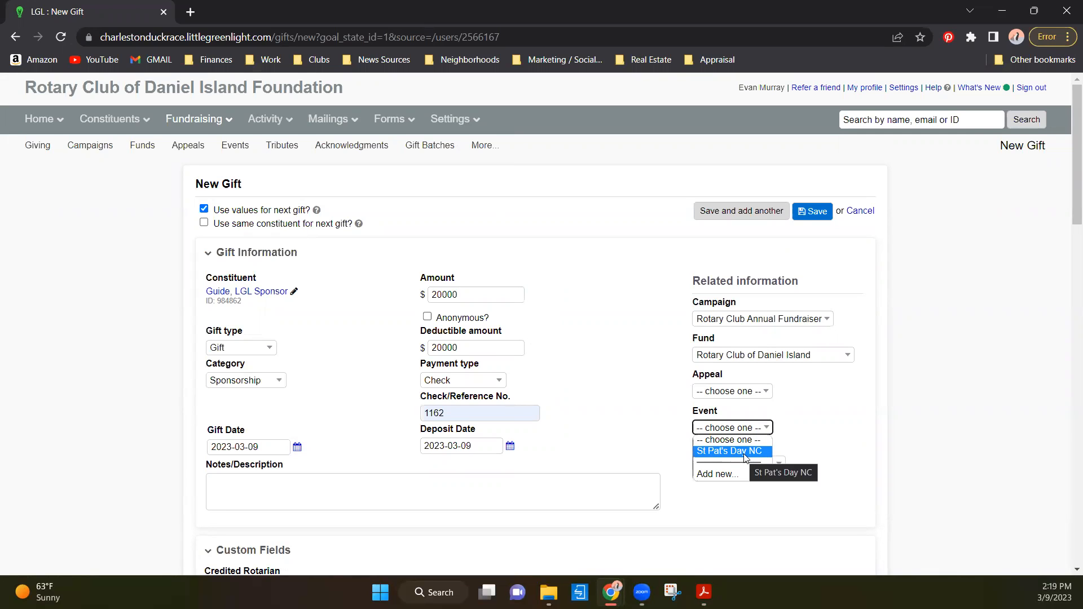
click(745, 451)
click(762, 466)
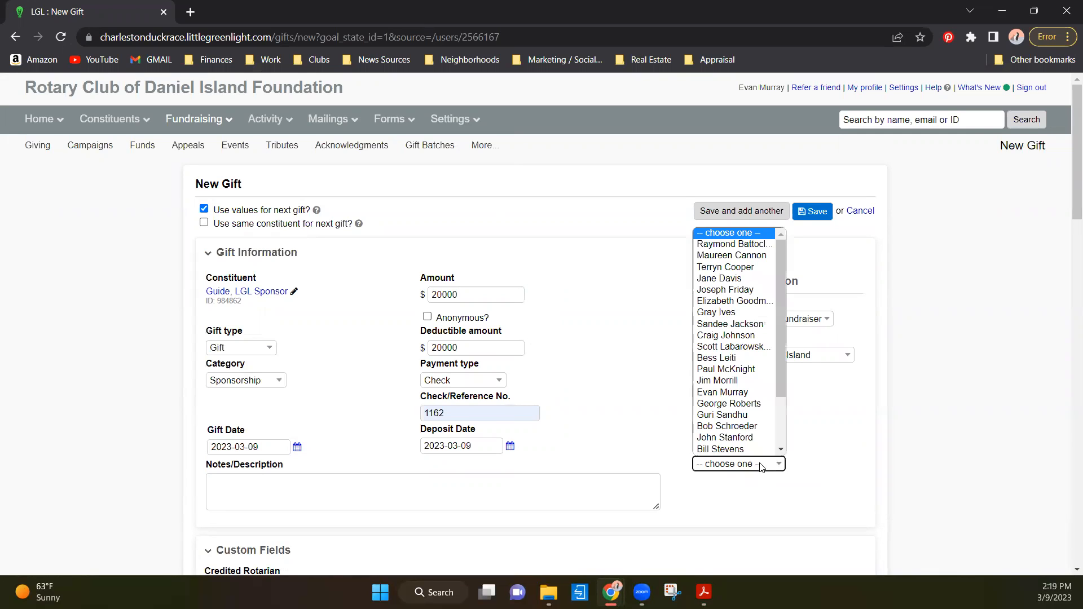
click(724, 395)
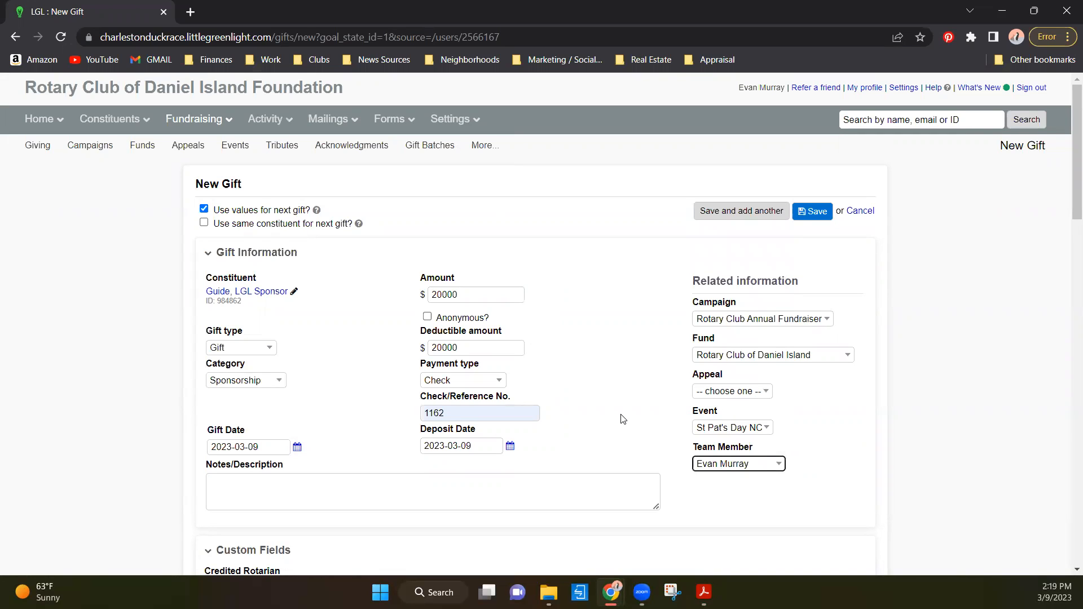
- Choose the Rotarian named on the sponsorship form as the gift's Credited Rotarian
scroll(601, 413, down, 3)
click(266, 376)
scroll(241, 288, down, 20)
scroll(242, 320, up, 3)
scroll(241, 282, down, 5)
scroll(231, 226, up, 20)
scroll(231, 226, up, 2)
scroll(237, 338, down, 8)
scroll(239, 326, down, 4)
click(233, 318)
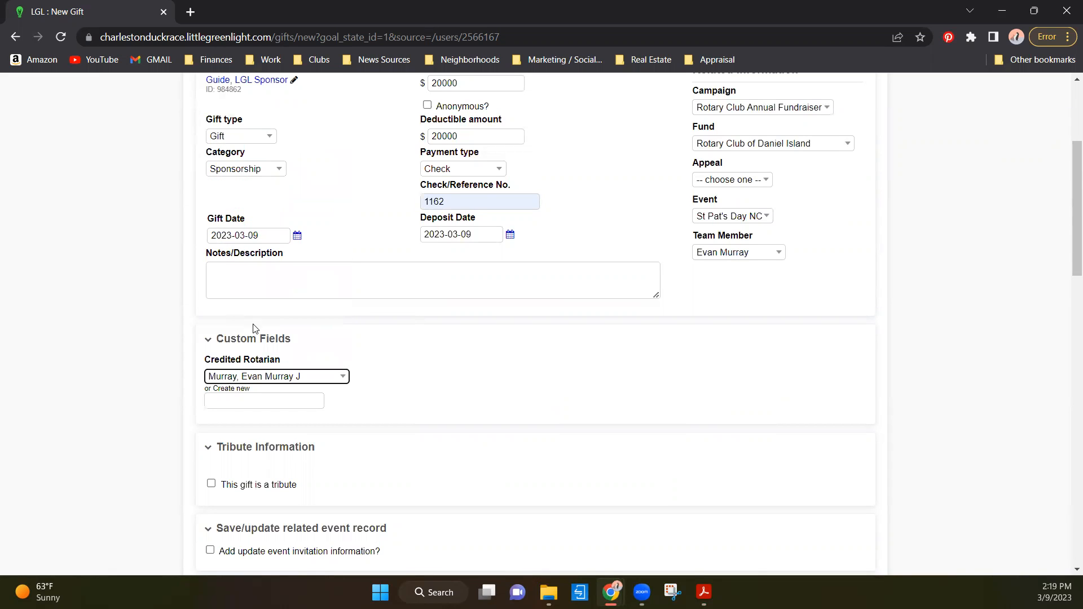
- Cancel the $20,000 sponsorship gift entry without saving, dismiss the new blank gift's constituent dialog and return to the dashboard
scroll(426, 361, down, 5)
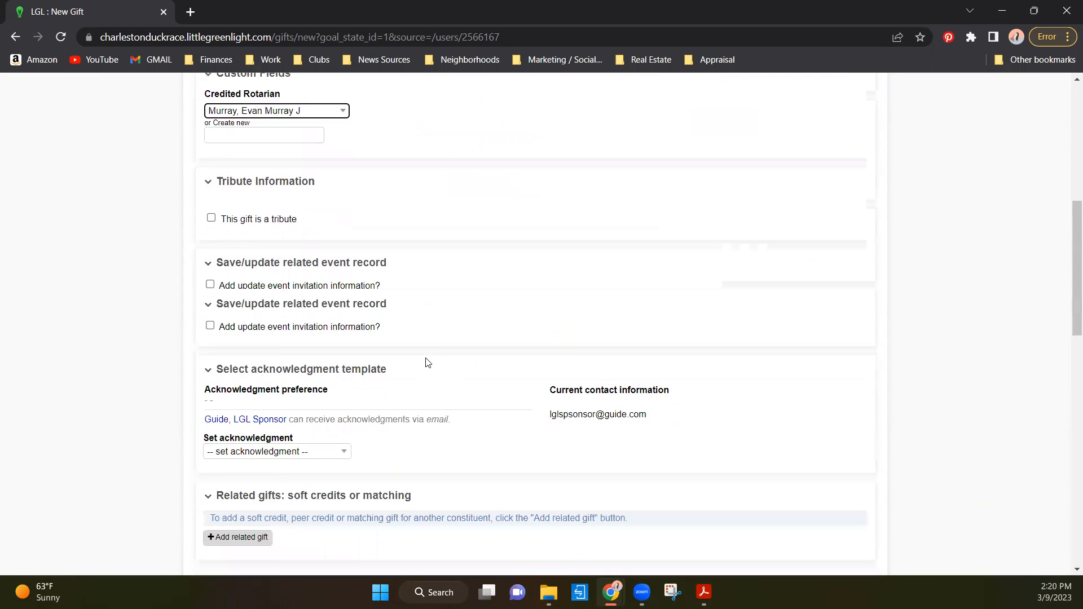
scroll(379, 339, up, 9)
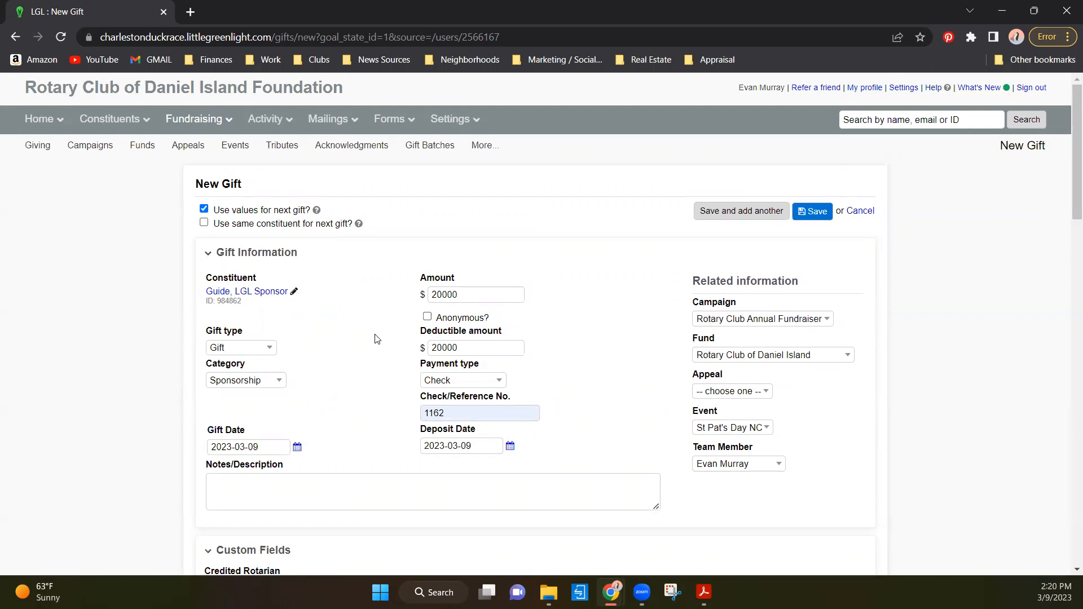
click(859, 218)
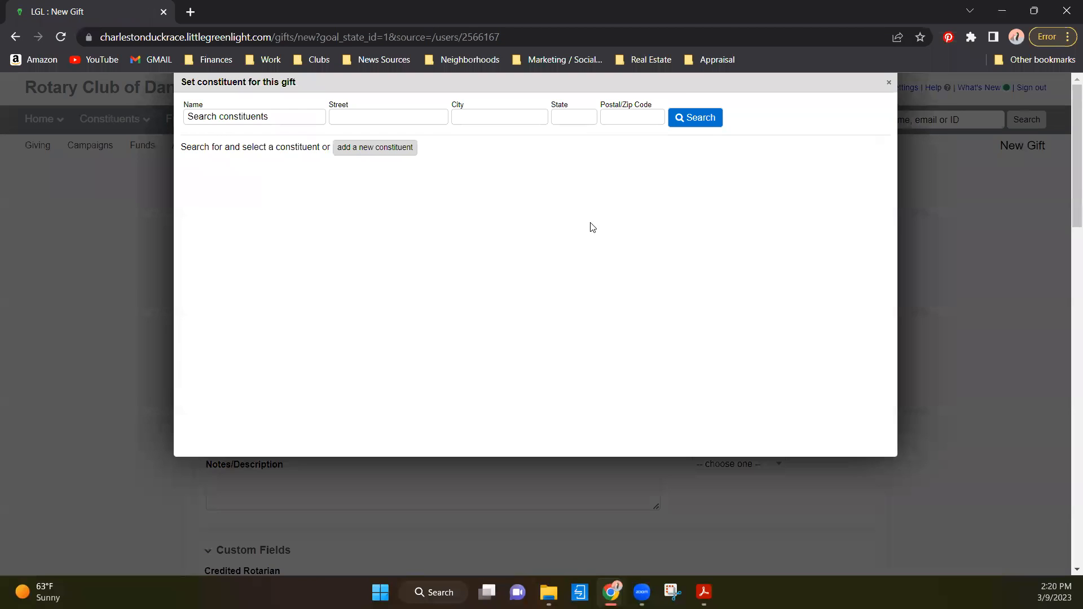
click(888, 82)
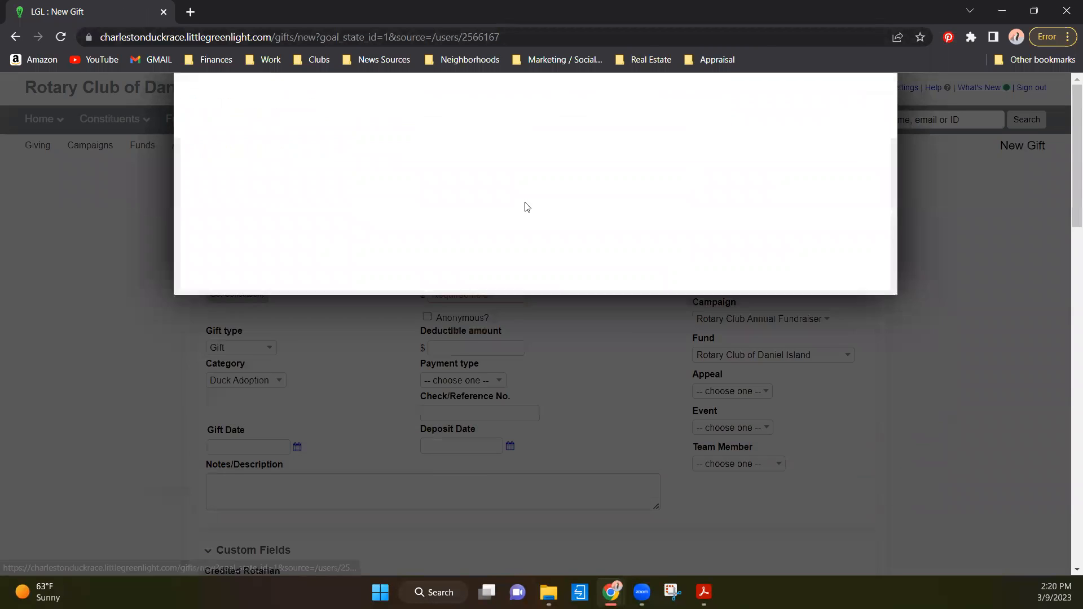
mouse_move(44, 120)
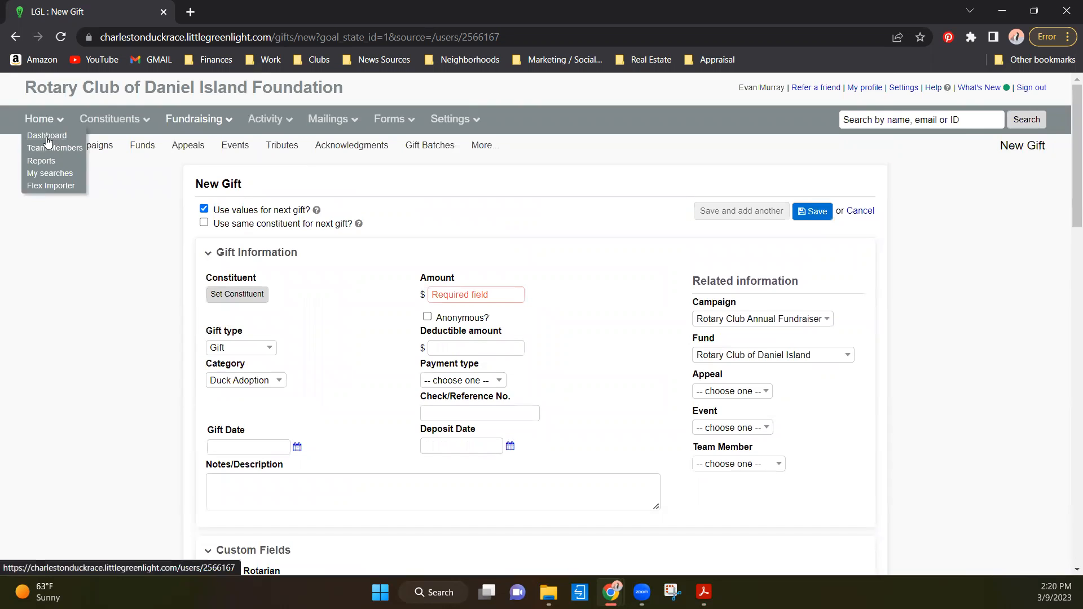
click(47, 140)
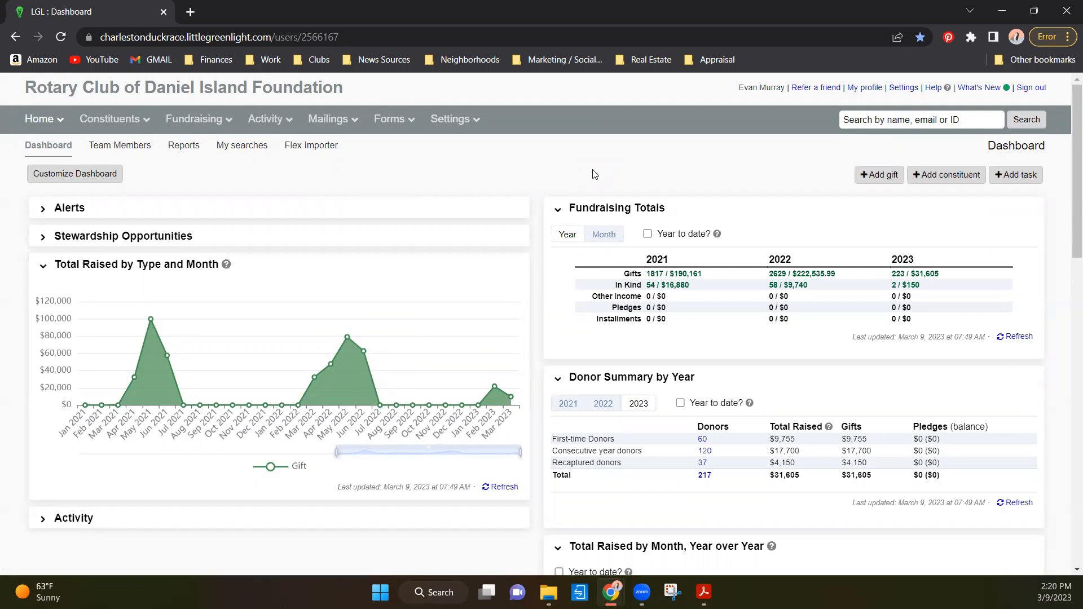
- Open the list of all 2023 gifts from the dashboard's Fundraising Totals
click(919, 275)
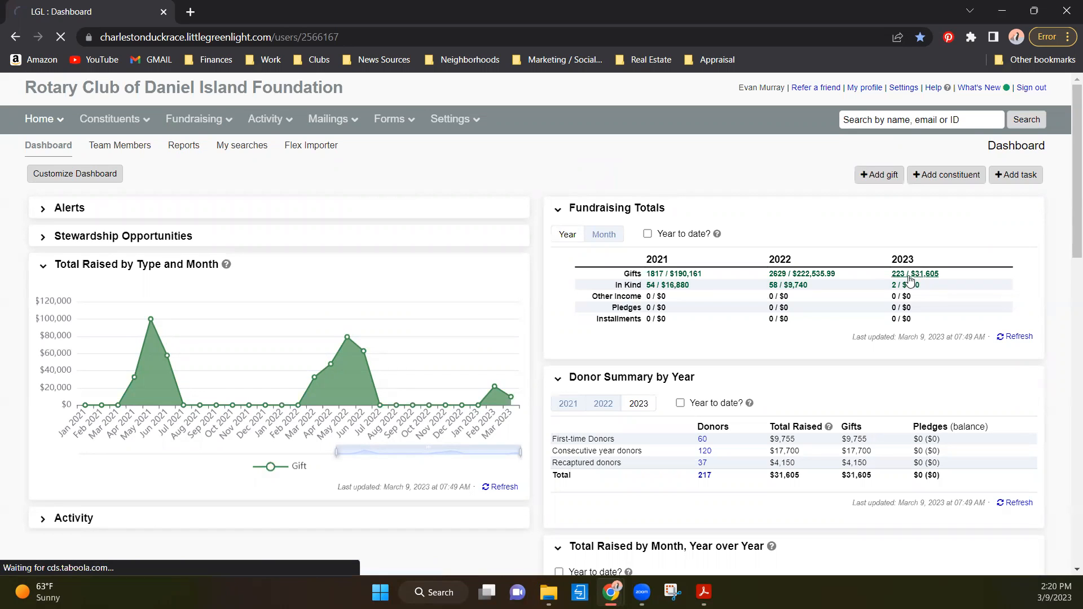
mouse_move(44, 121)
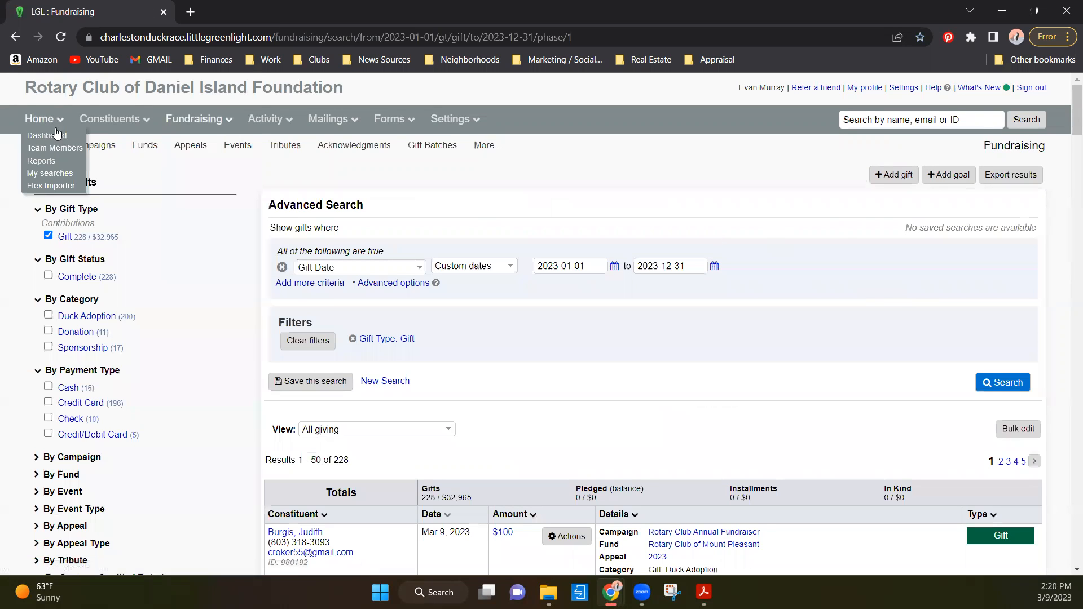
click(58, 154)
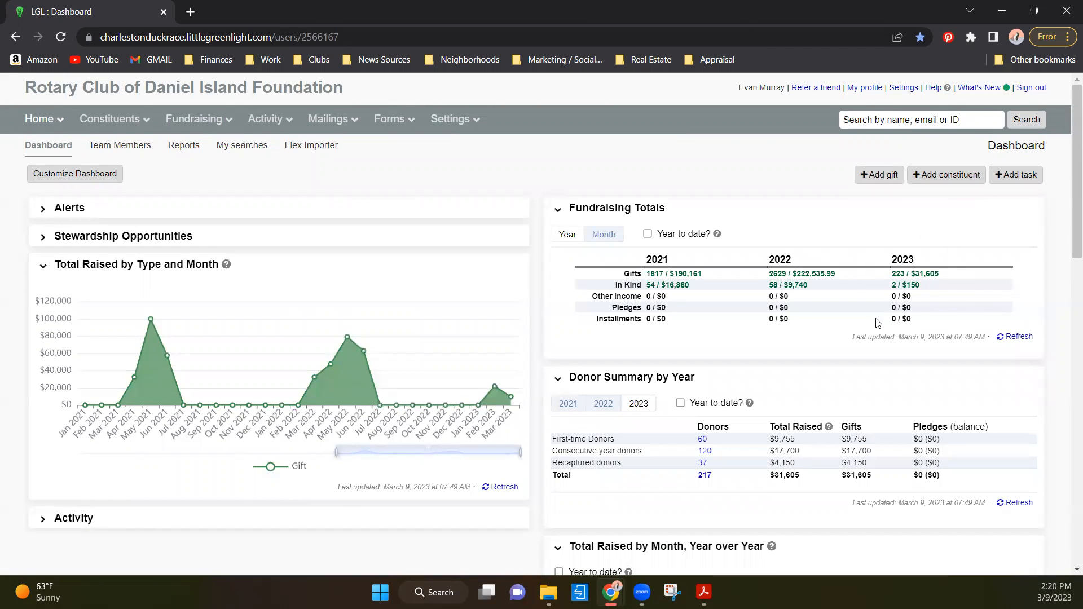
click(915, 274)
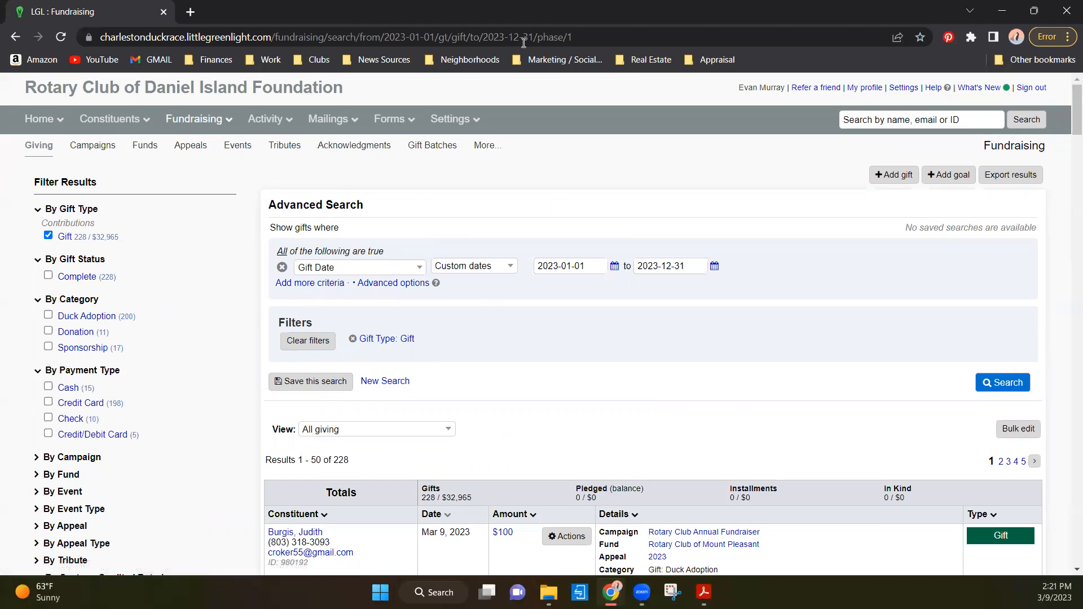
- Switch to Acrobat and examine the data entry team section of the LGL How To Video Example 1 (Adoption) form
click(704, 593)
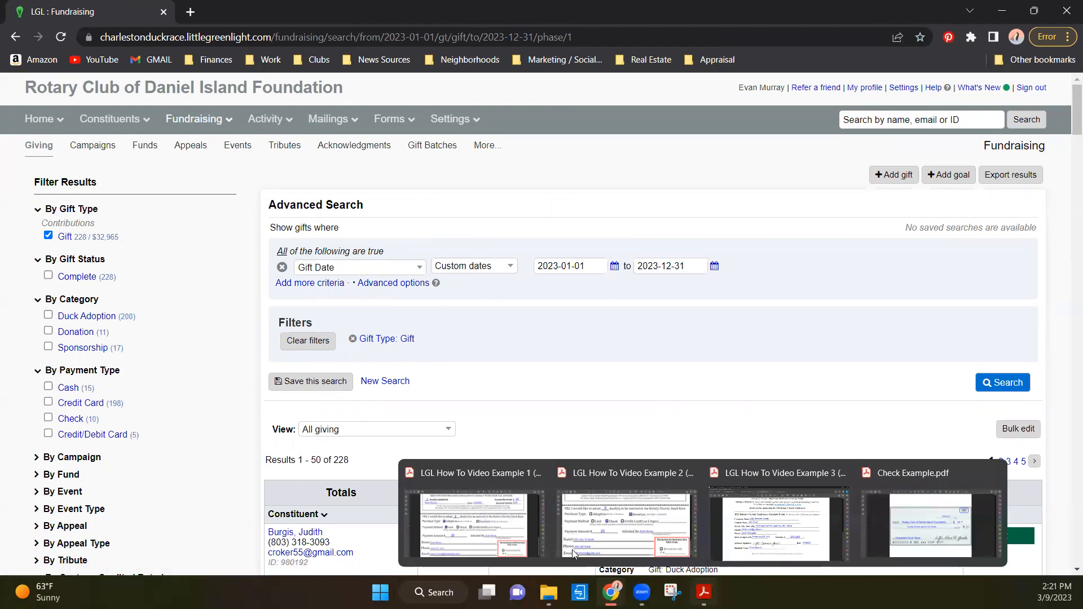
click(474, 525)
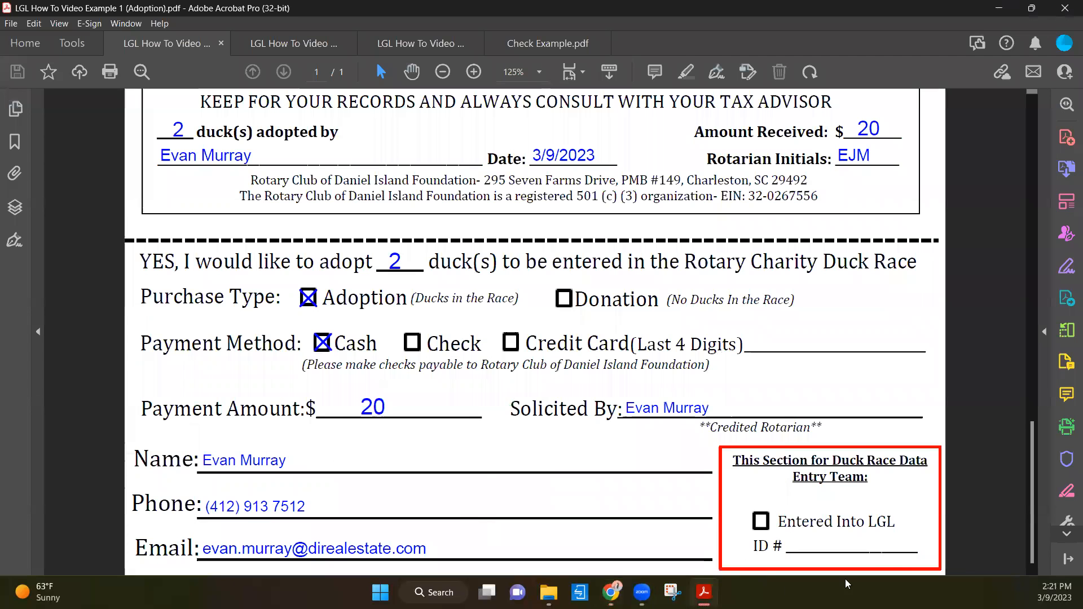
drag(760, 521, 756, 521)
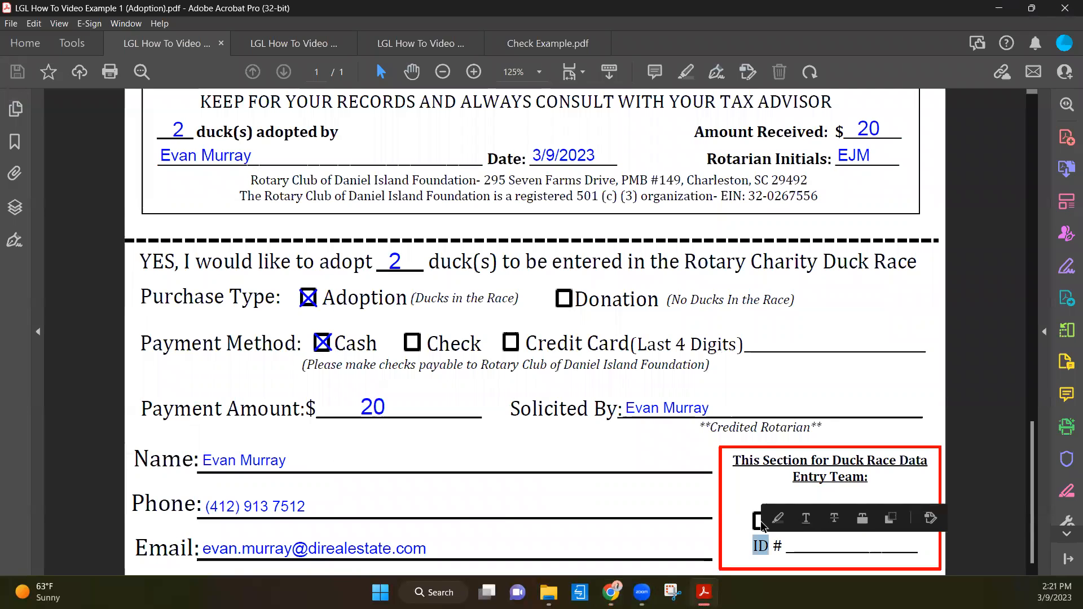
click(817, 540)
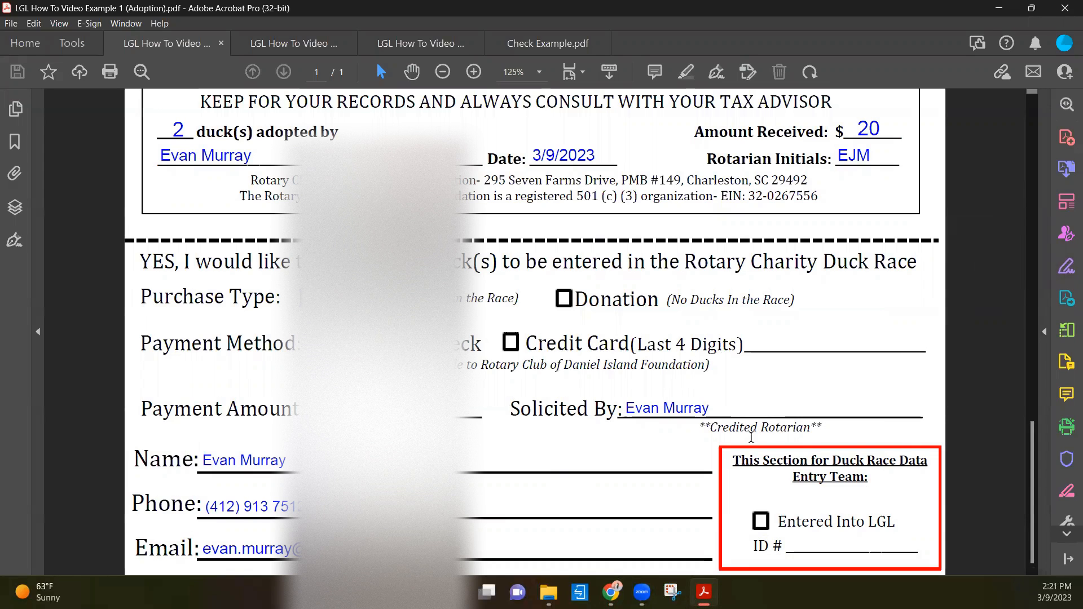
- Switch back to Little Green Light in Chrome and open the constituent record behind the $20 cash Duck Adoption gift of Mar 9, 2023
mouse_move(612, 592)
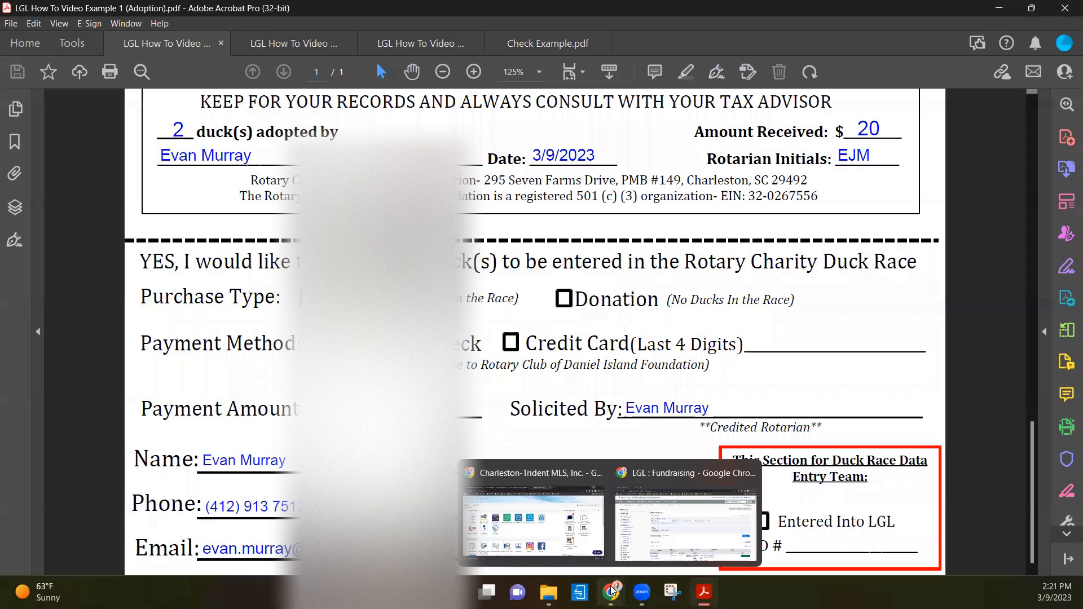
click(638, 529)
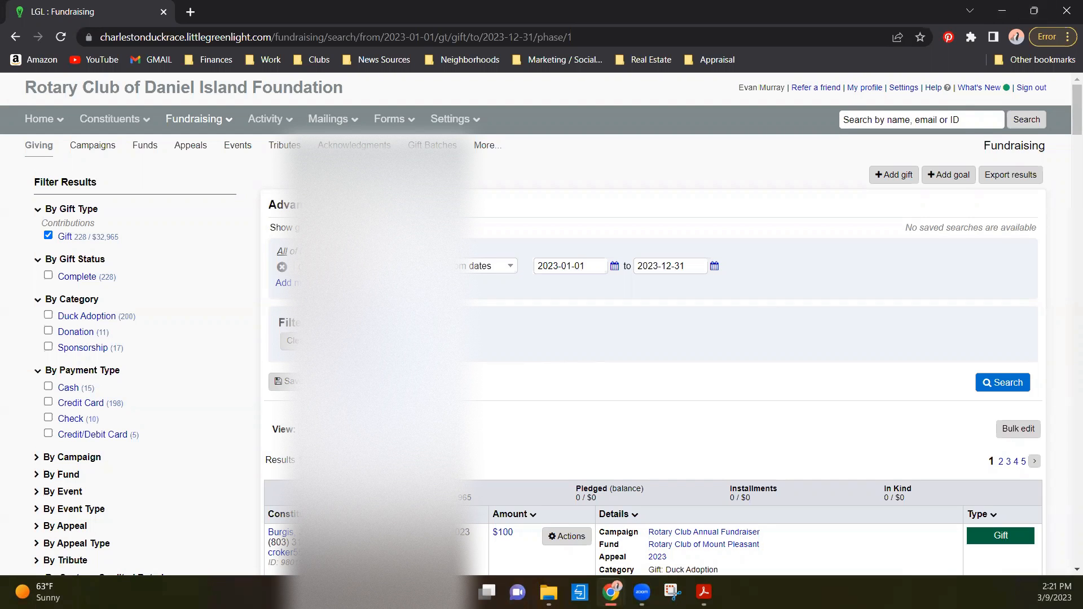
scroll(282, 351, down, 6)
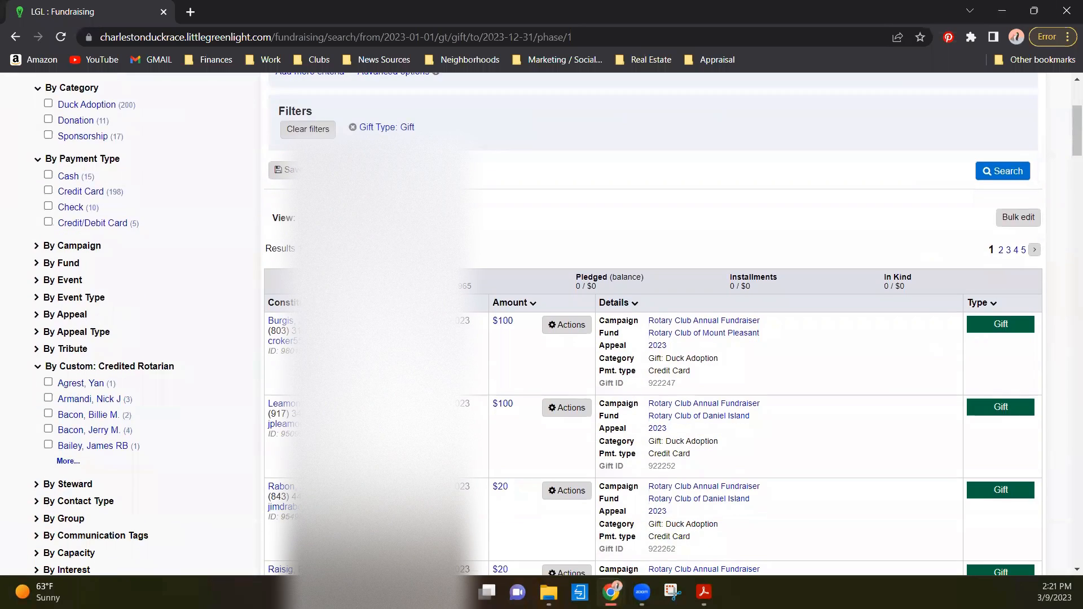
scroll(282, 351, down, 3)
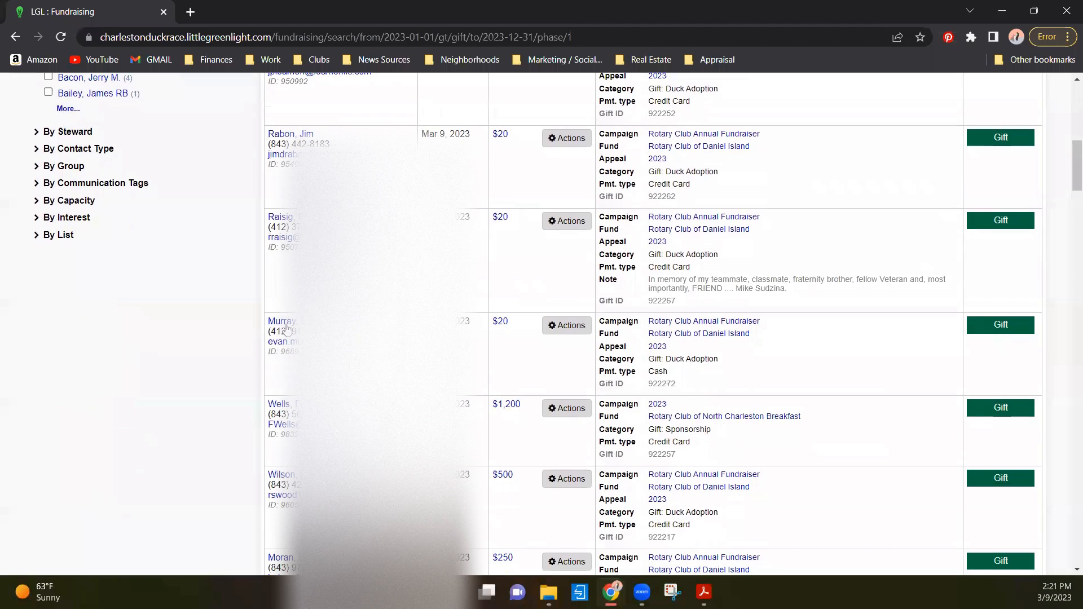
click(293, 326)
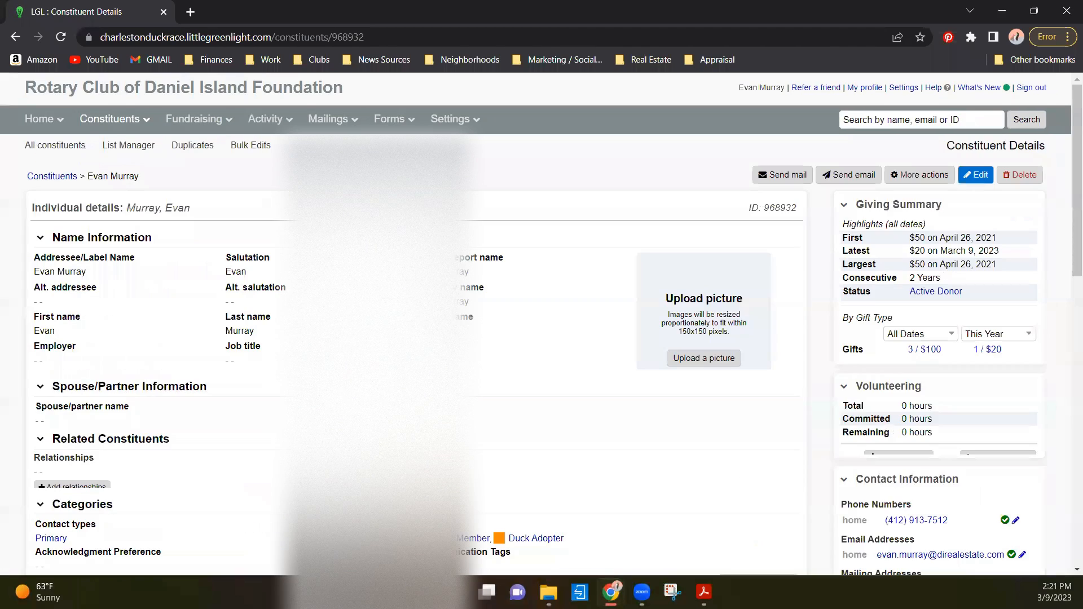
- Open the constituent's $20 gift of March 9, 2023 for editing from the related activity
scroll(429, 215, down, 10)
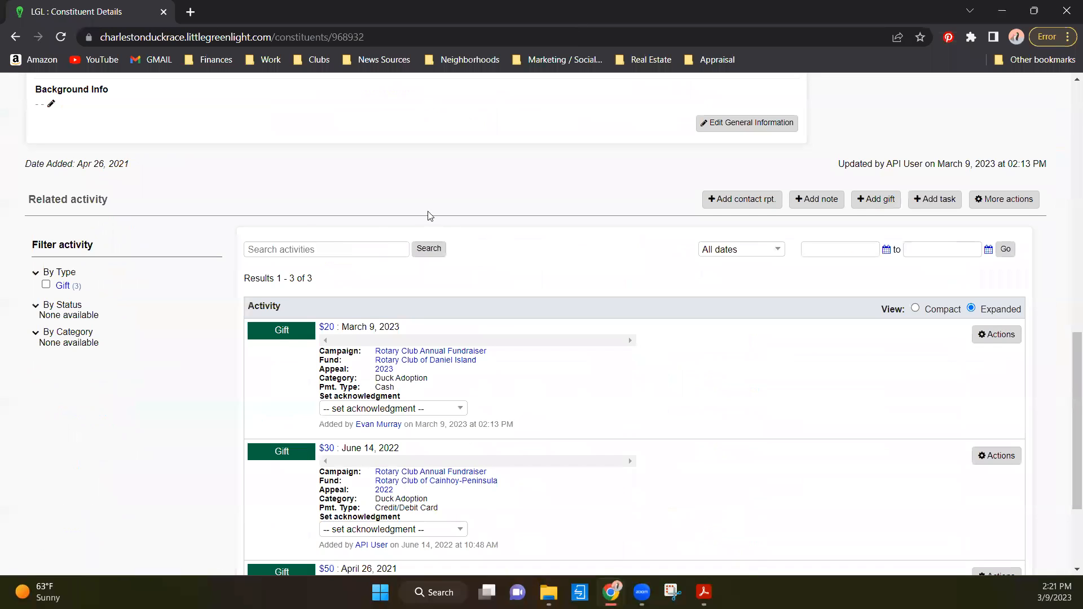
click(988, 337)
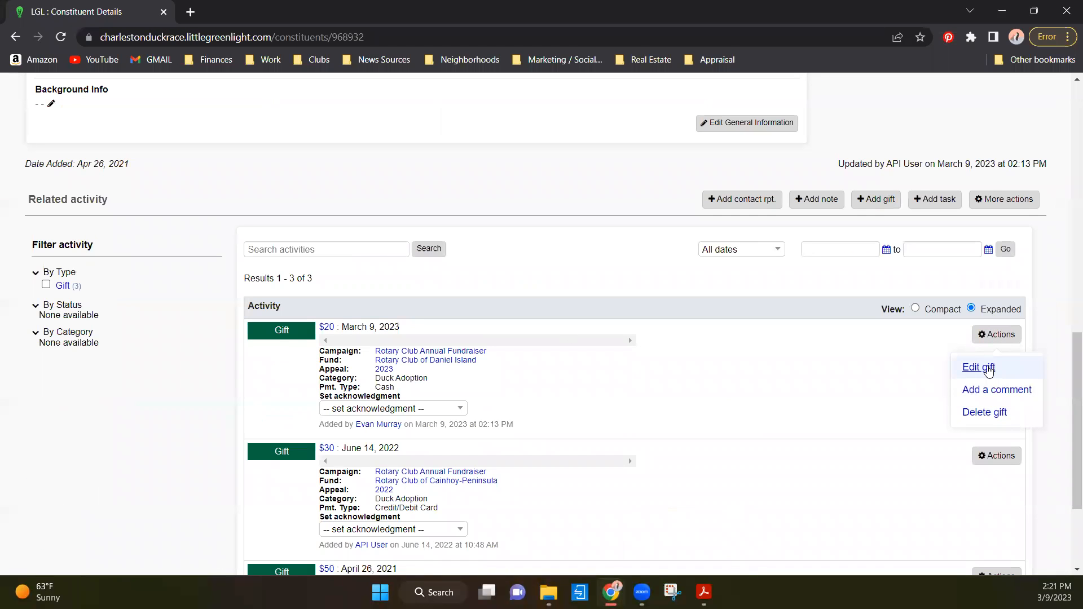
click(988, 369)
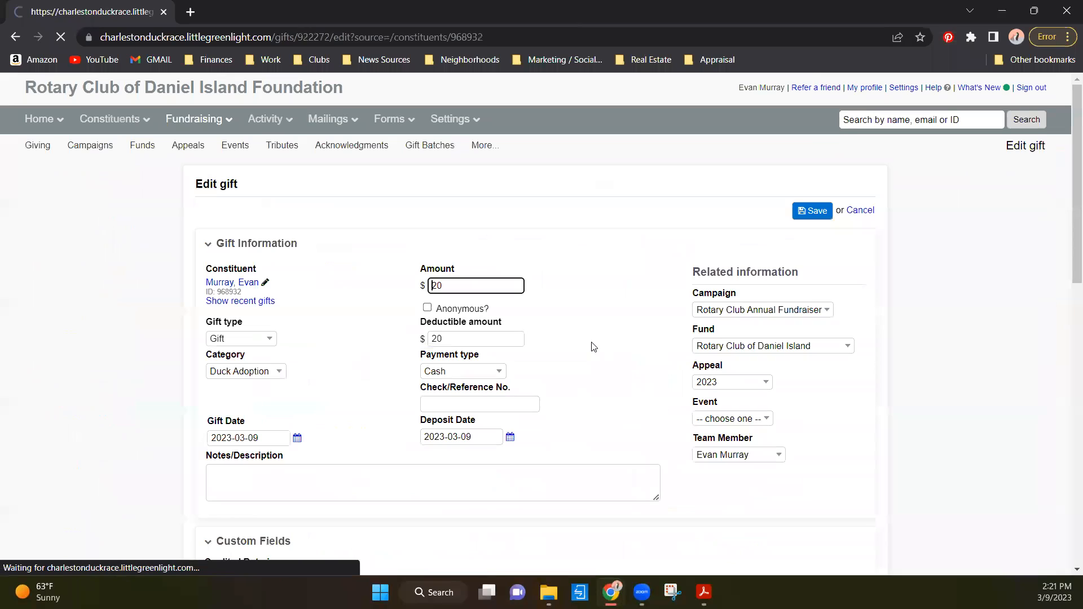
- Review the gift's editable details, including the deposit date and category choices, and return to the constituent record without changing anything
scroll(511, 349, down, 1)
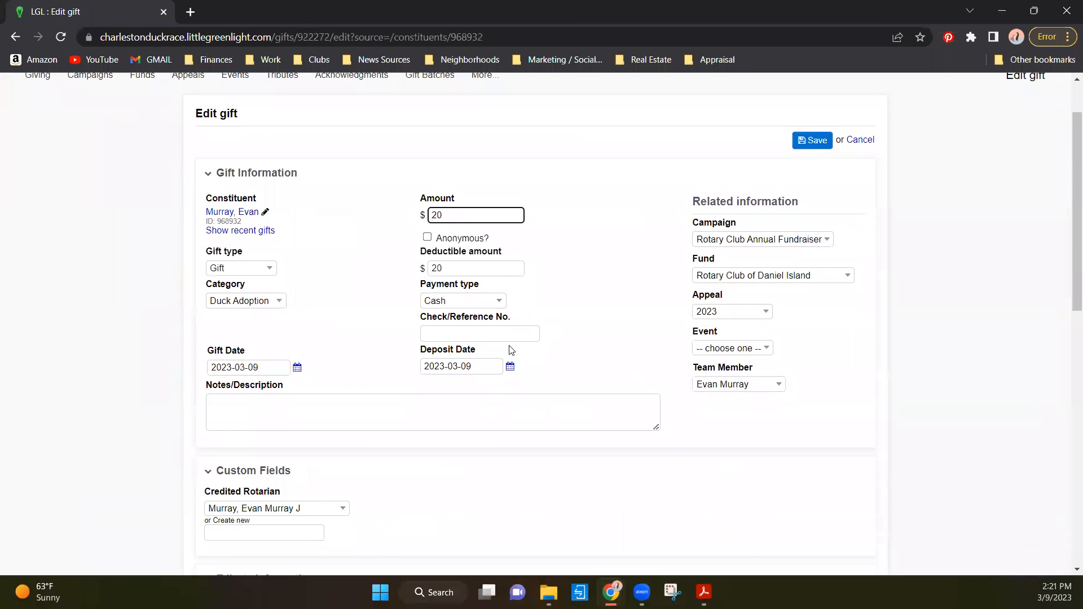
click(462, 371)
click(510, 366)
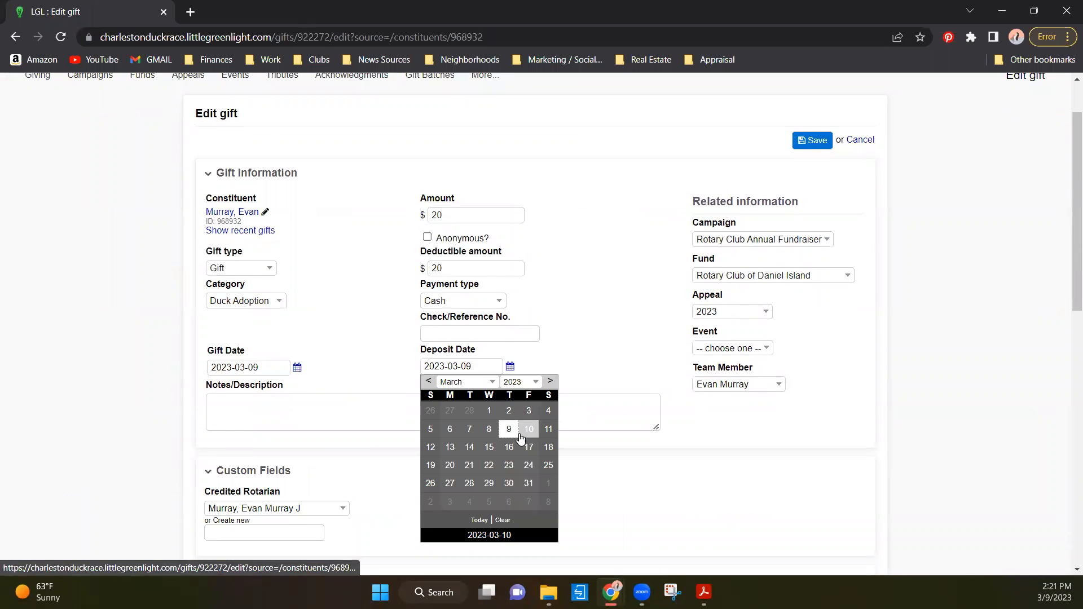
click(612, 309)
scroll(580, 307, down, 7)
scroll(367, 314, up, 7)
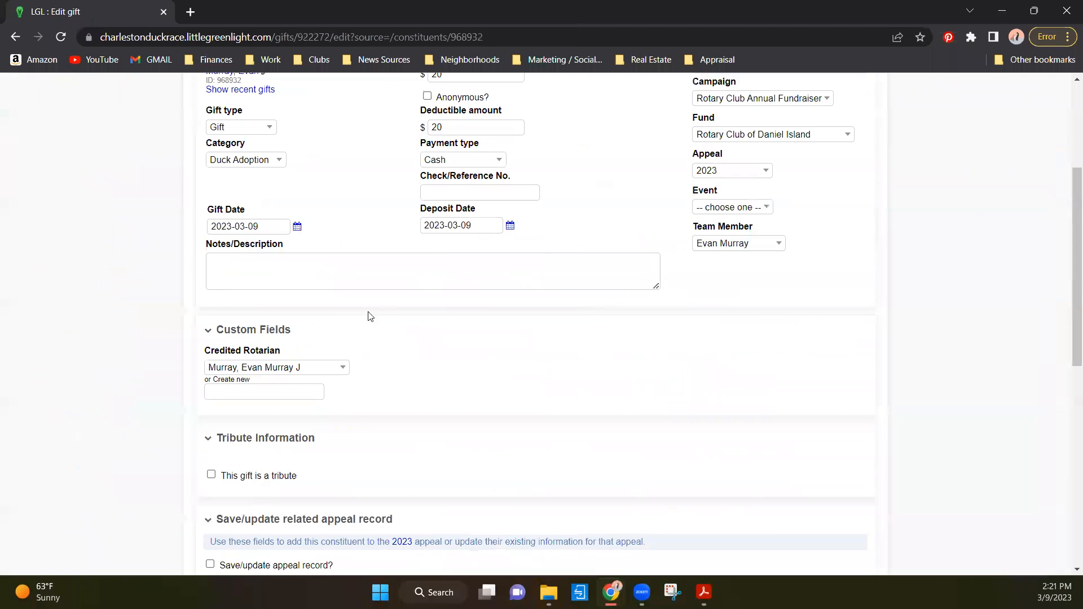
click(248, 305)
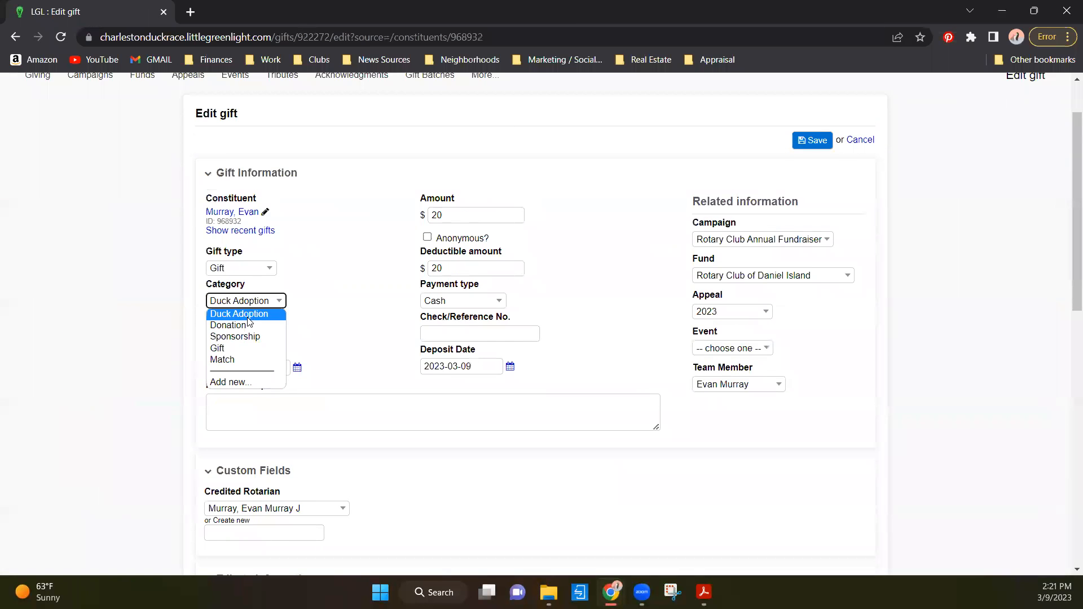
click(342, 264)
scroll(333, 275, down, 4)
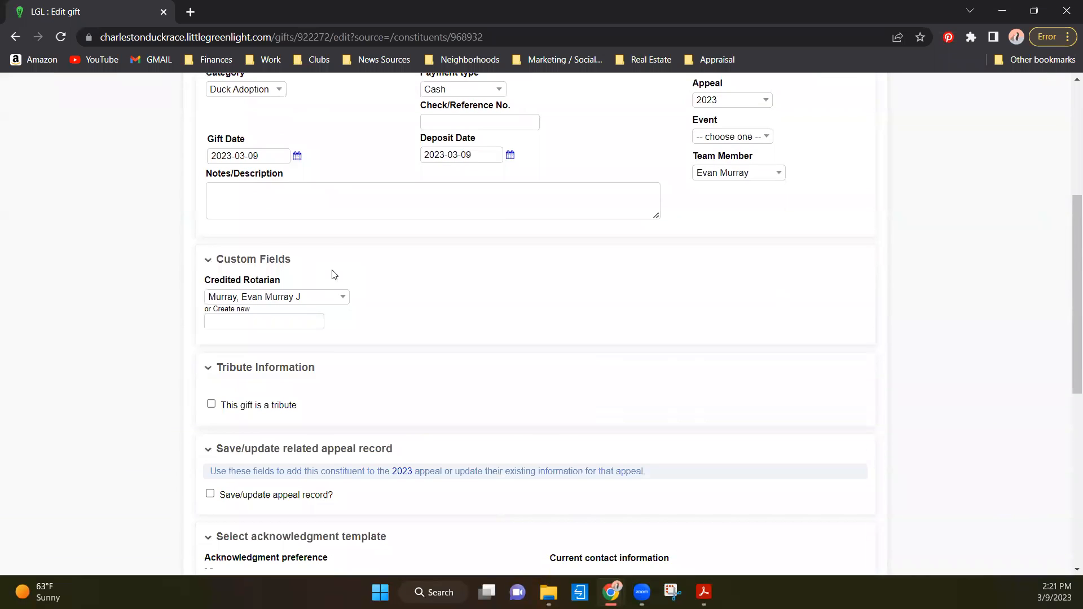
scroll(333, 274, down, 5)
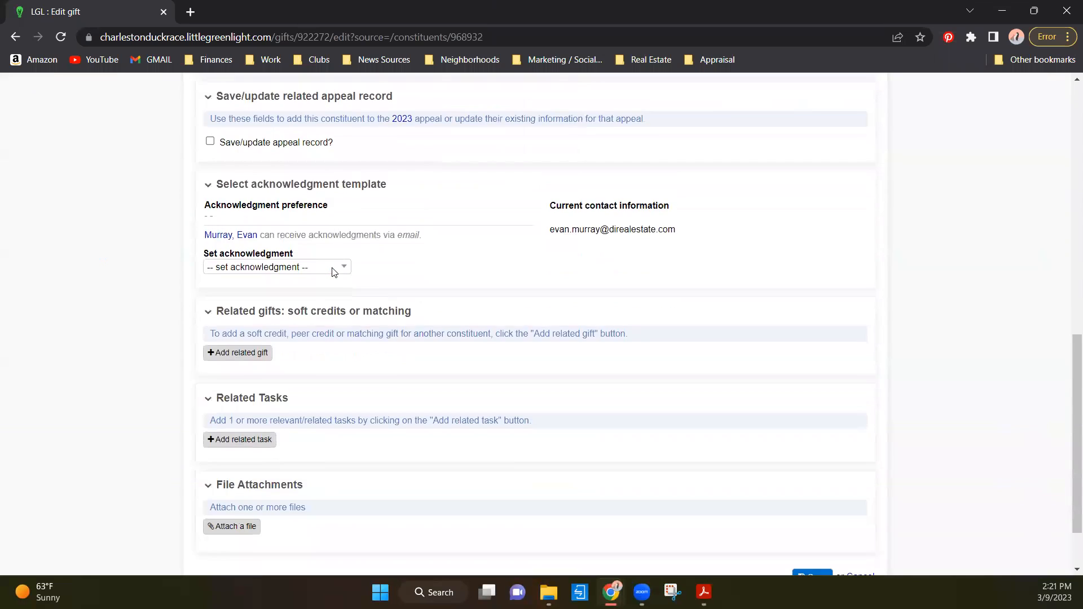
scroll(333, 274, up, 5)
click(16, 38)
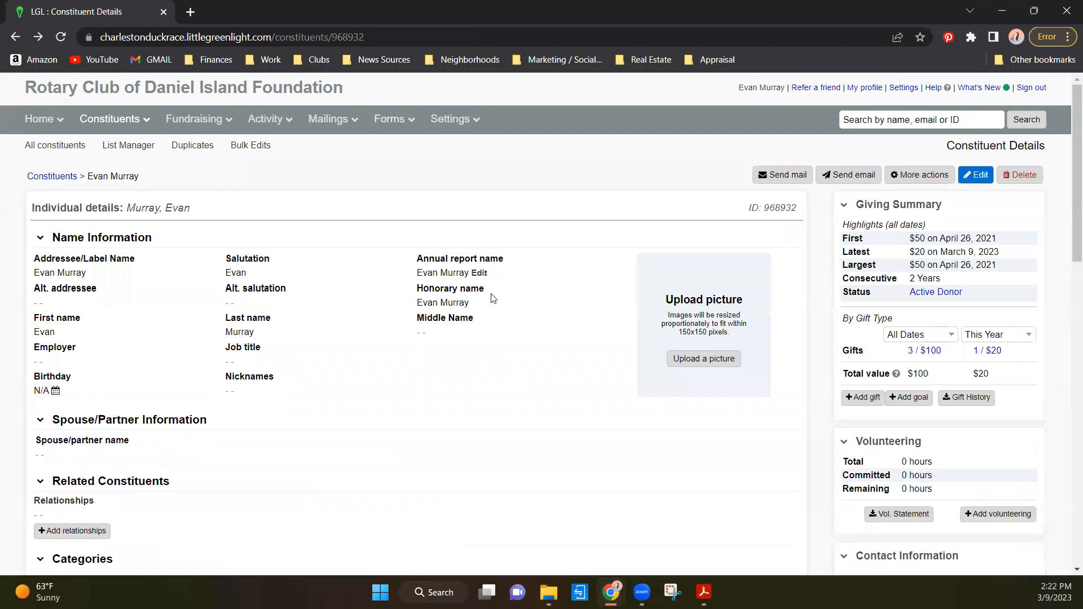
- Review the actions available for the March 9, 2023 gift in the constituent's related activity and return to the 2023 gift list
scroll(255, 221, down, 1)
scroll(295, 260, down, 8)
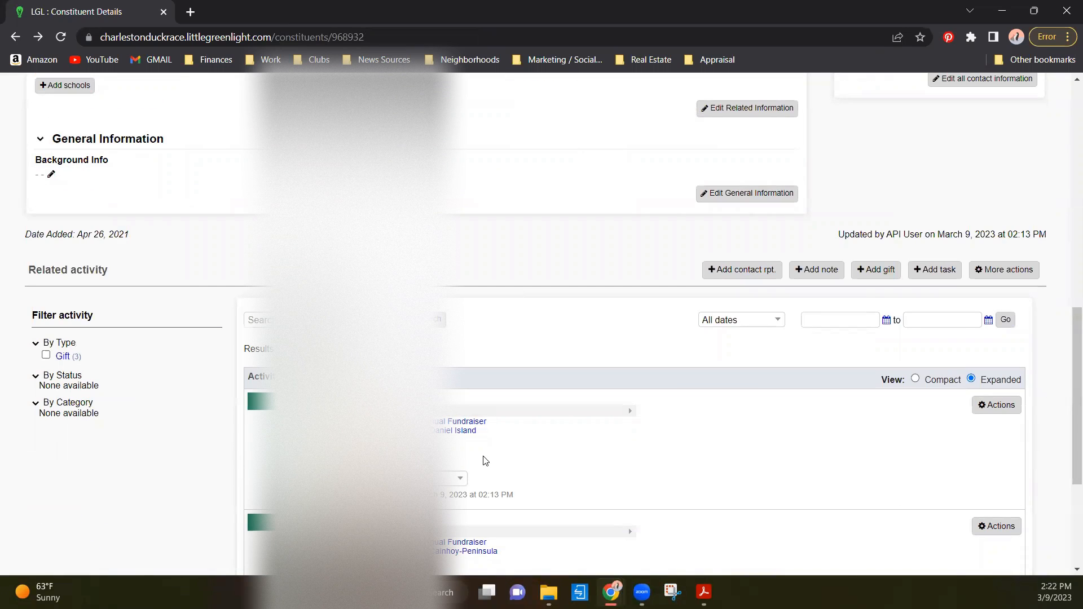
scroll(474, 458, down, 1)
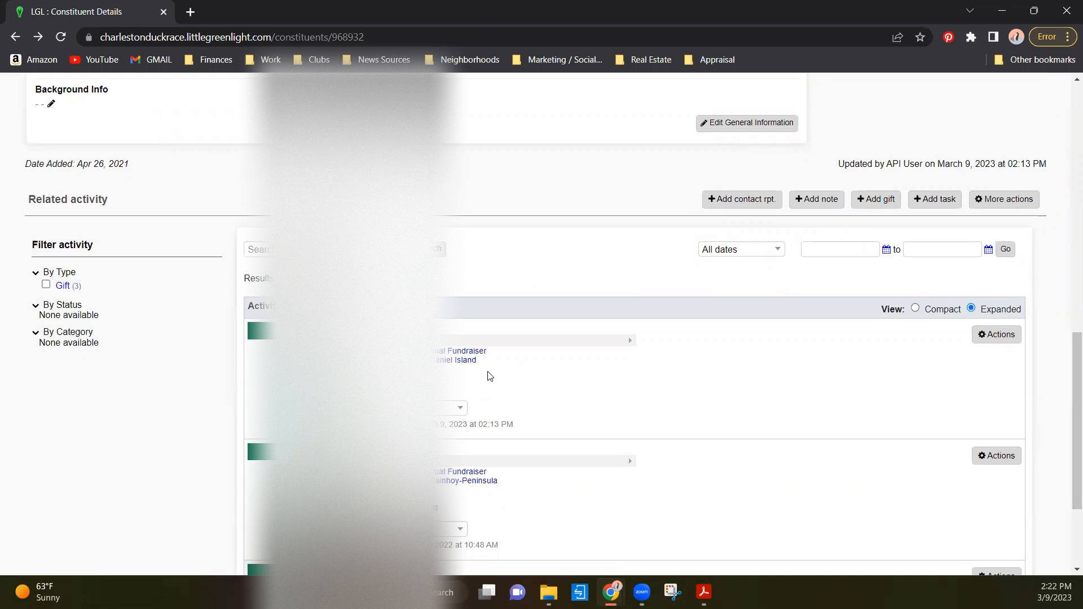
click(977, 339)
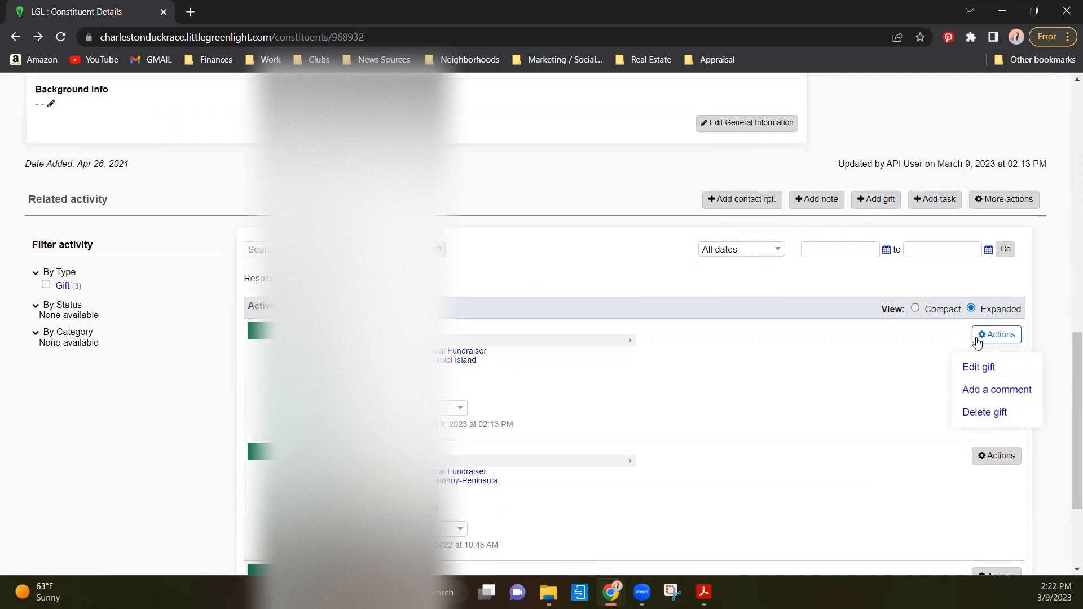
scroll(235, 254, up, 5)
click(16, 38)
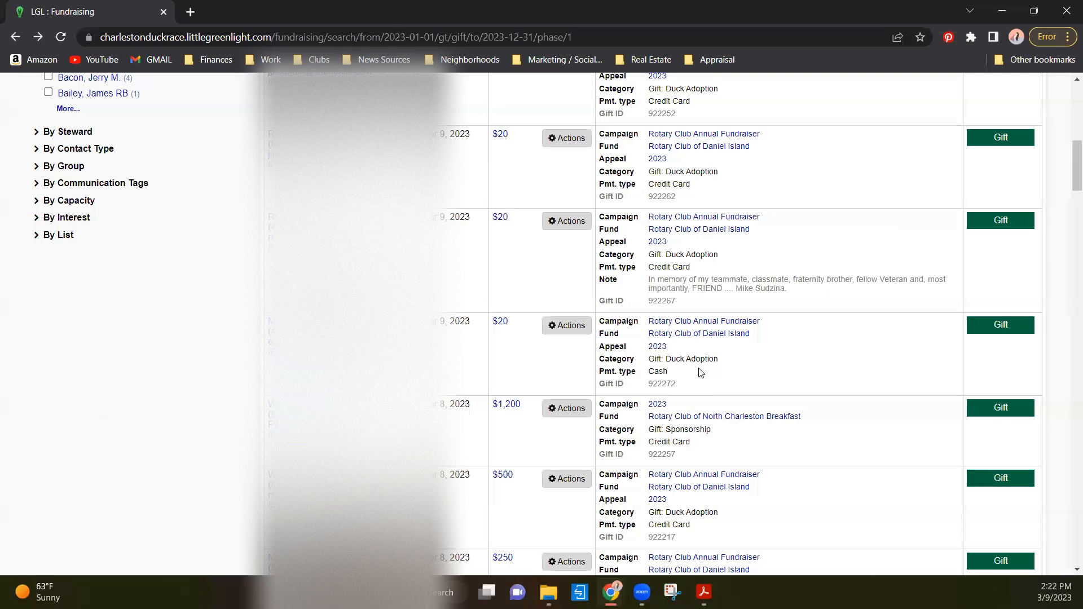
- Find the Gift ID of the $20 cash Duck Adoption gift and go back to the ID # line on the Acrobat adoption form
double_click(659, 384)
drag(676, 382, 591, 357)
click(652, 392)
click(1001, 10)
click(803, 541)
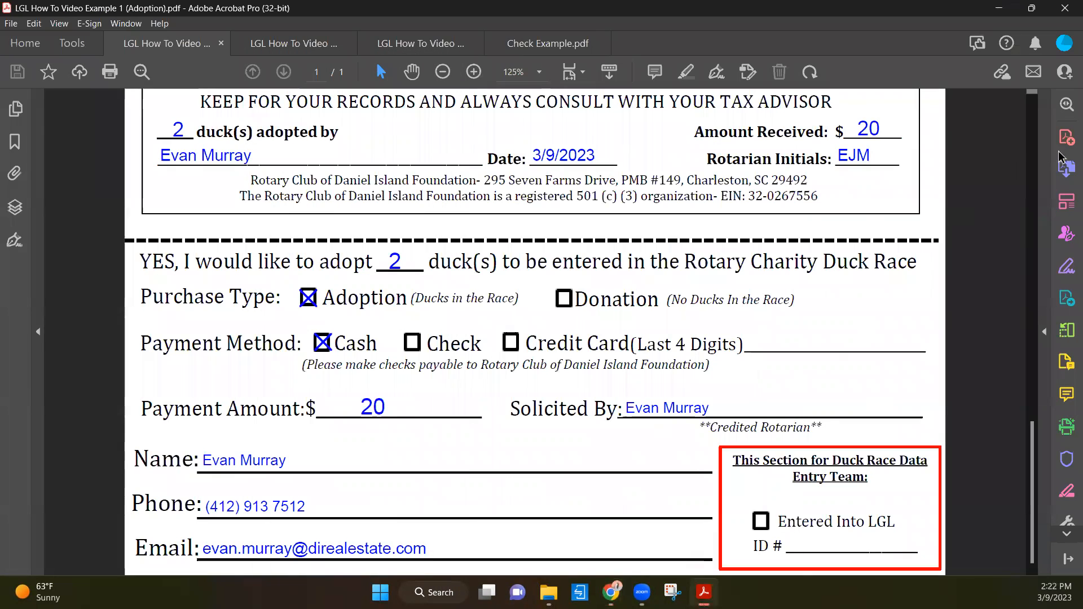
- Fill in the ID # line of the adoption form's data entry section with the gift's Gift ID using Fill & Sign
click(1060, 271)
click(795, 550)
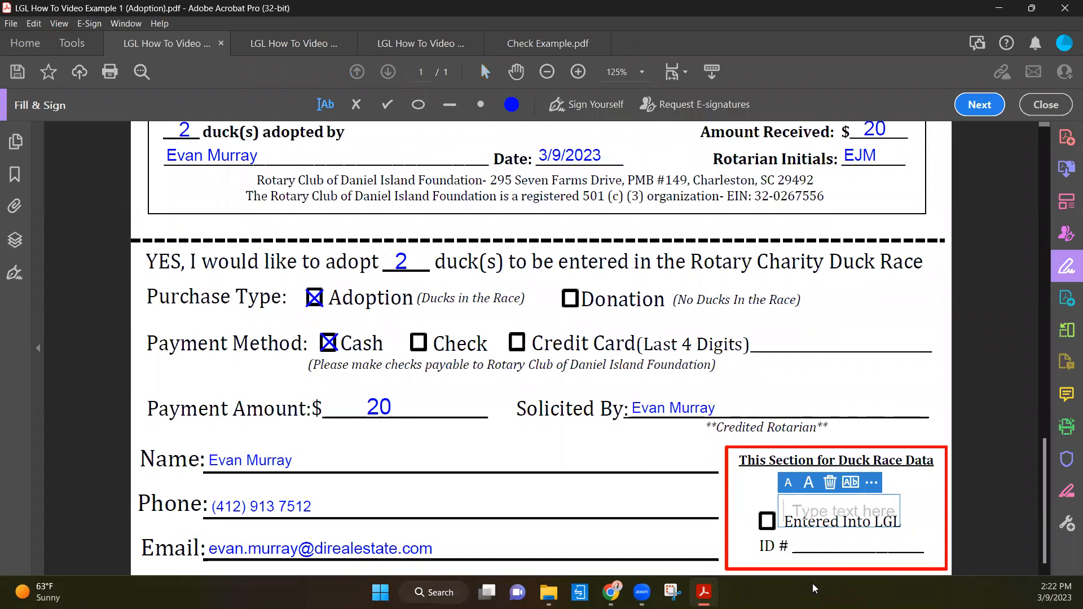
click(810, 546)
click(797, 545)
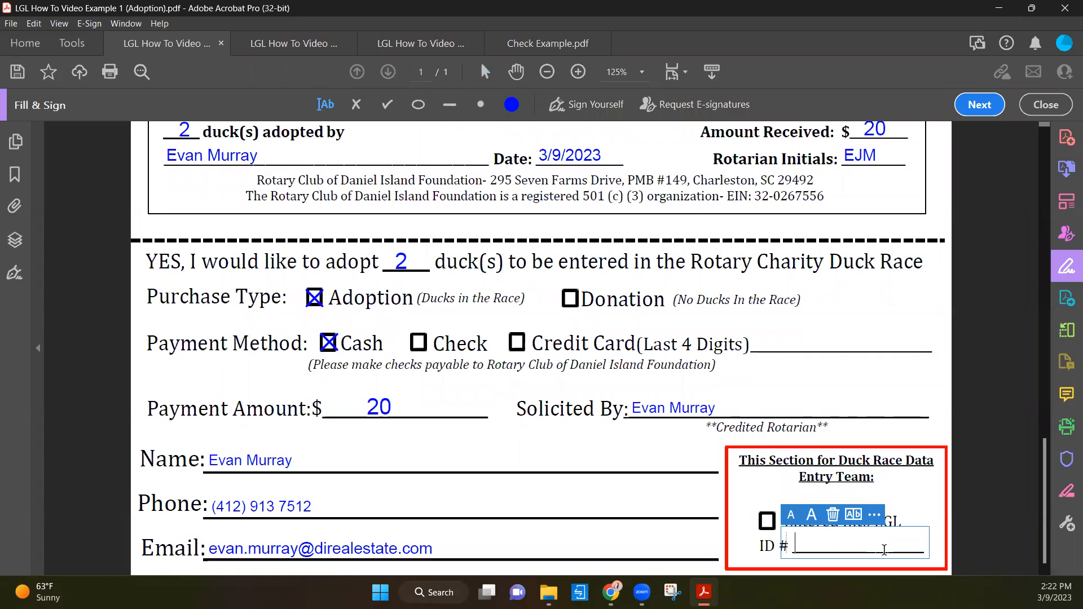
click(885, 556)
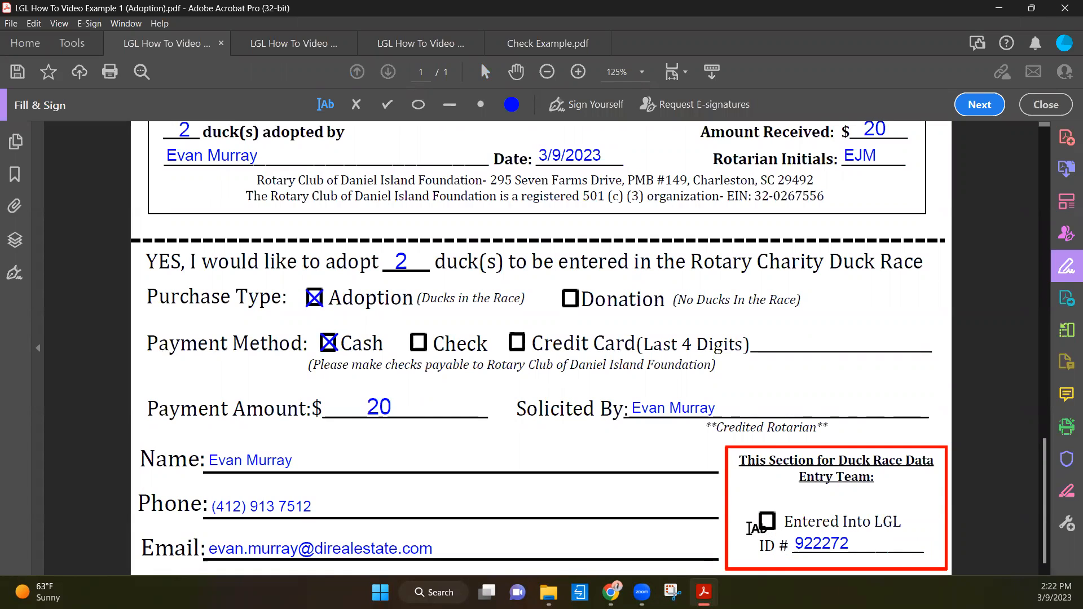
- Mark the Entered Into LGL checkbox with an X and add the data entry person's full name above it
click(355, 106)
click(766, 521)
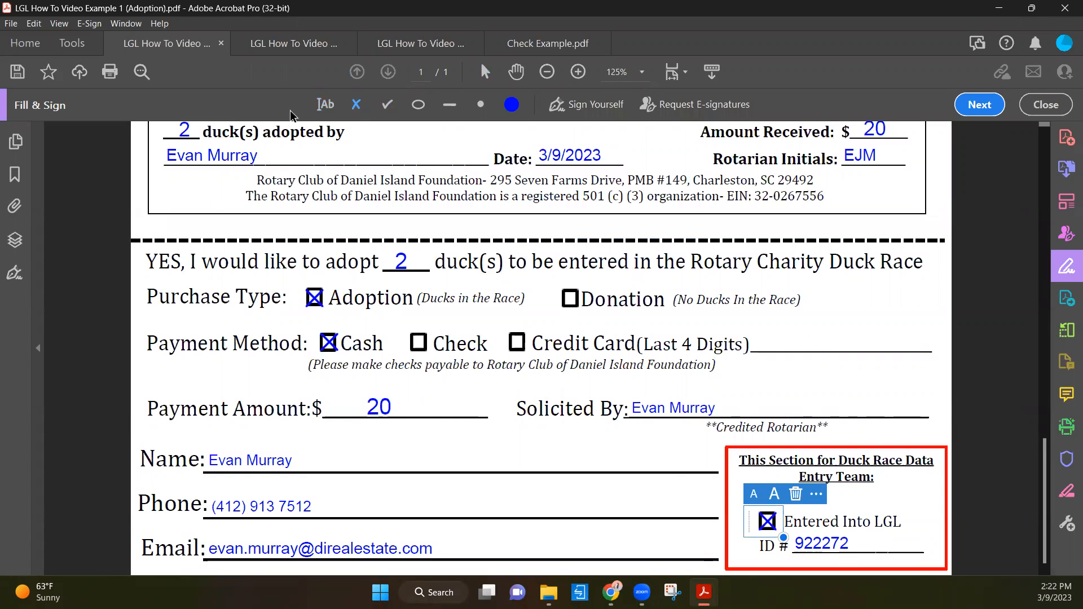
click(330, 107)
click(833, 499)
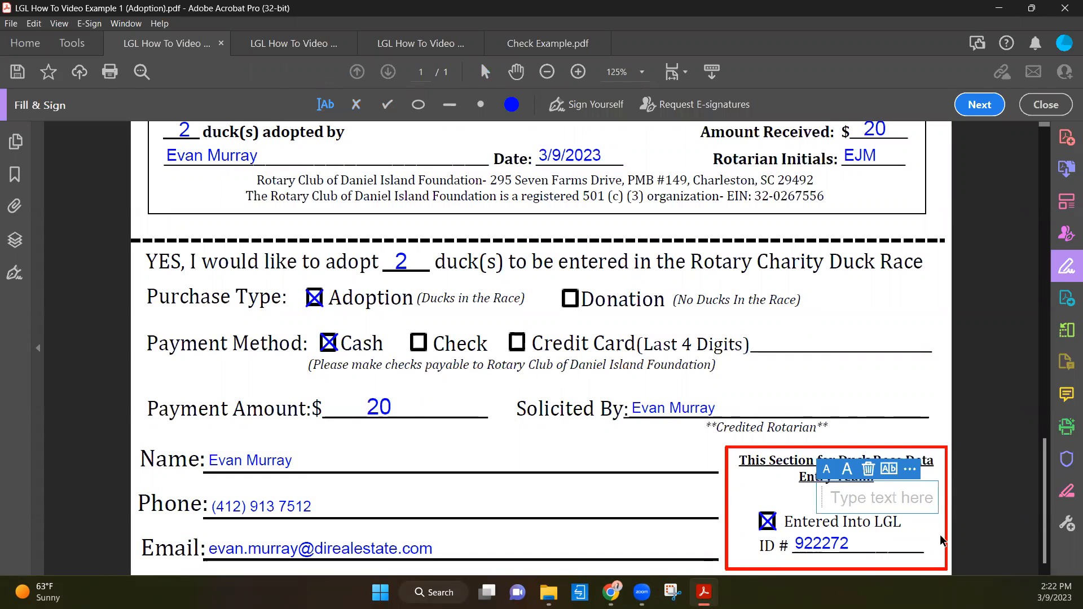
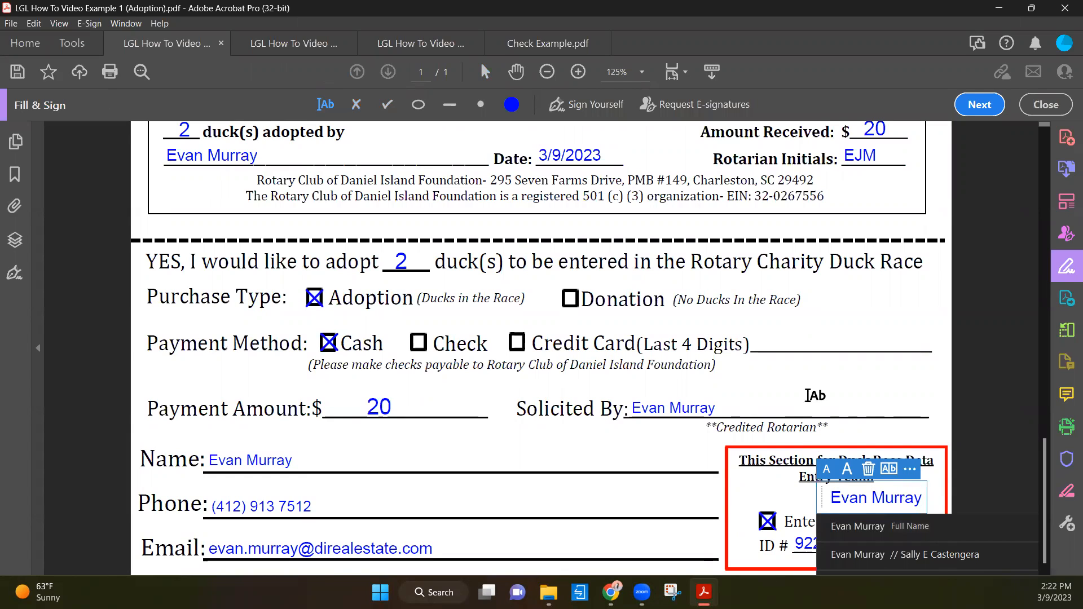
click(815, 397)
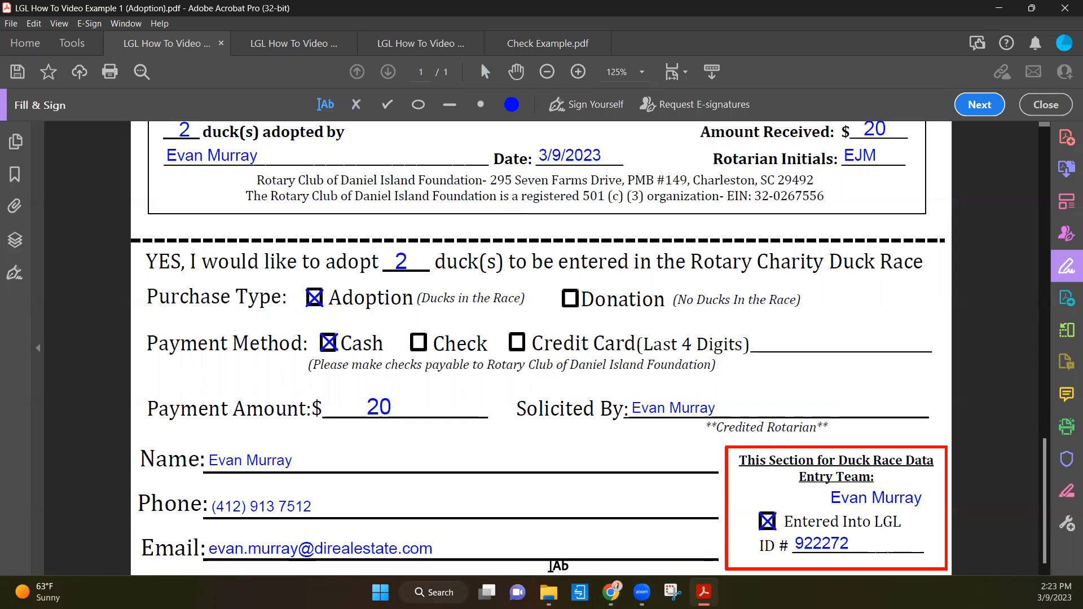
- Switch to Little Green Light in Chrome and go from the 2023 gift list to the Home area
mouse_move(611, 592)
click(685, 524)
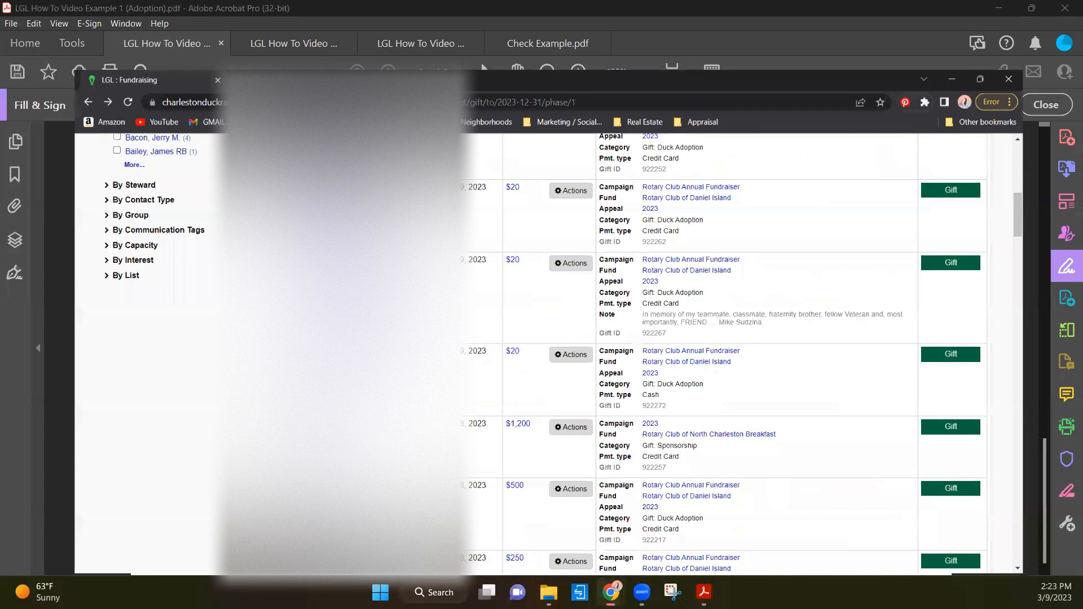
scroll(192, 326, up, 10)
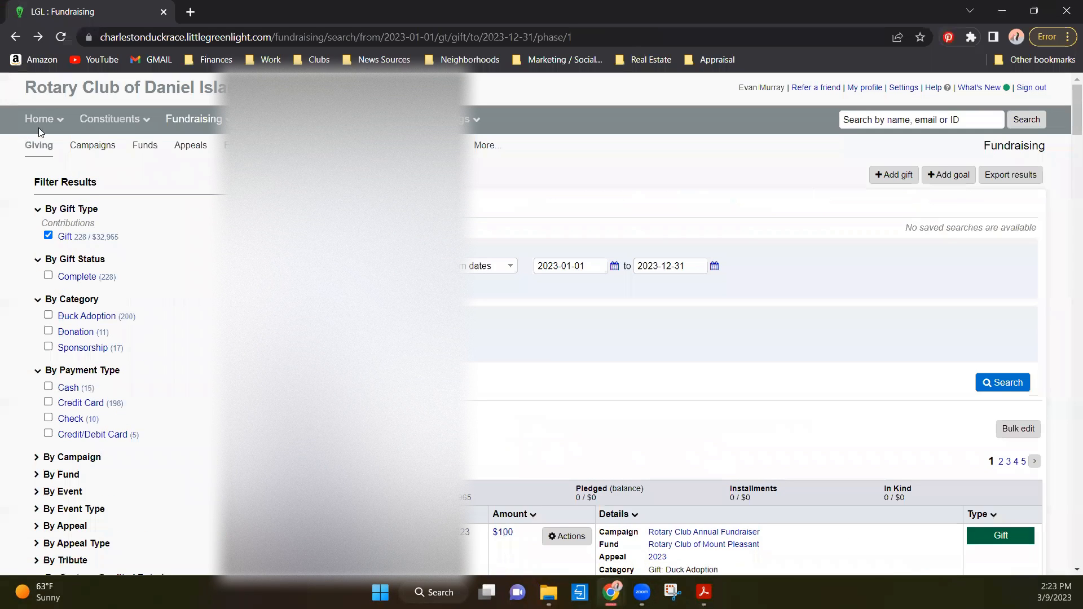
mouse_move(40, 119)
click(66, 136)
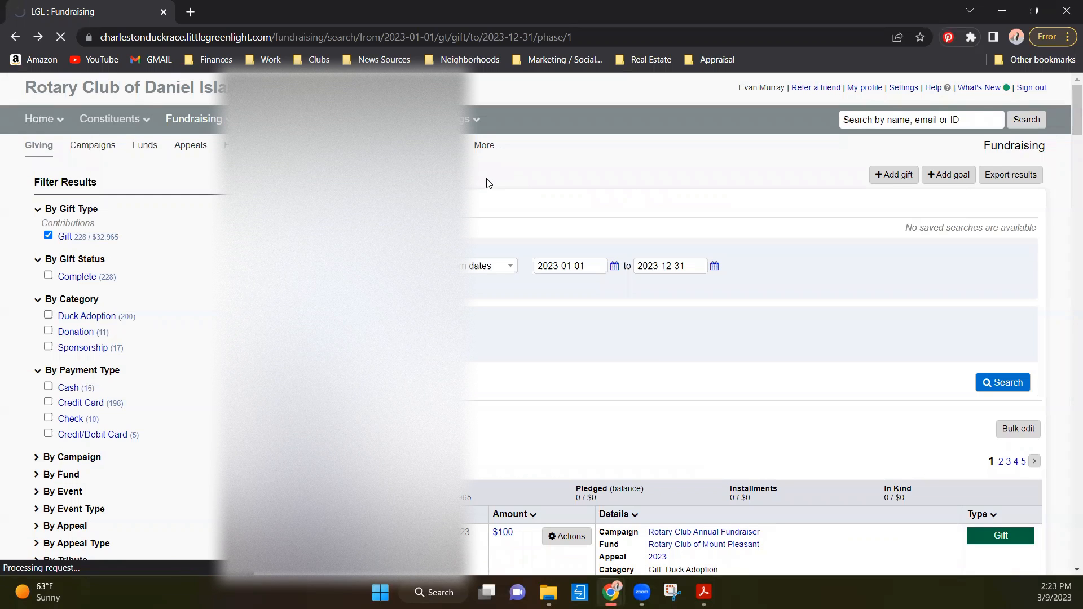